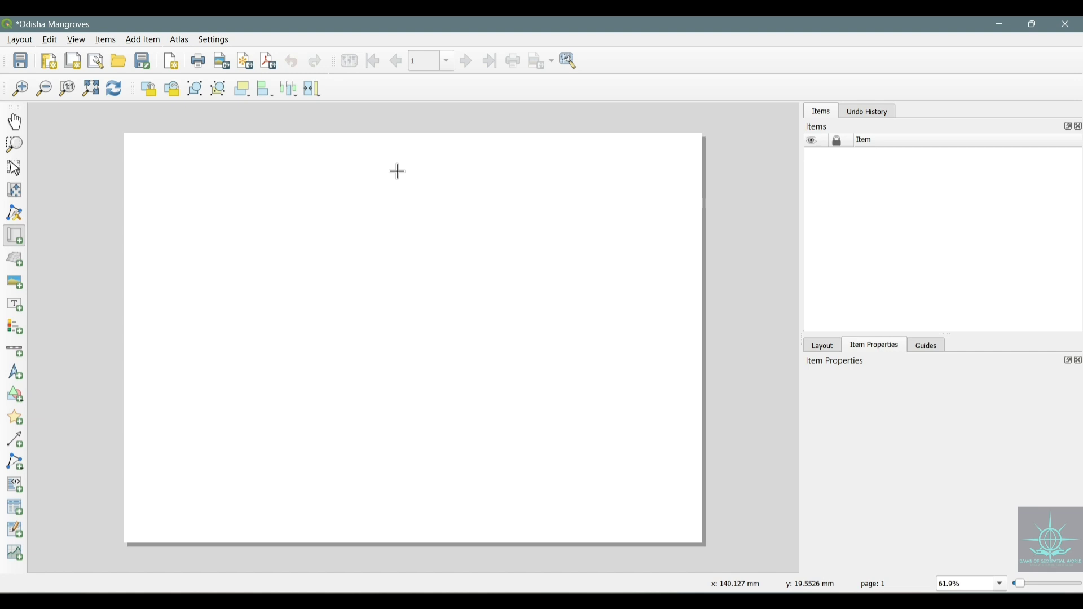
Draw a map frame across the right half of the page and adjust its scale to enlarge the Odisha coast
left_click_drag(398, 172, 678, 518)
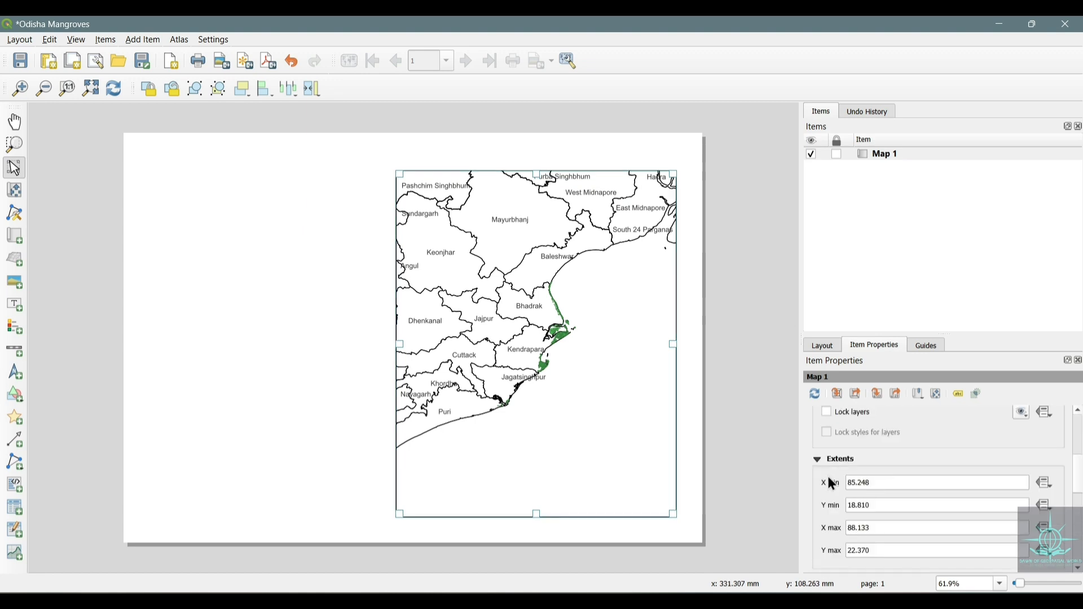
key("BackSpace")
type("03507")
key("Return")
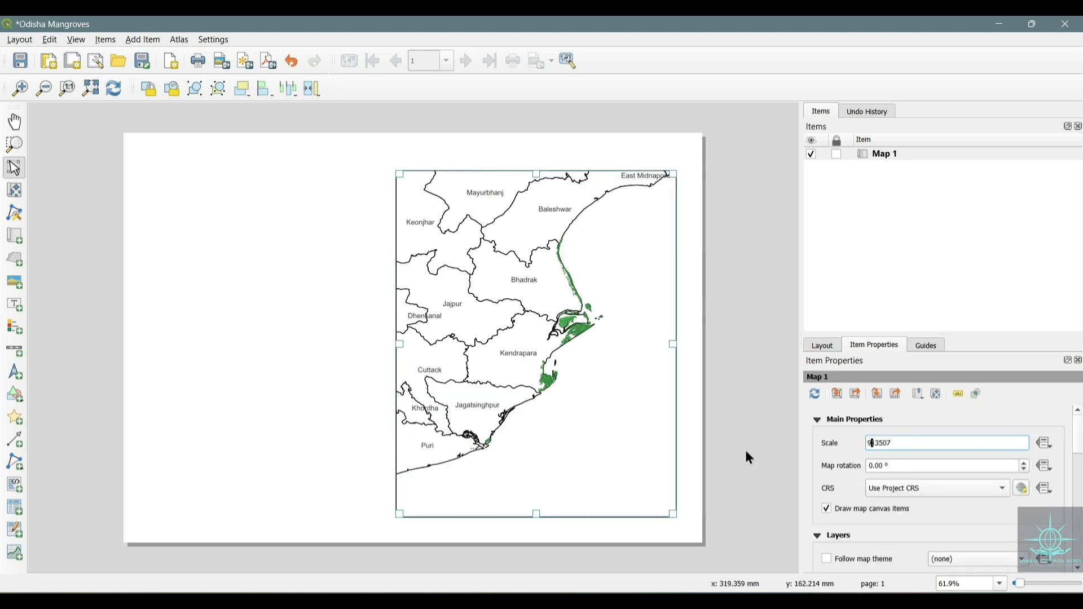
Reposition the map content around the mangrove coast and fine-tune the map scale so Bhadrak, Kendrapara and Jagatsinghpur fit the frame
left_click(750, 459)
key("c")
scroll(528, 324, "up", 3)
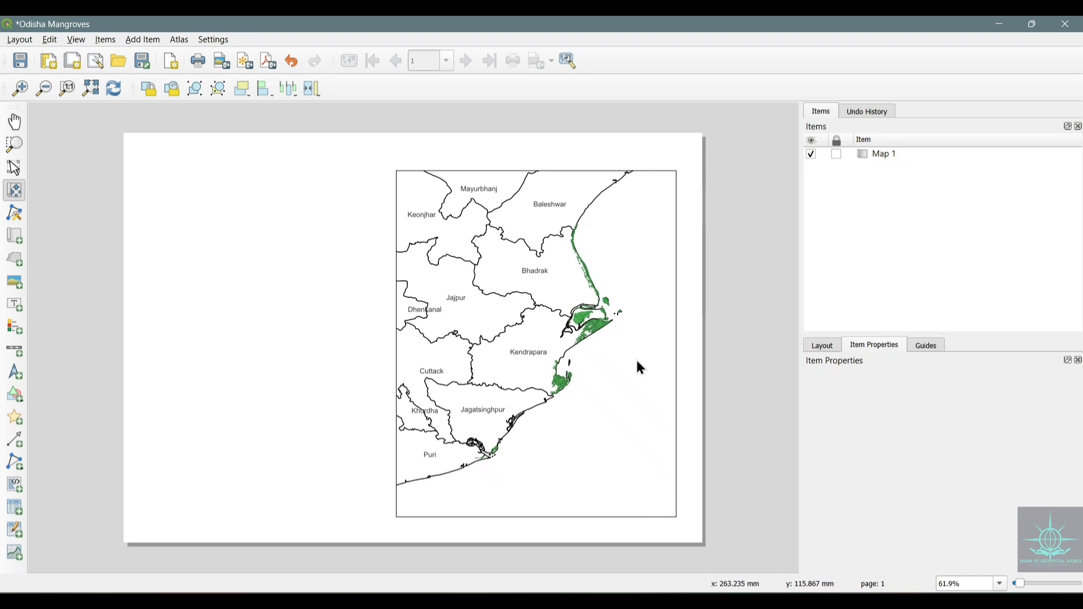
left_click(14, 167)
left_click(666, 462)
left_click(891, 444)
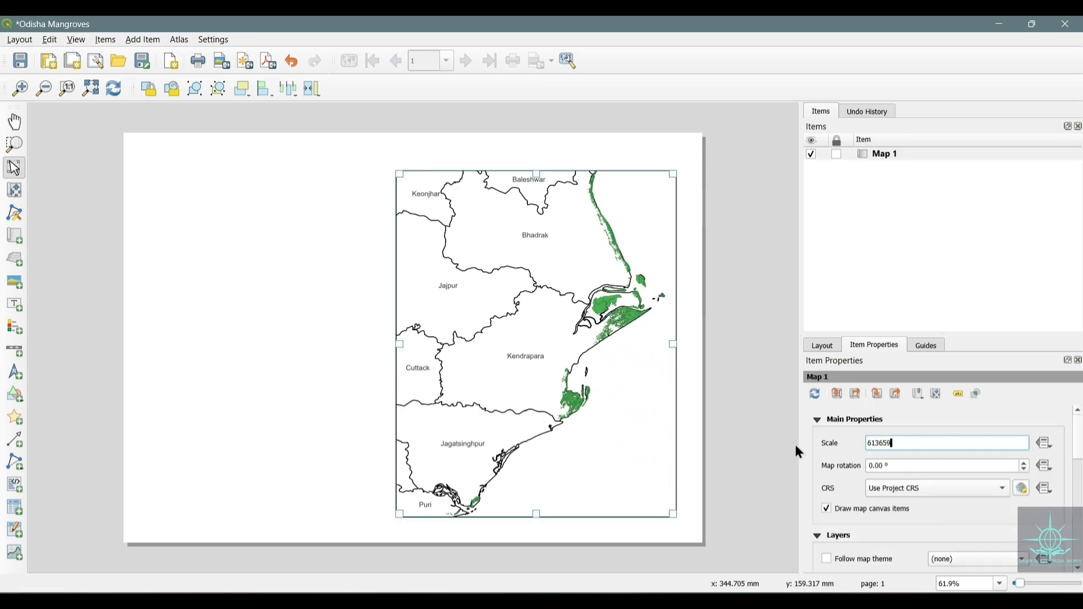
left_click(877, 444)
key("BackSpace")
type("1")
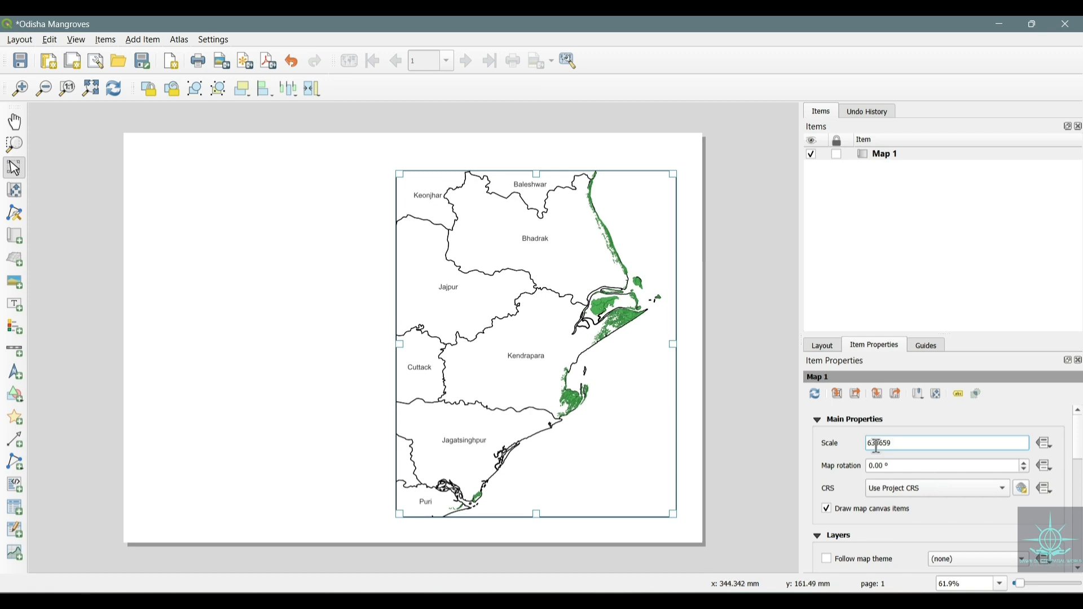
Add a grid to Map 1 and open that grid's properties for modification
scroll(816, 515, "down", 5)
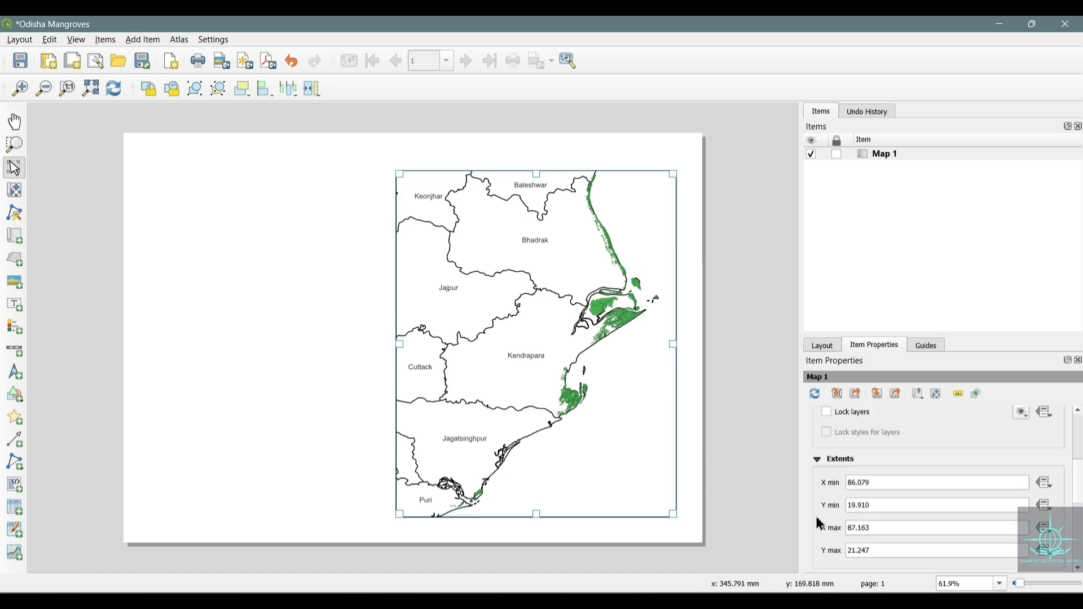
scroll(817, 518, "down", 5)
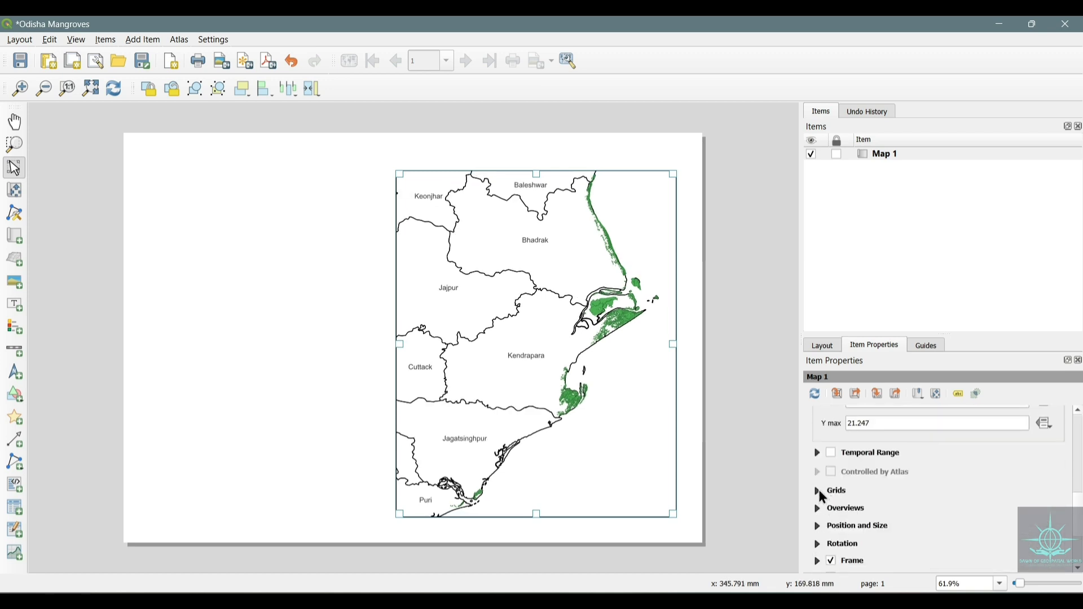
left_click(823, 495)
left_click(848, 459)
left_click(852, 479)
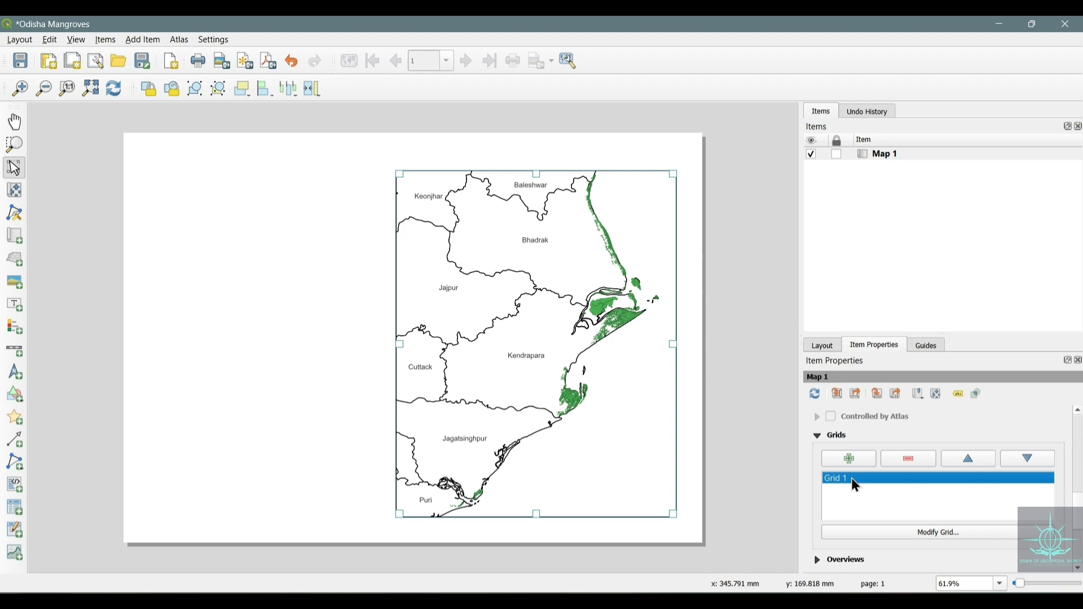
left_click(897, 535)
Set the grid type to Frame and annotations only with the project CRS, EPSG:4326 - WGS 84
left_click(914, 440)
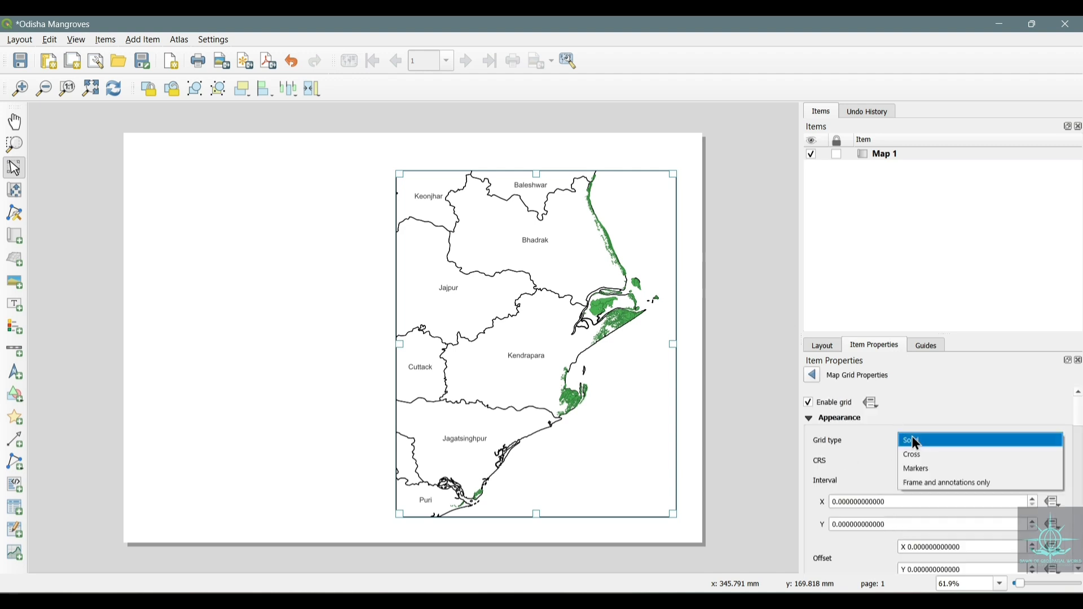
left_click(912, 484)
left_click(947, 459)
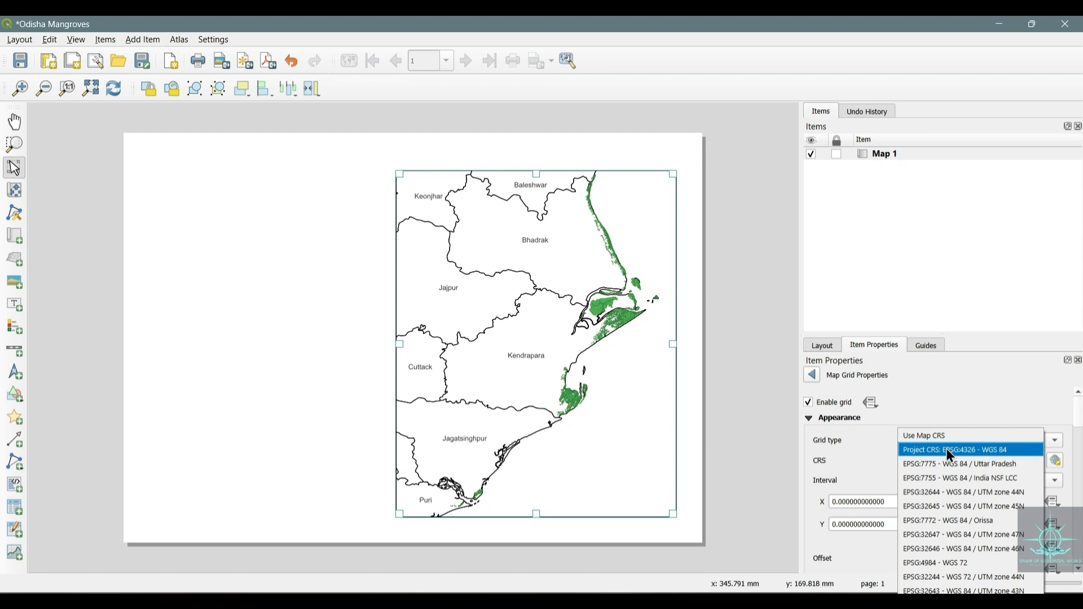
left_click(965, 454)
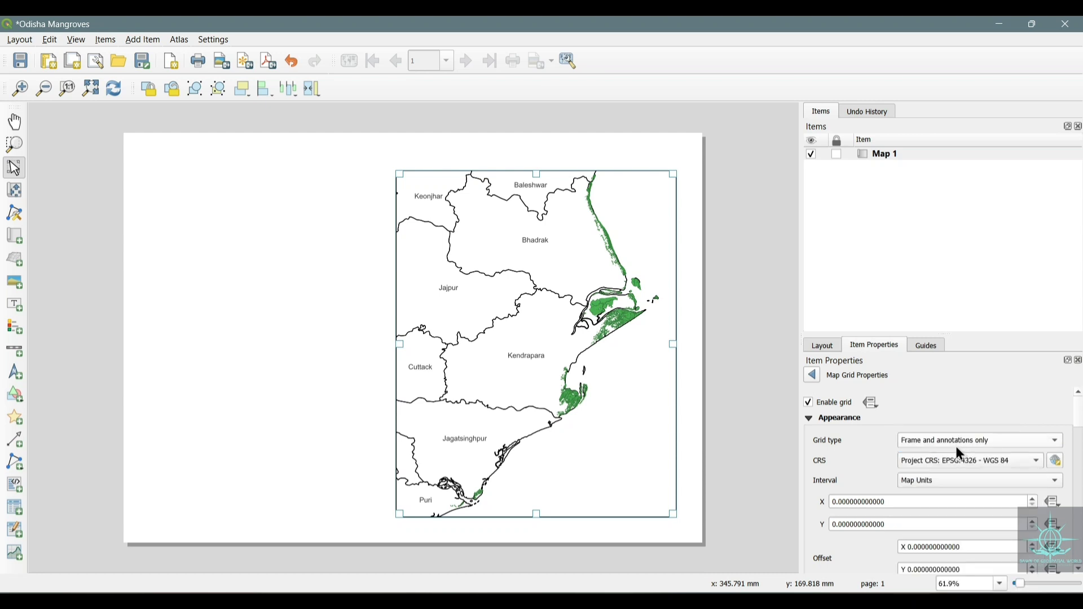
Set the grid's X and Y intervals to 1 map unit and its X and Y offsets to 1
triple_click(914, 506)
type("1")
key("Tab")
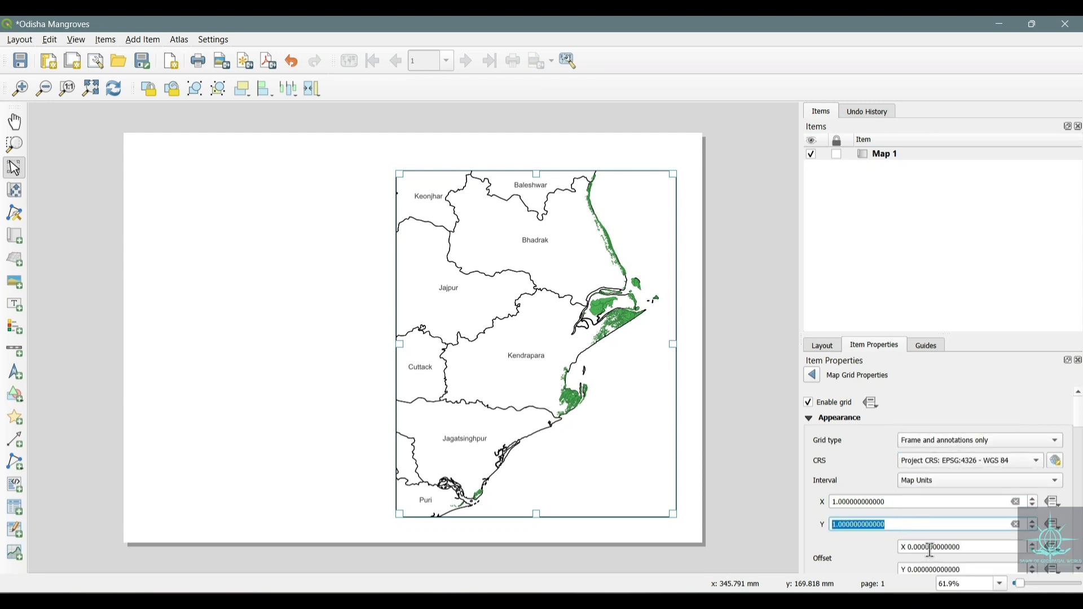
triple_click(935, 550)
key("Tab")
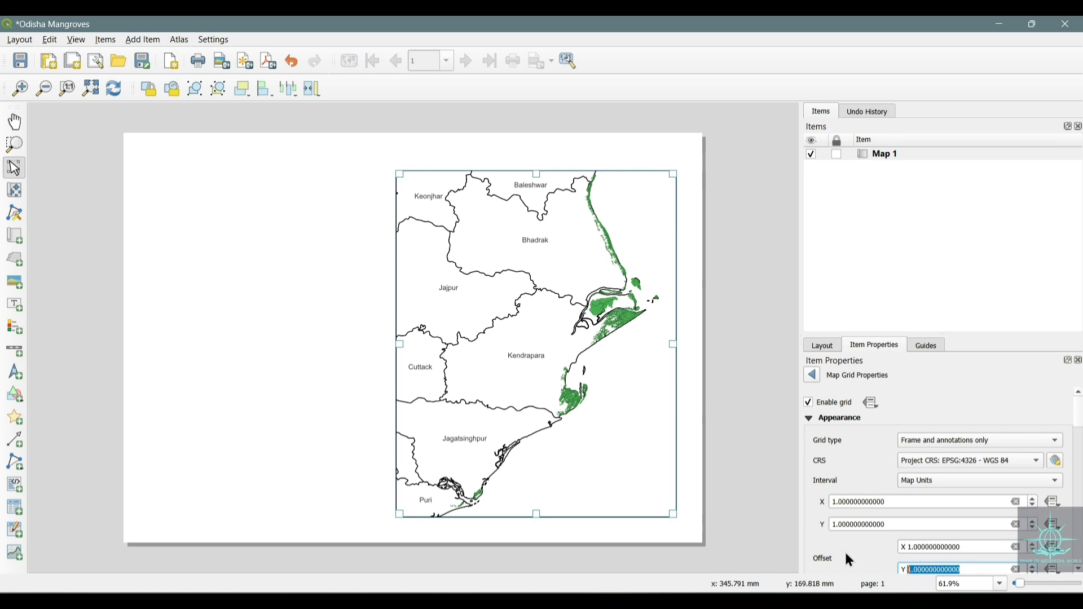
Set the grid's frame style to Exterior Ticks
scroll(832, 540, "down", 3)
left_click(938, 452)
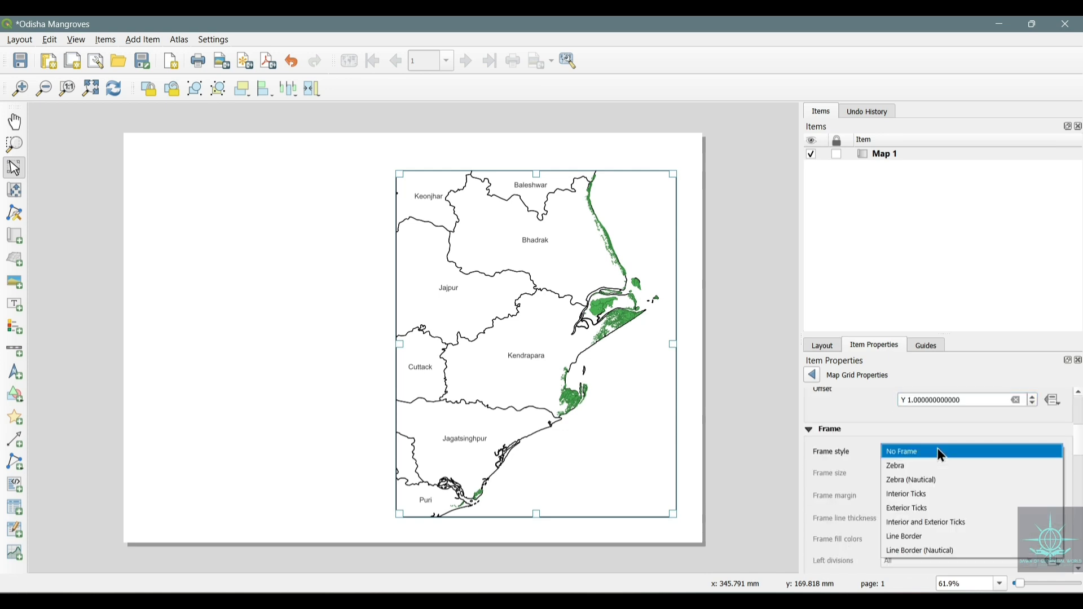
left_click(927, 509)
Enable drawn coordinates for the grid in the Degree, Minute with Suffix format
scroll(833, 465, "down", 5)
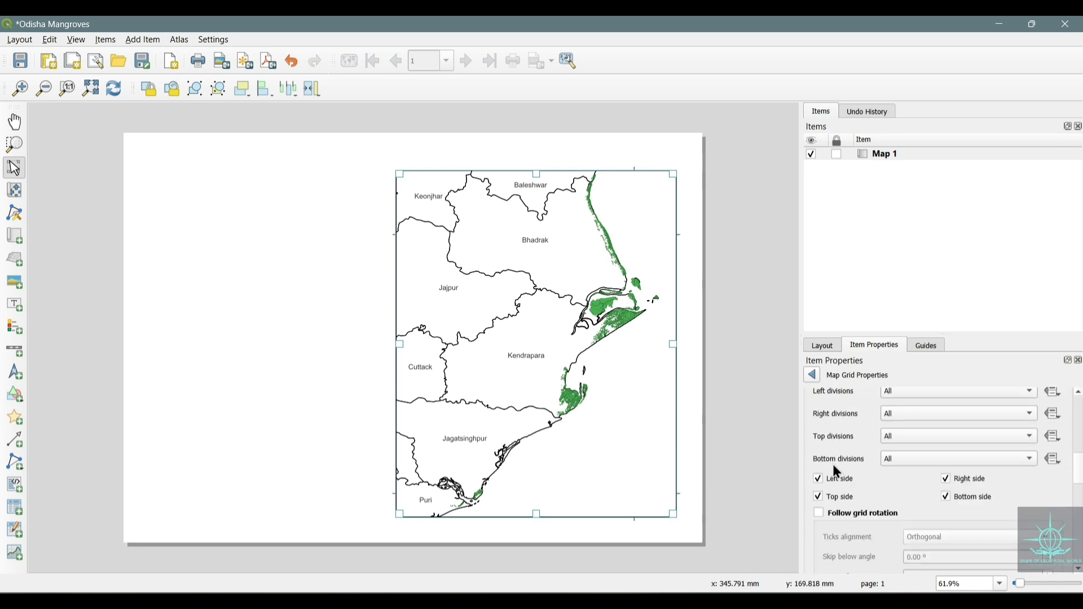
scroll(846, 462, "down", 2)
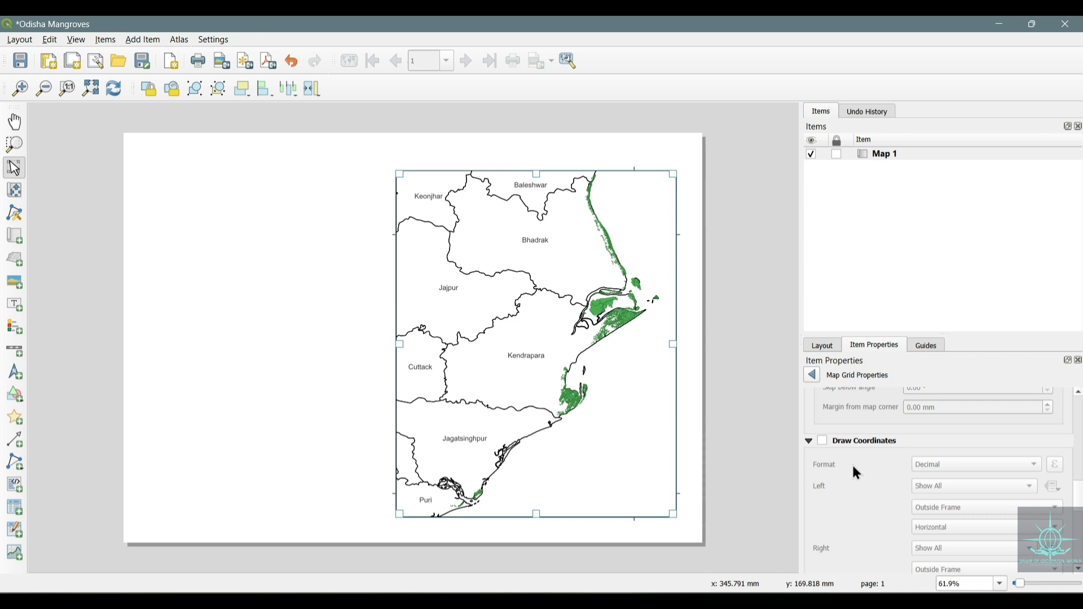
left_click(825, 443)
left_click(955, 466)
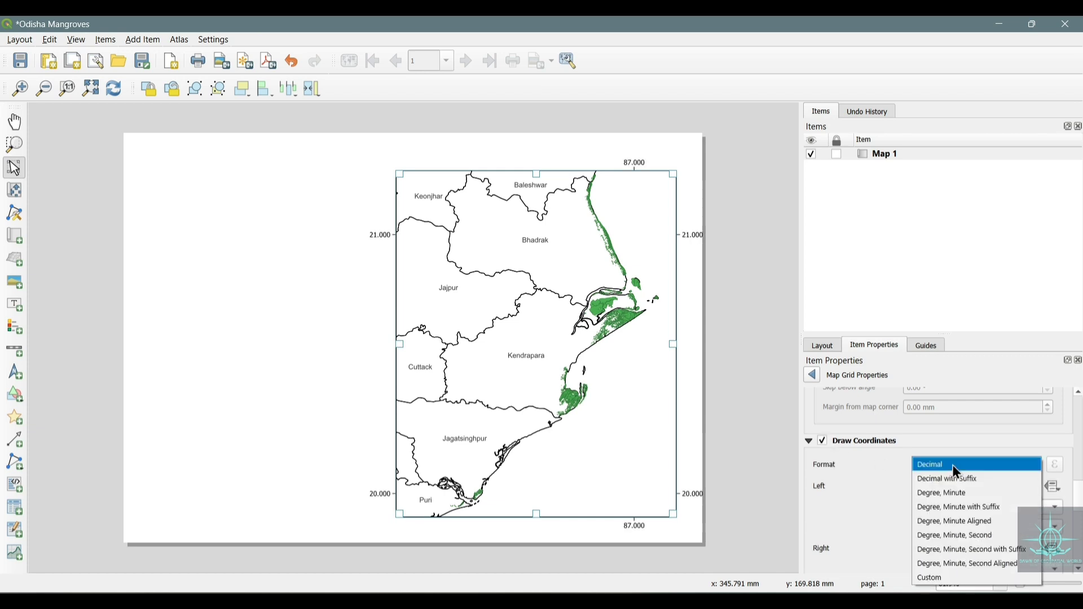
left_click(972, 510)
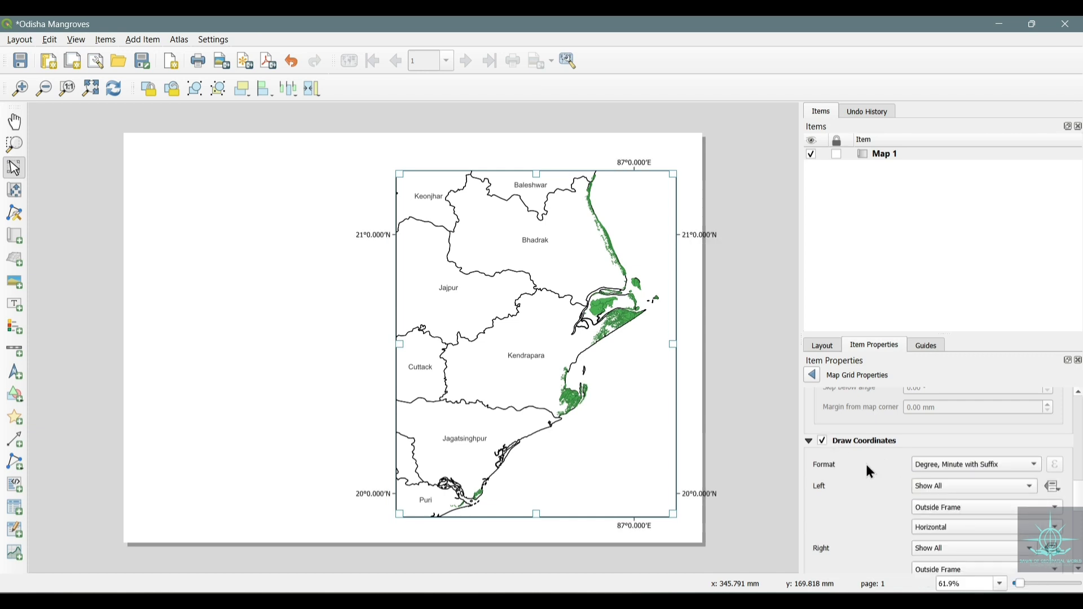
Orient the left grid coordinates as Vertical Ascending and the right ones as Vertical Descending
scroll(867, 477, "down", 3)
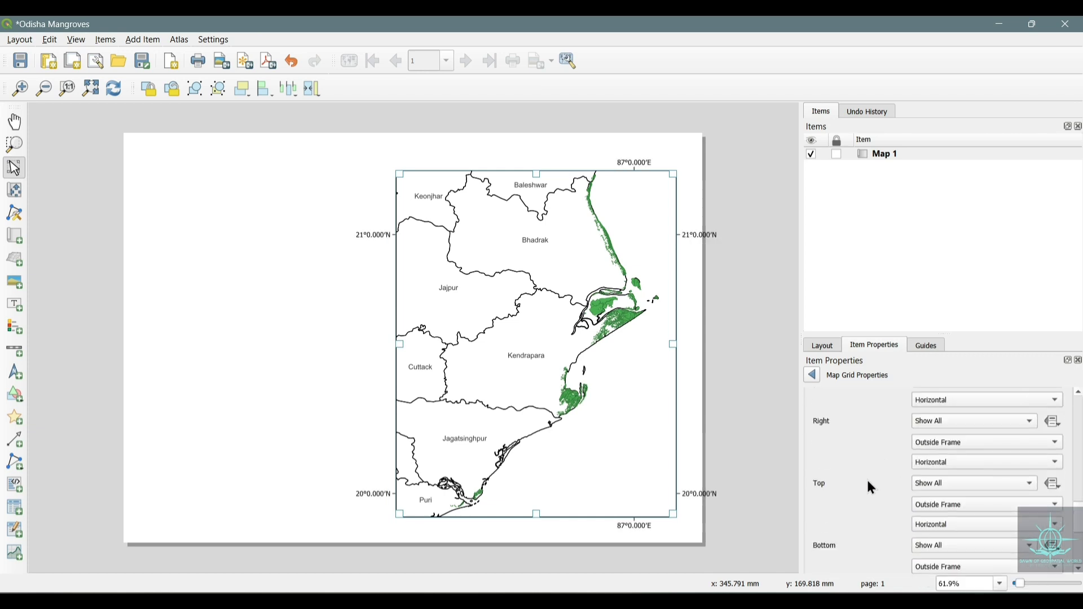
left_click(931, 400)
left_click(927, 420)
left_click(943, 463)
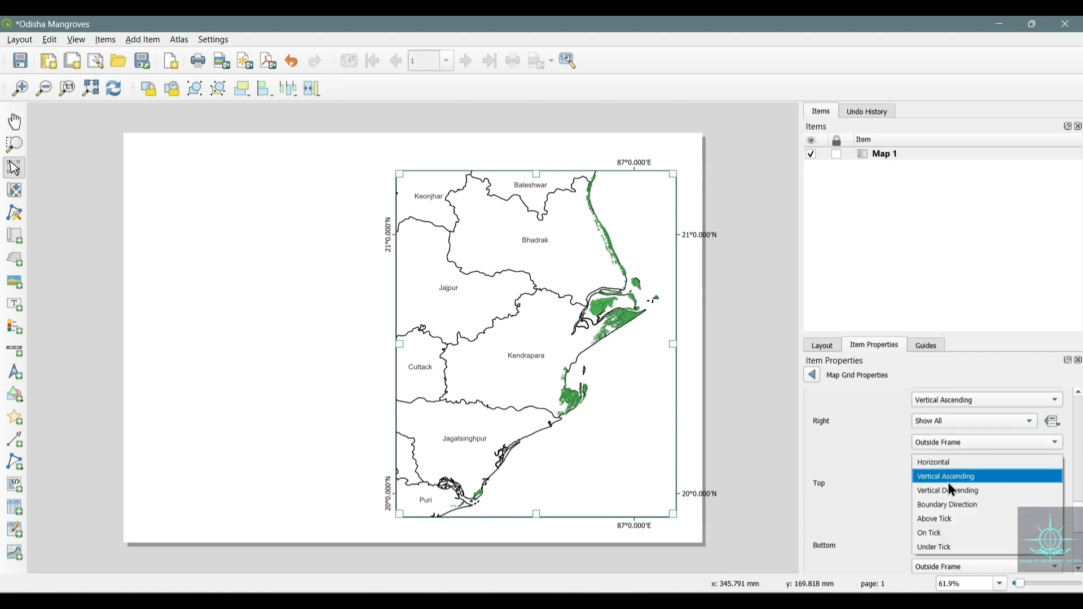
left_click(951, 489)
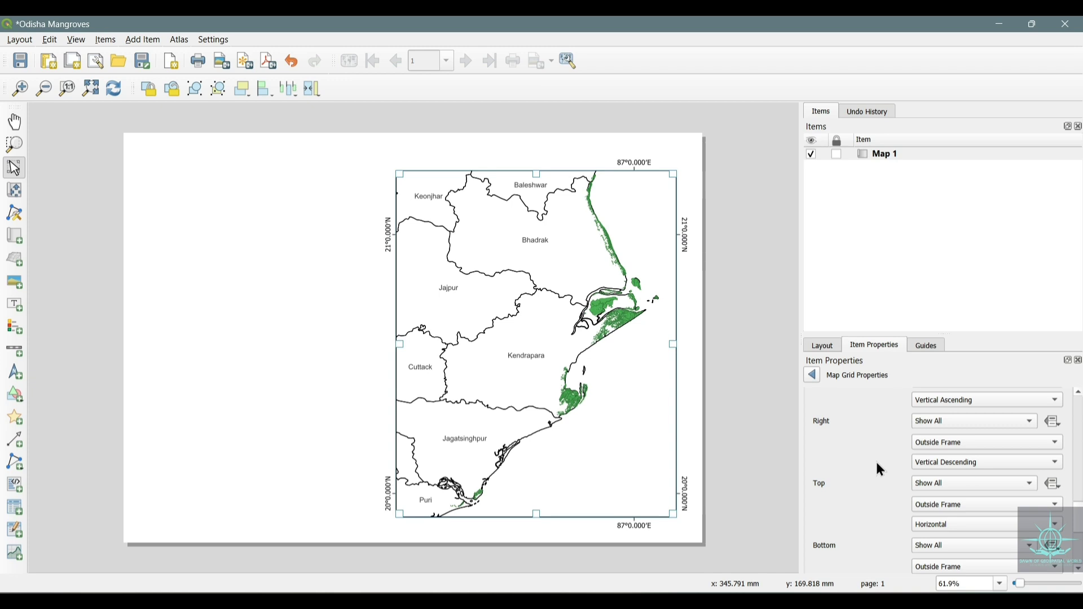
Change the grid's X interval to 0.5 map units
scroll(877, 464, "down", 3)
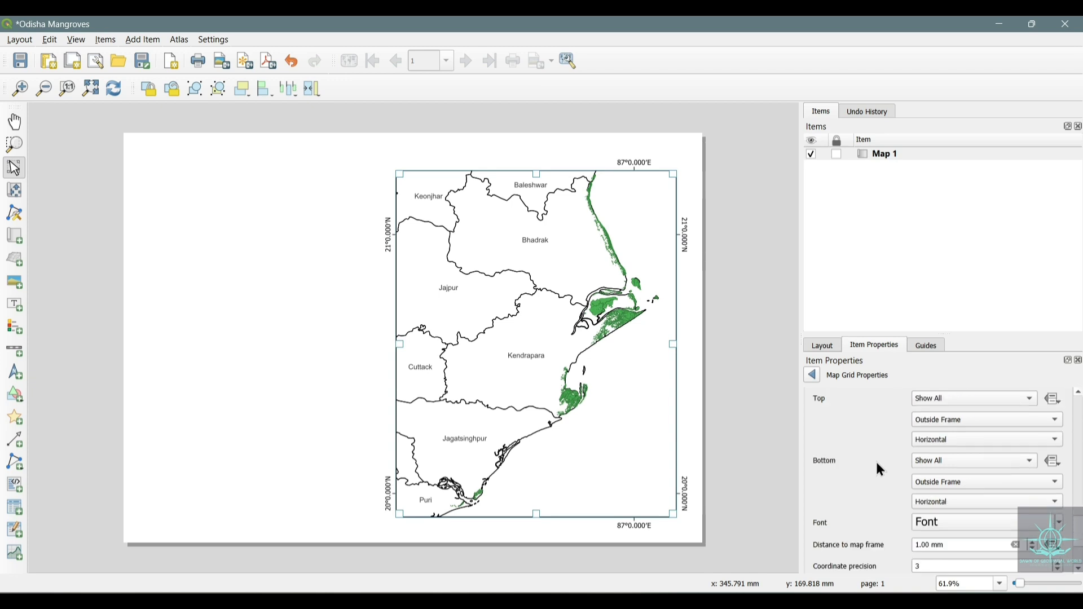
scroll(877, 463, "up", 15)
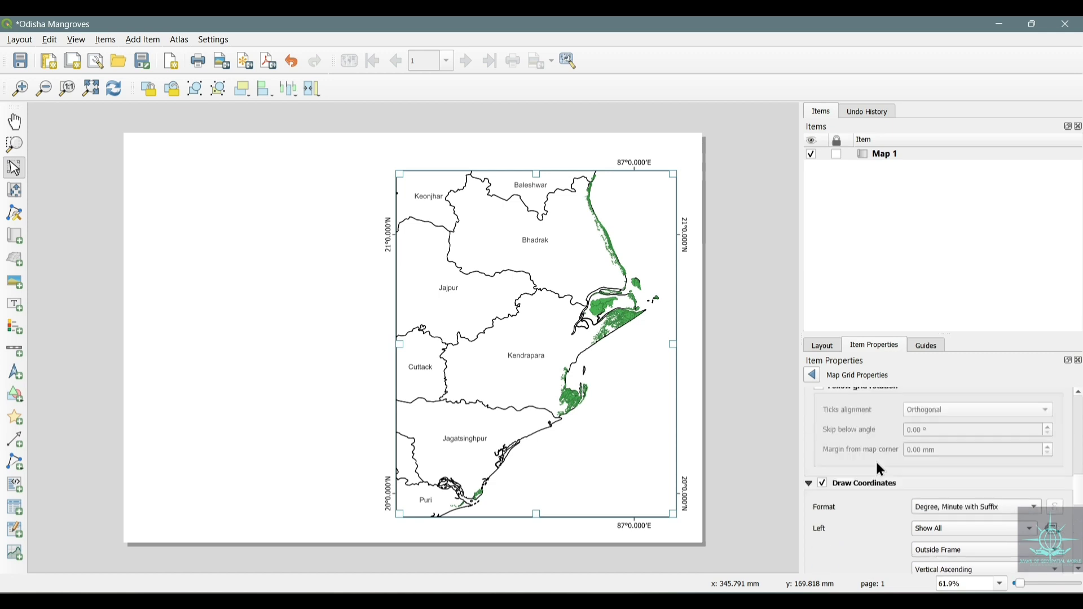
scroll(869, 468, "up", 2)
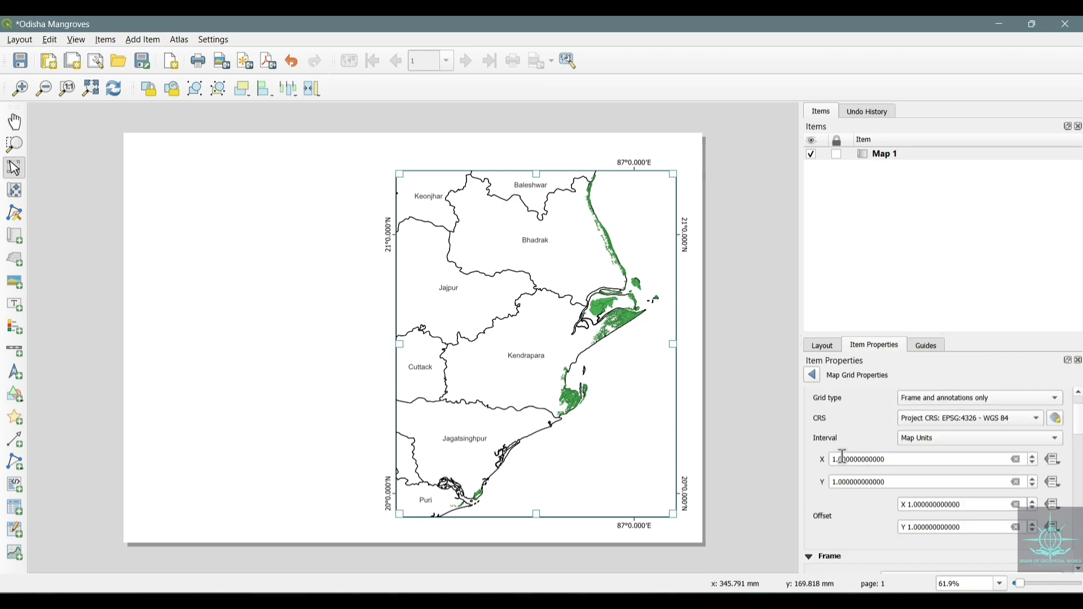
left_click(841, 461)
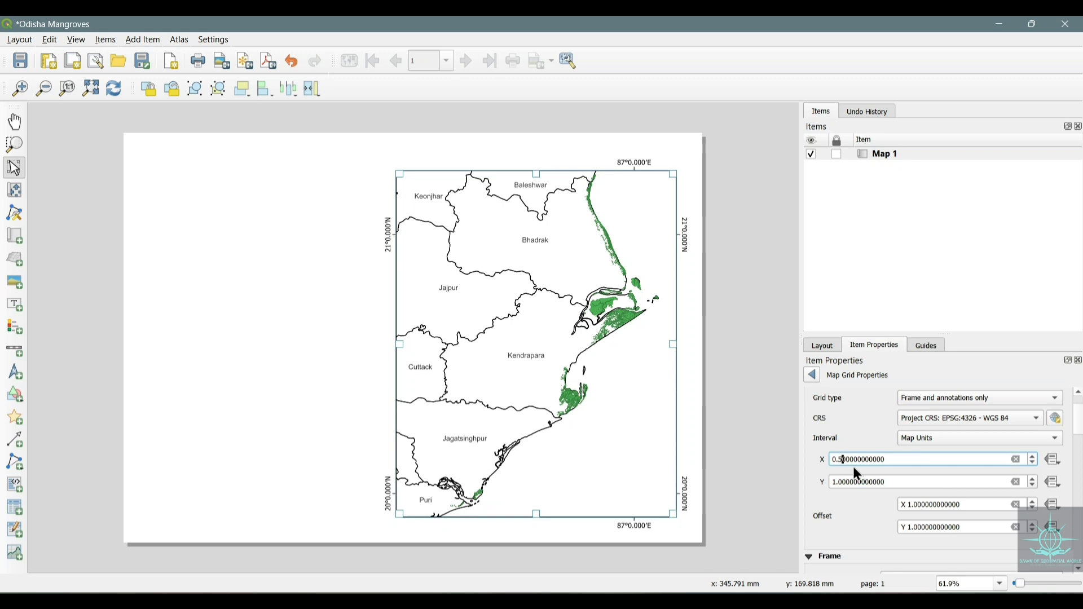
key("Return")
Change the grid's Y interval to 0.5 map units
left_click(852, 507)
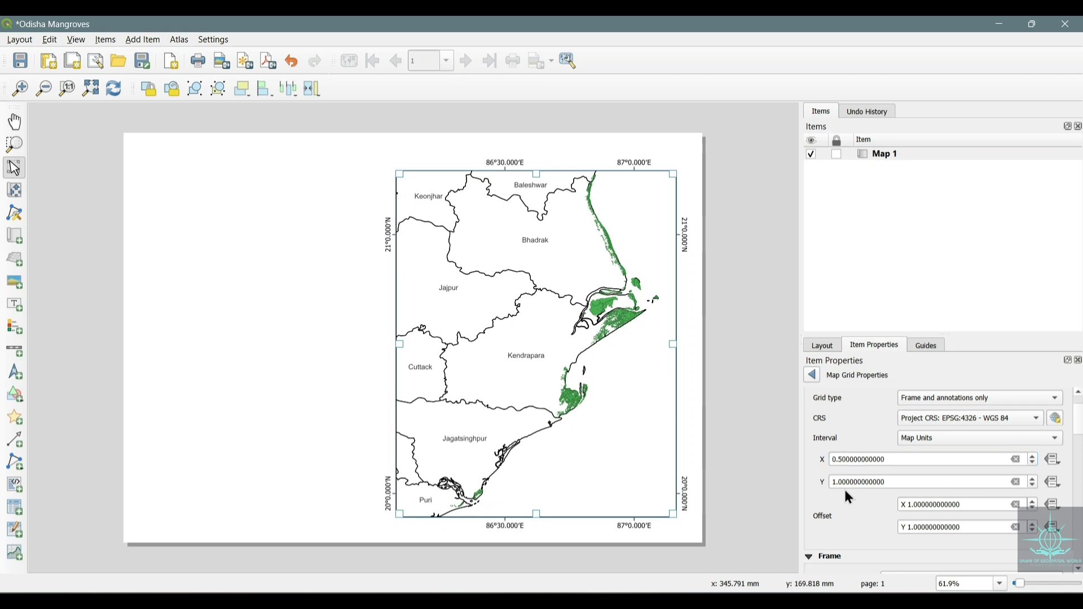
left_click(849, 487)
key("BackSpace")
key("BackSpace")
key("BackSpace")
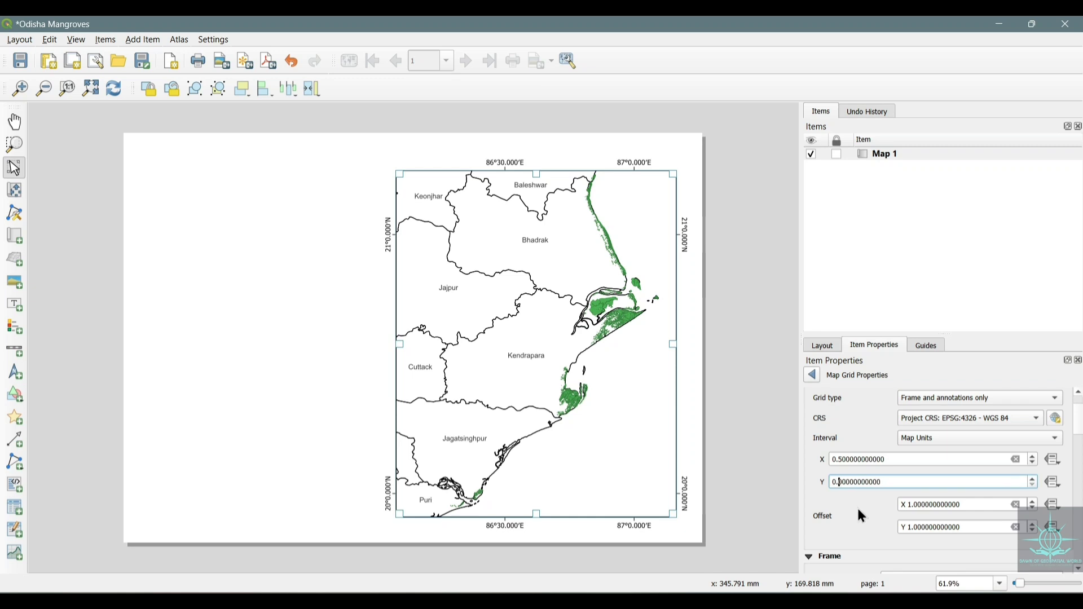
type("0.5")
key("Return")
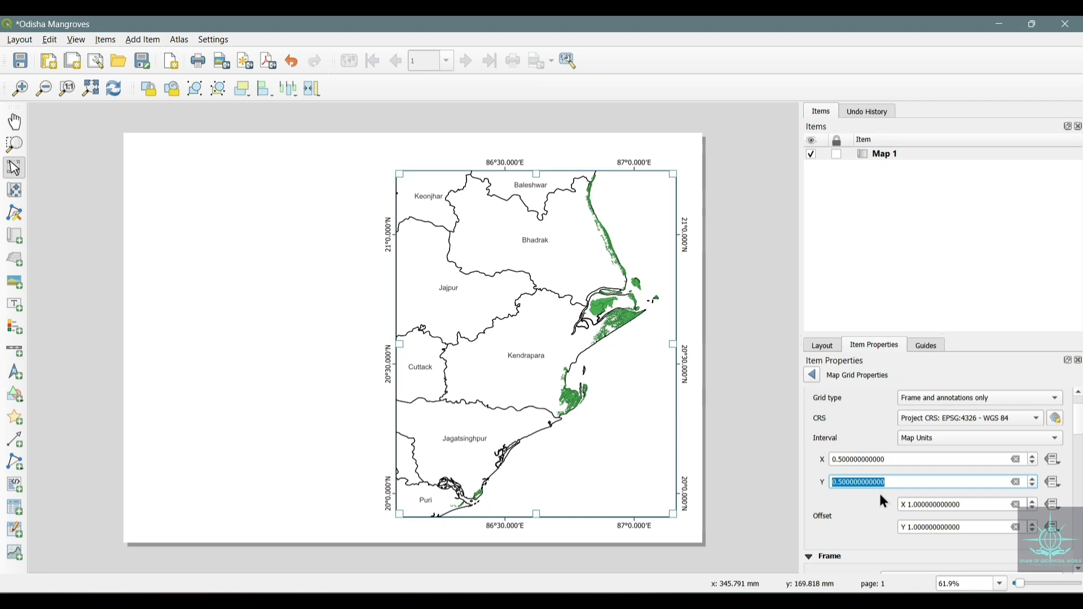
Lock the Map 1 item and enable both Lock layers and Lock styles for layers for it
key("Escape")
left_click(837, 154)
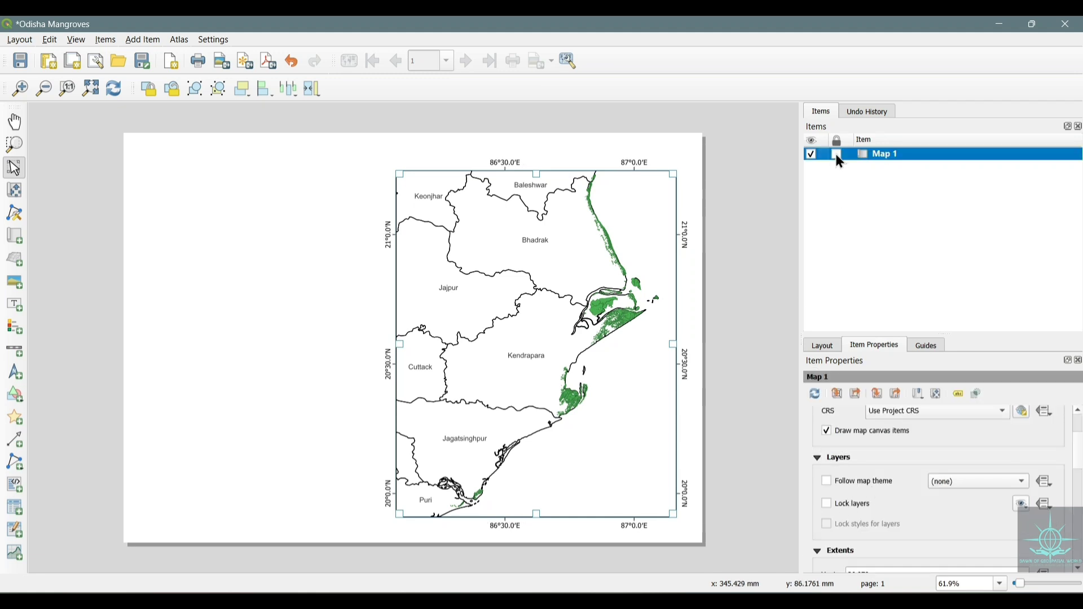
left_click(827, 504)
left_click(827, 524)
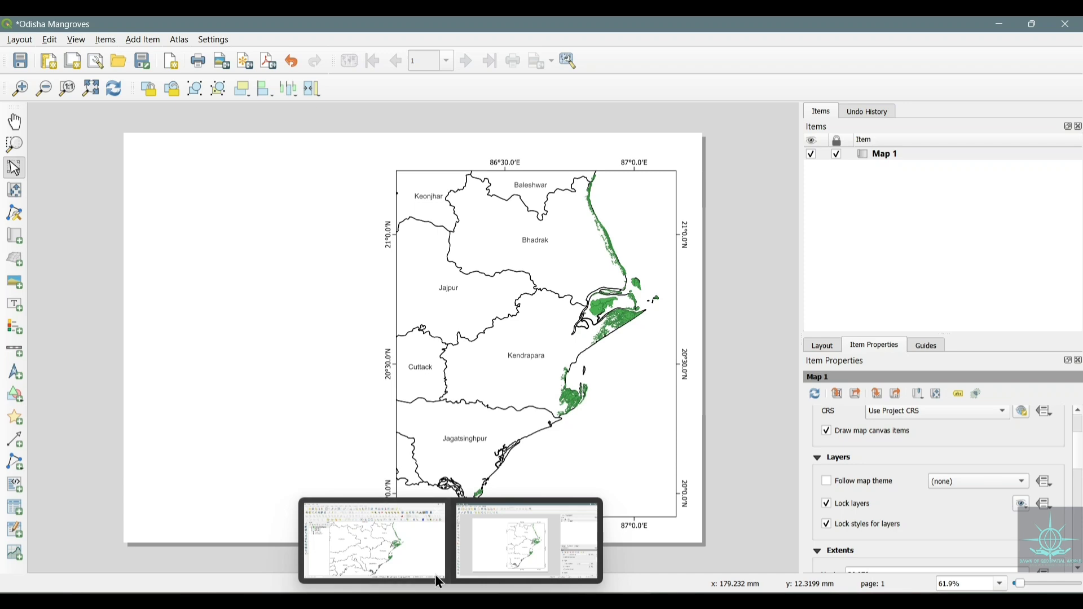
Switch to the main QGIS project window and zoom to the full extent of the IND_adm1 layer
left_click(432, 562)
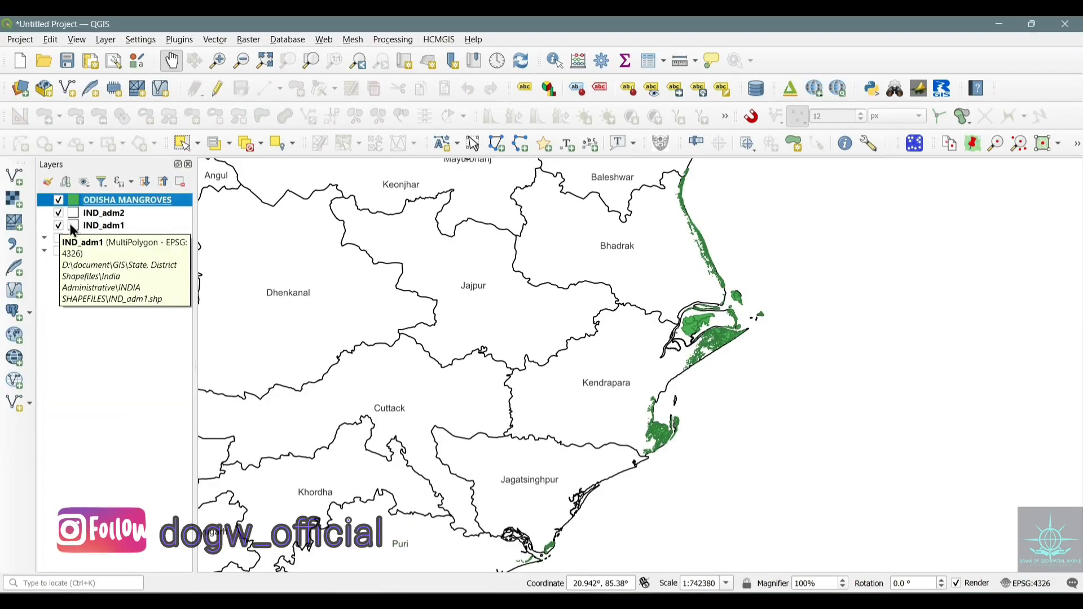
right_click(88, 231)
left_click(98, 232)
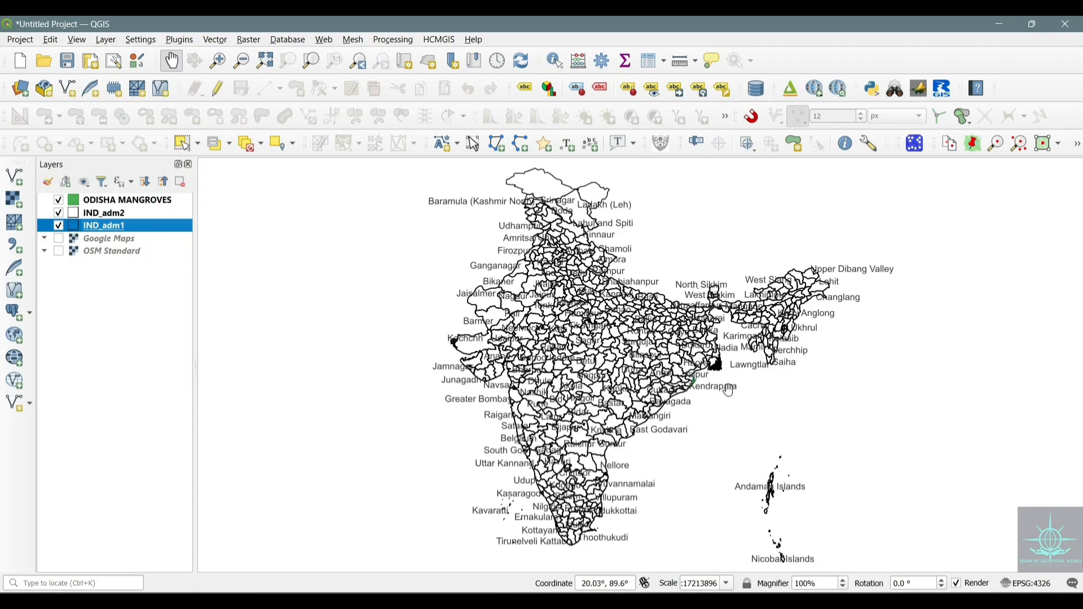
Hide the IND_adm2 and ODISHA MANGROVES layers, leaving only the IND_adm1 state boundaries shown
left_click(58, 226)
left_click(58, 214)
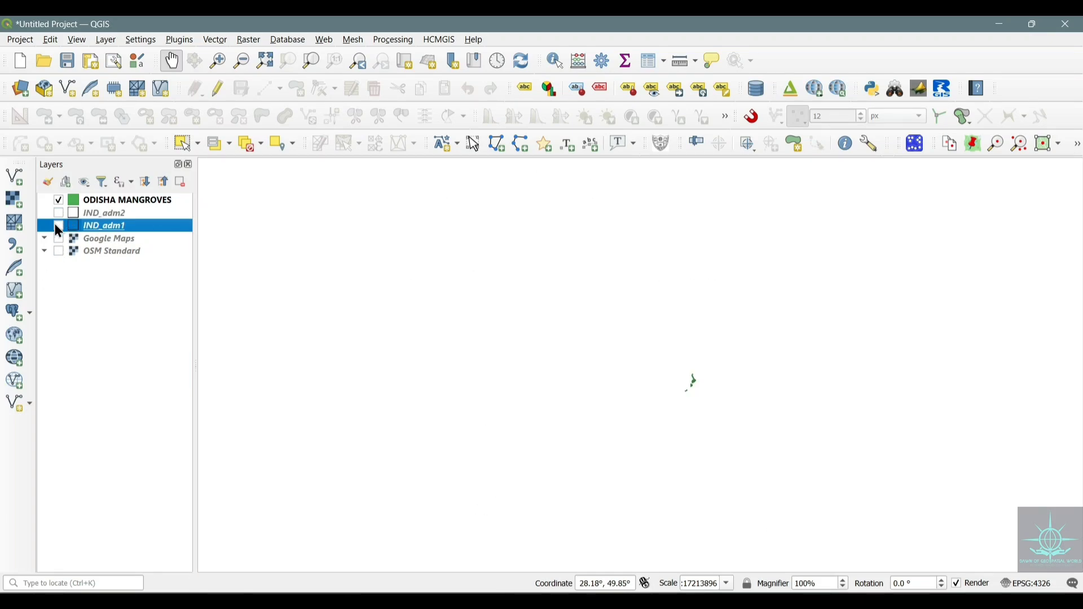
left_click(58, 225)
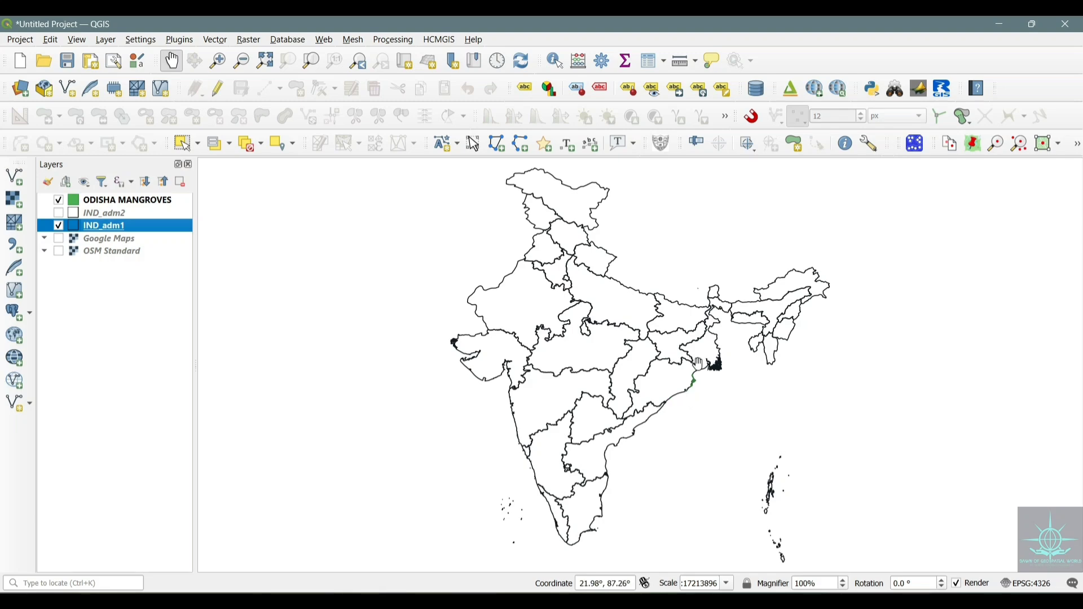
left_click(58, 200)
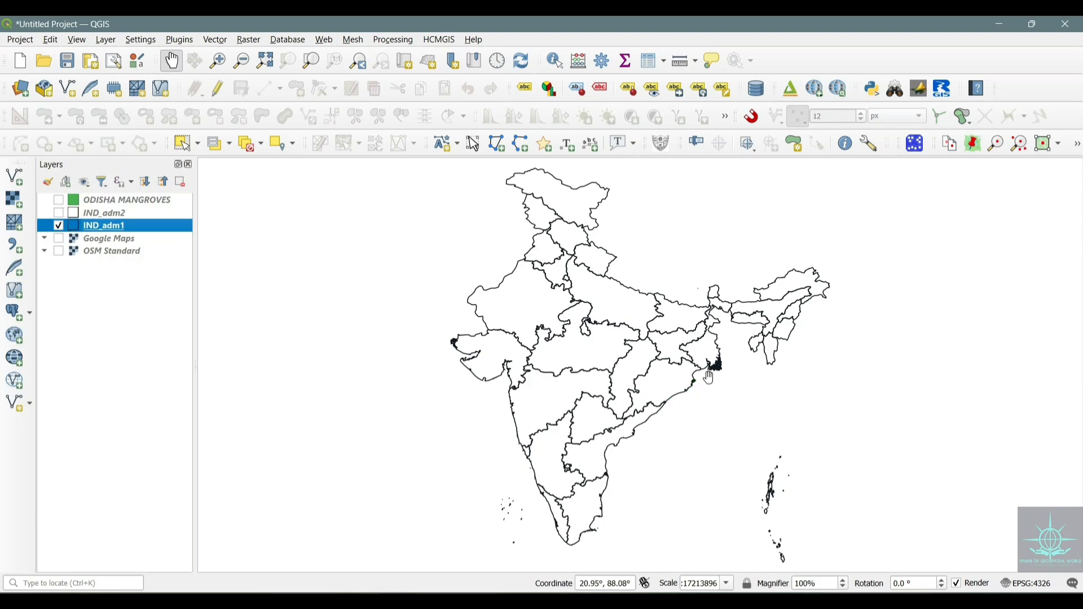
Turn on labels for the IND_adm1 layer and use the NAME_1 field as the label value
right_click(141, 224)
left_click(176, 299)
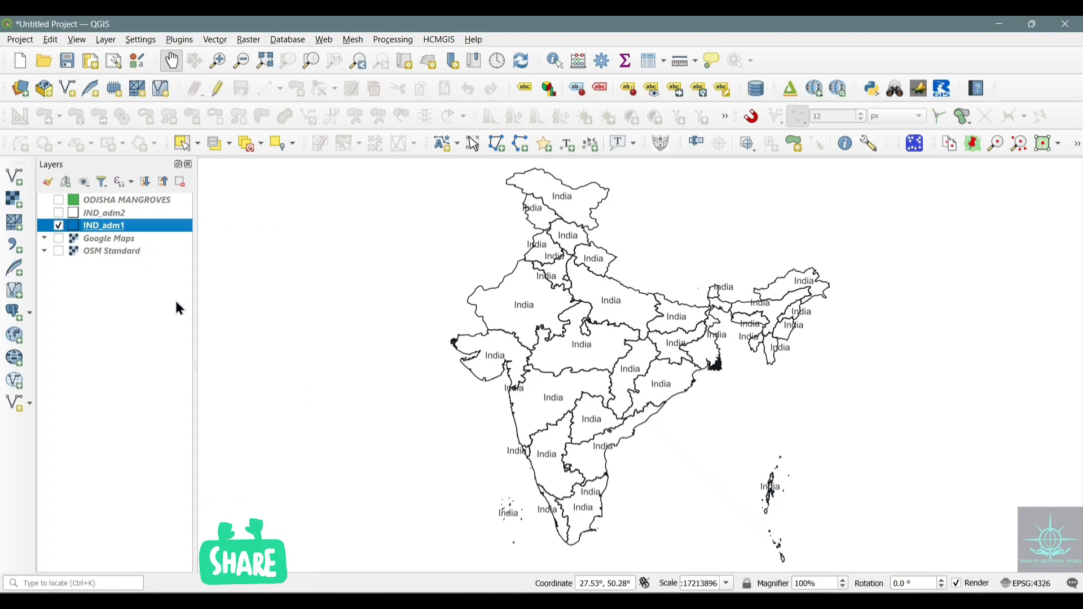
right_click(141, 225)
left_click(181, 579)
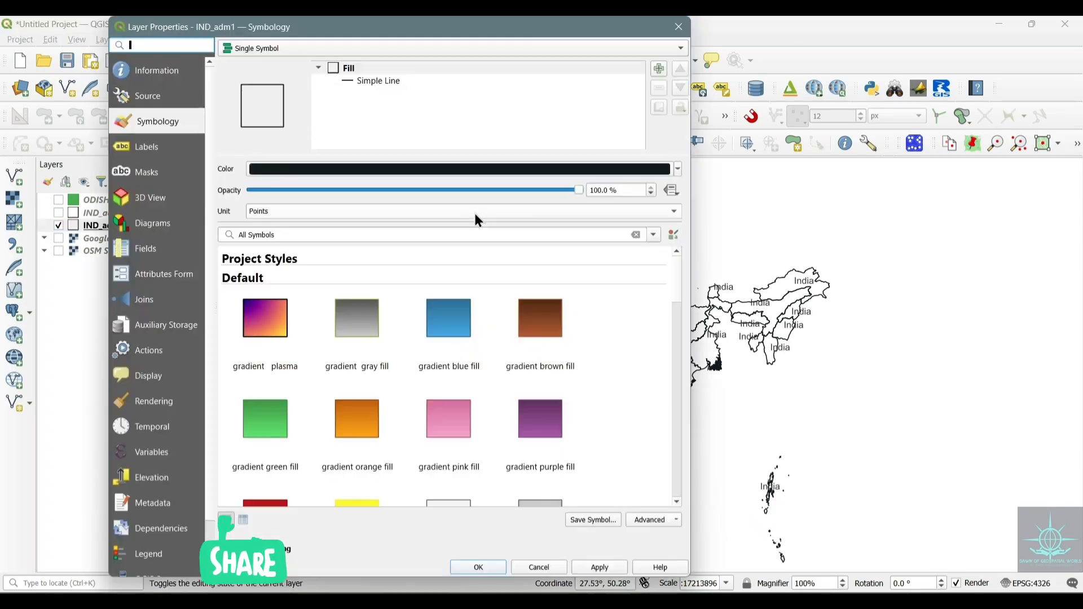
left_click(167, 145)
left_click(659, 69)
left_click(619, 154)
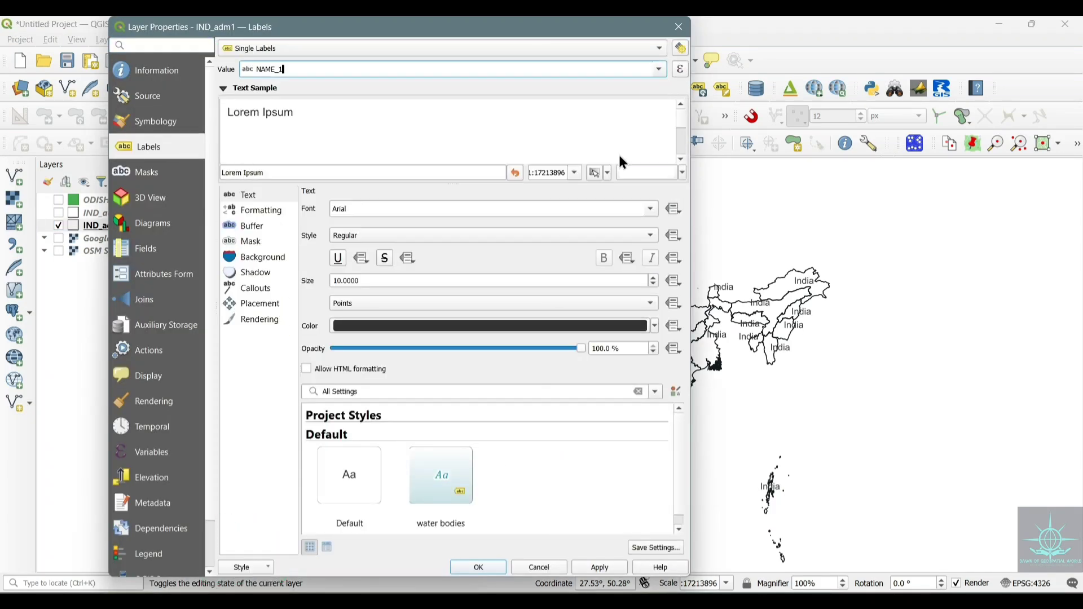
left_click_drag(570, 27, 460, 28)
left_click(474, 568)
key("Escape")
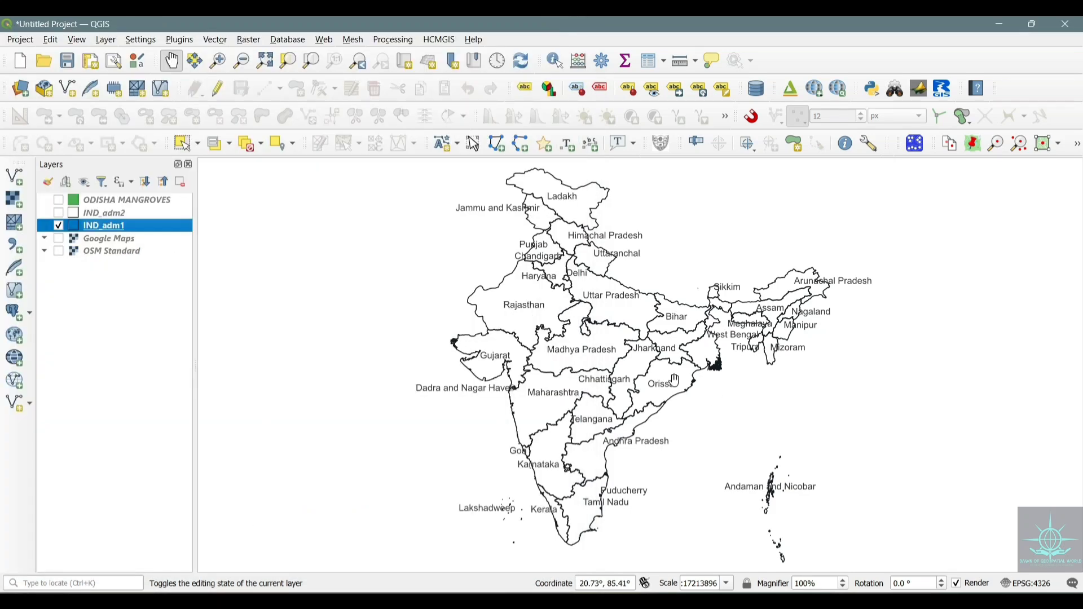
Change the IND_adm1 symbology to a simple fill in light tan (#e5d99a) and apply it
left_click(184, 144)
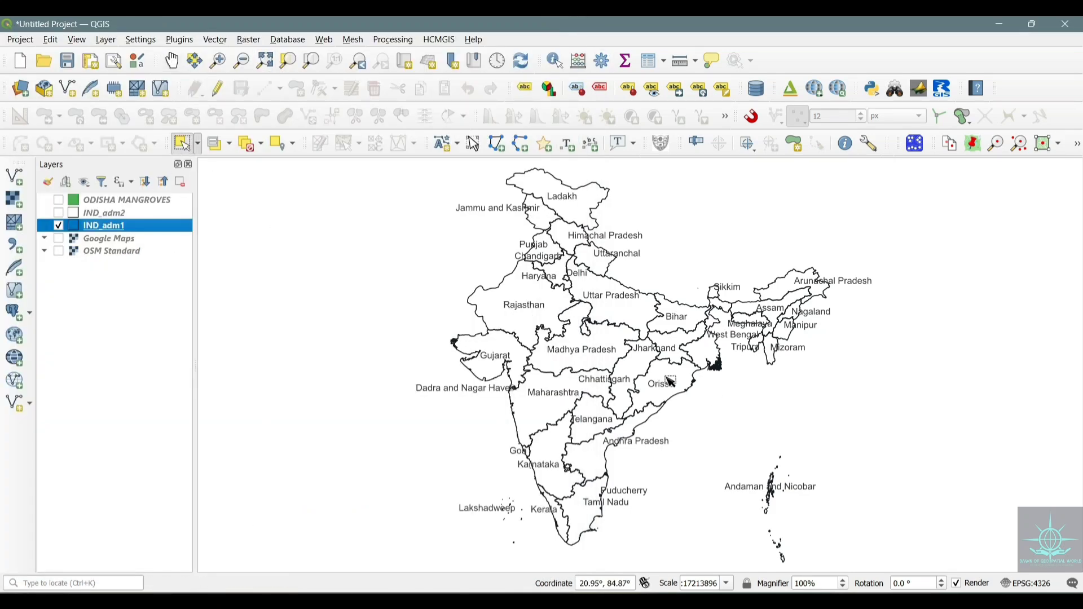
right_click(105, 226)
left_click(164, 560)
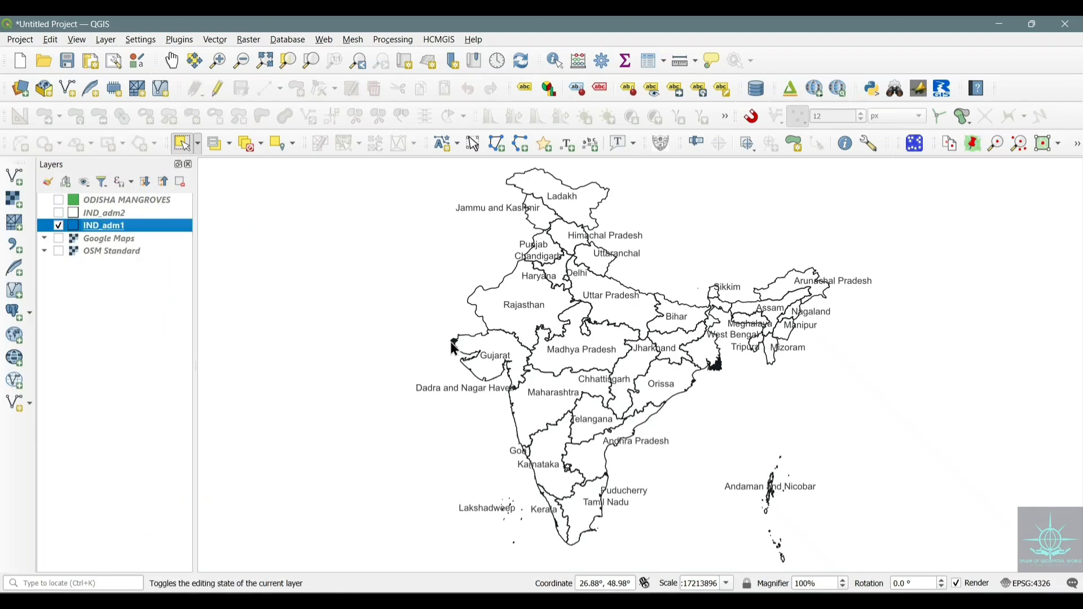
left_click(568, 169)
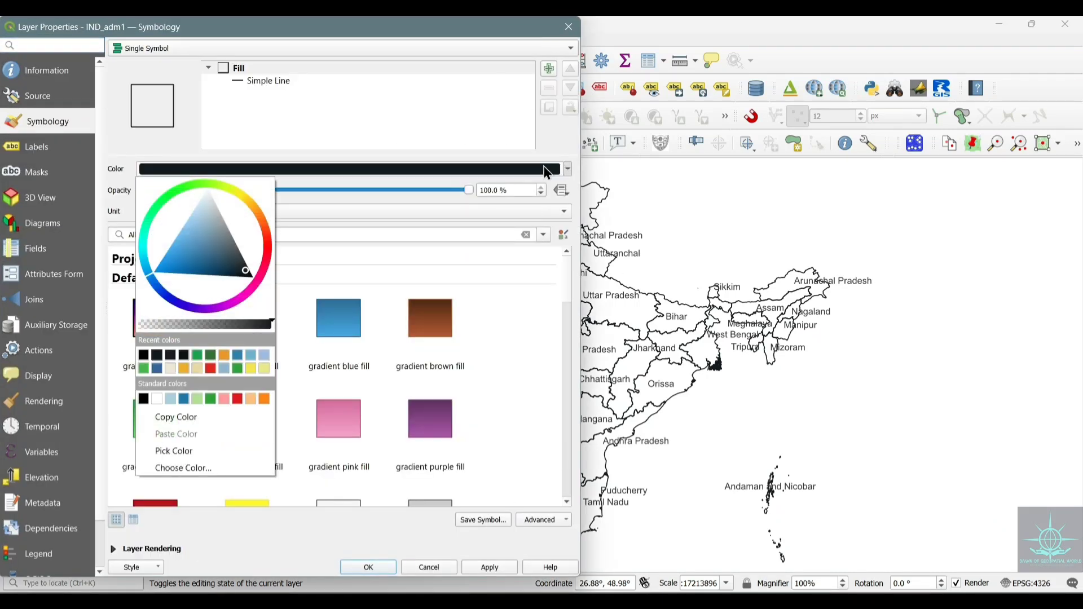
left_click(228, 188)
left_click_drag(231, 253, 226, 267)
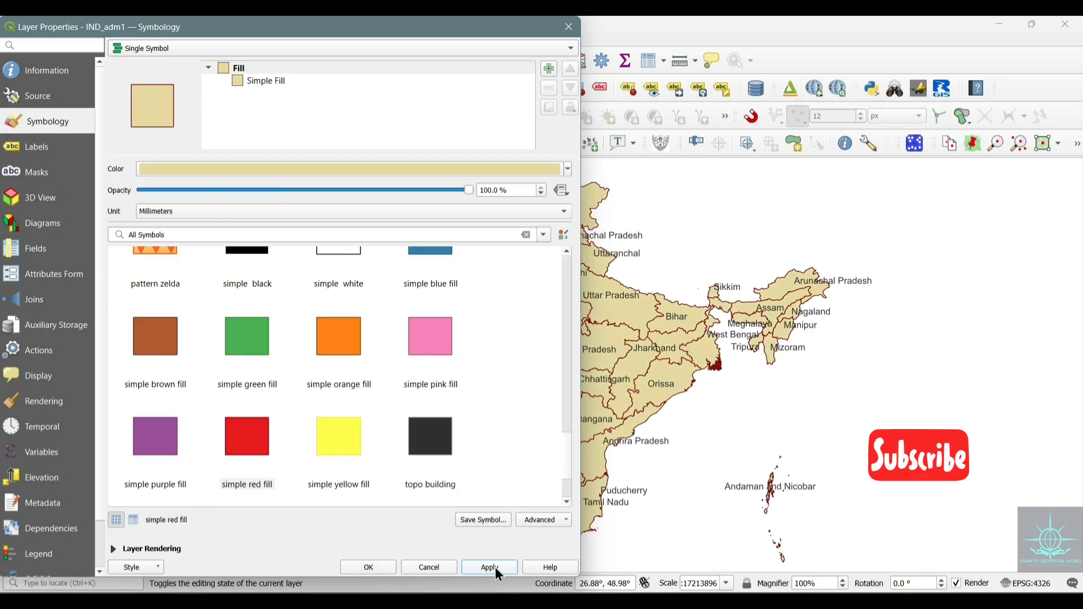
left_click(490, 567)
left_click(559, 172)
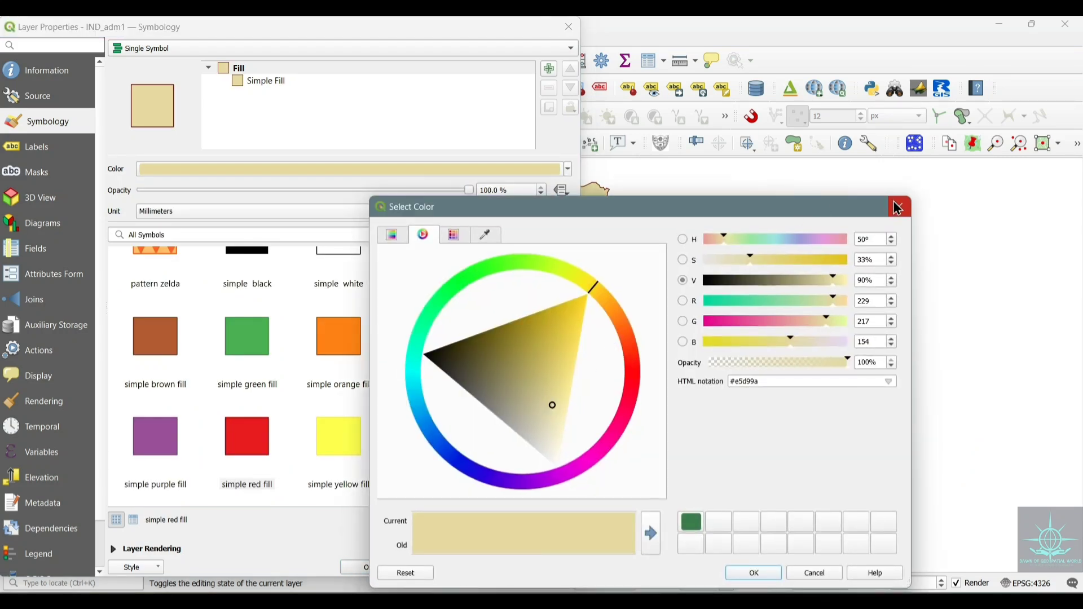
key("Escape")
Set the stroke color of the IND_adm1 simple fill to black and confirm the layer properties
left_click(241, 83)
left_click(530, 243)
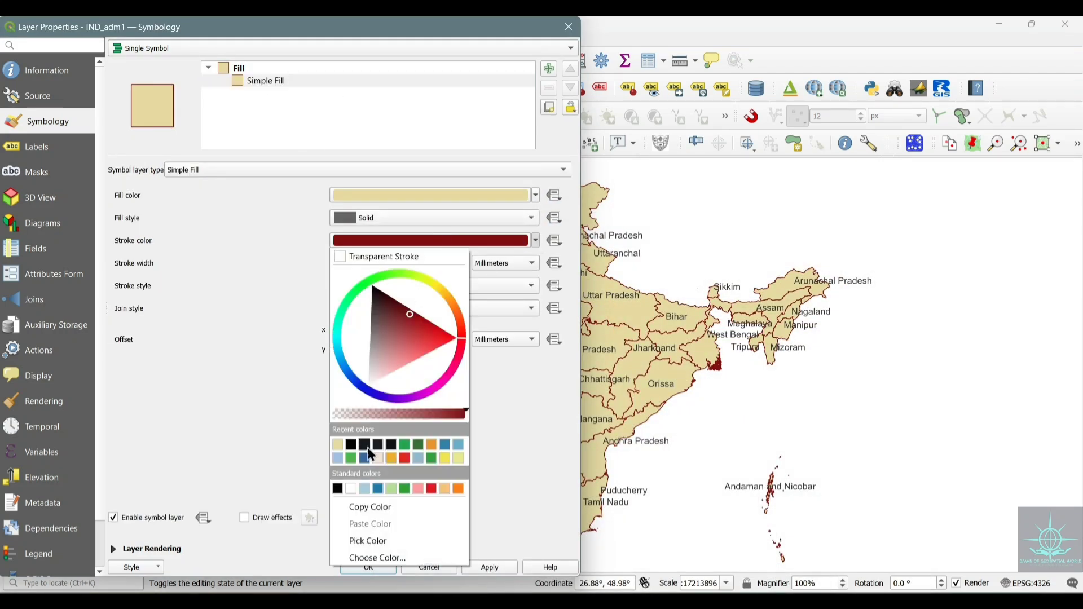
left_click(339, 445)
left_click(489, 565)
left_click(369, 567)
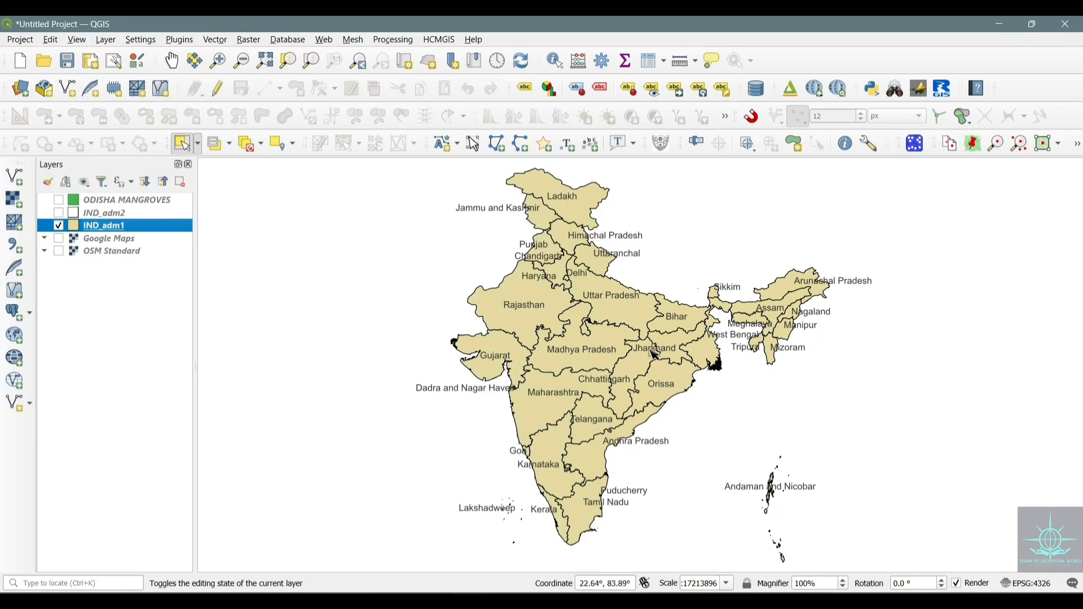
Select the Orissa polygon and export it as the shapefile odisha in the INDIA SHAPEFILES folder, adding it to the map
left_click(680, 377)
right_click(102, 225)
mouse_move(187, 526)
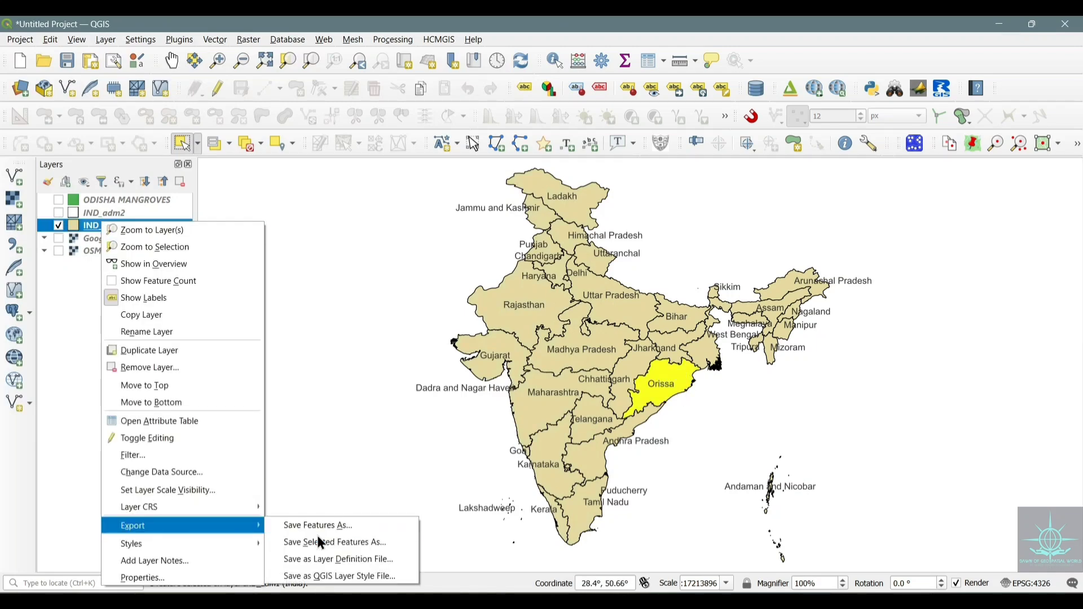
left_click(307, 524)
left_click(547, 119)
type("odisha")
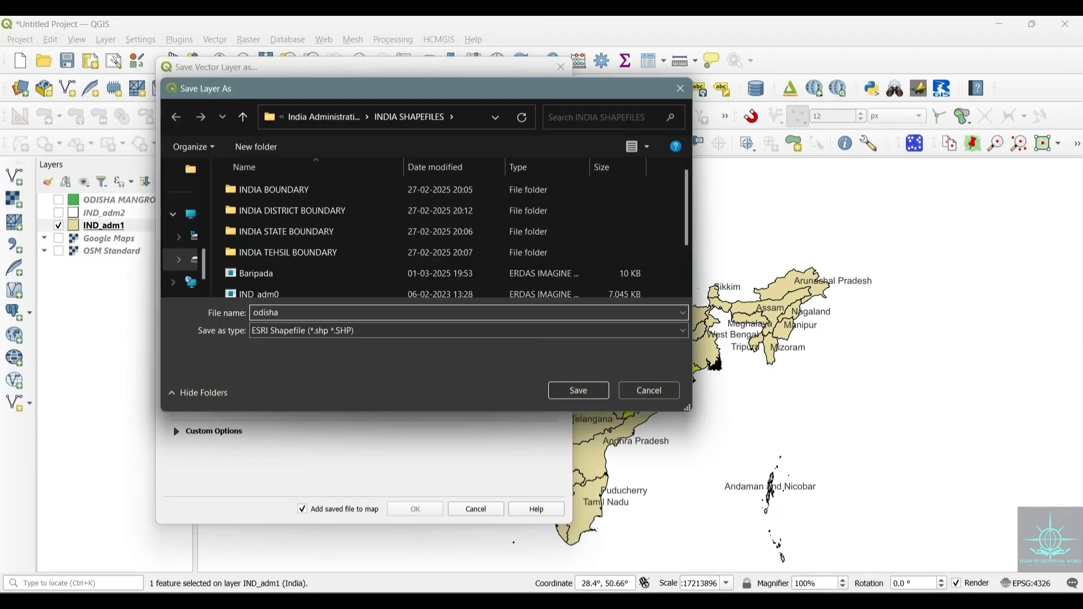
left_click(590, 389)
left_click(411, 510)
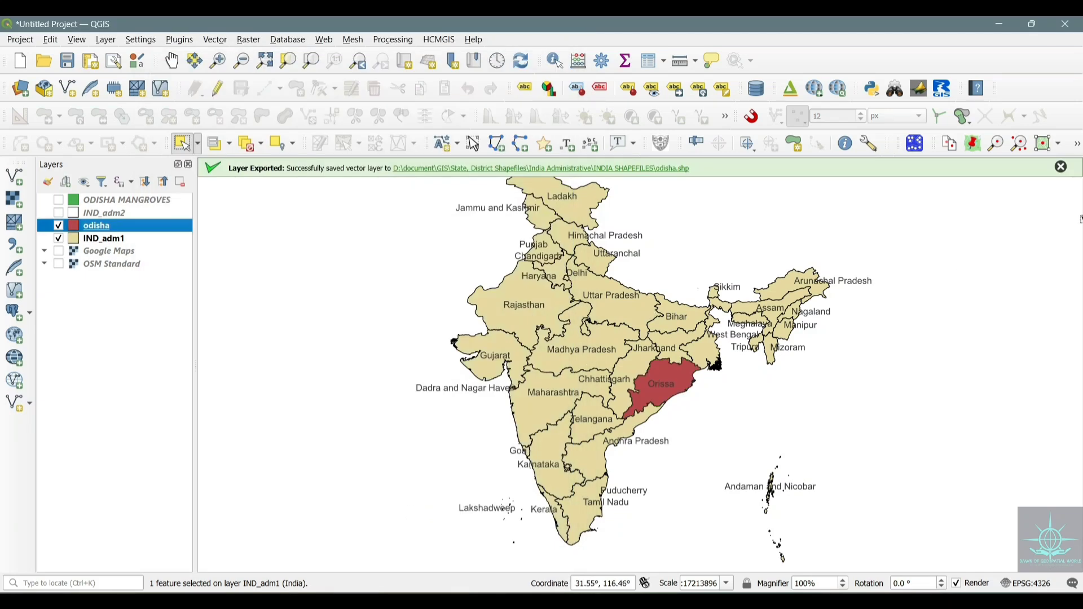
left_click(1062, 167)
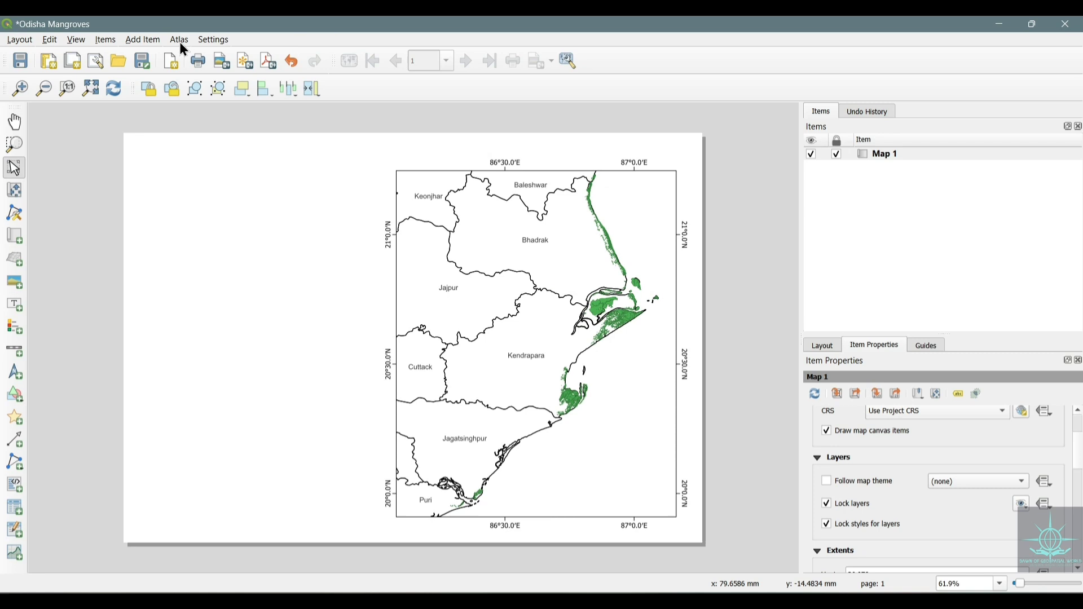
In the Odisha Mangroves layout, add a second map in the empty area beside the upper part of Map 1 and trim its upper edge slightly
left_click(148, 40)
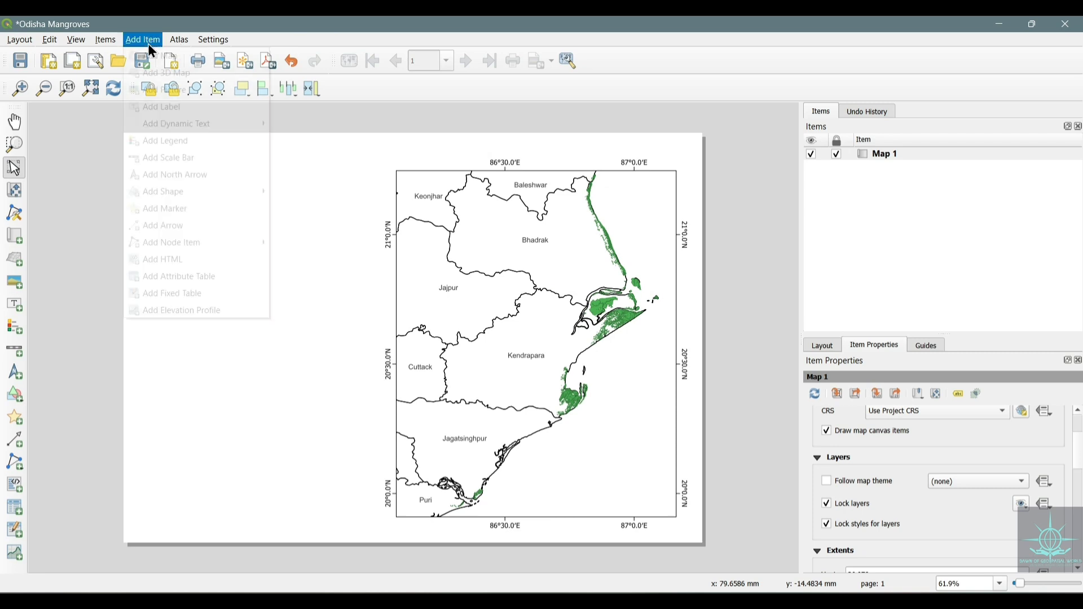
left_click(164, 54)
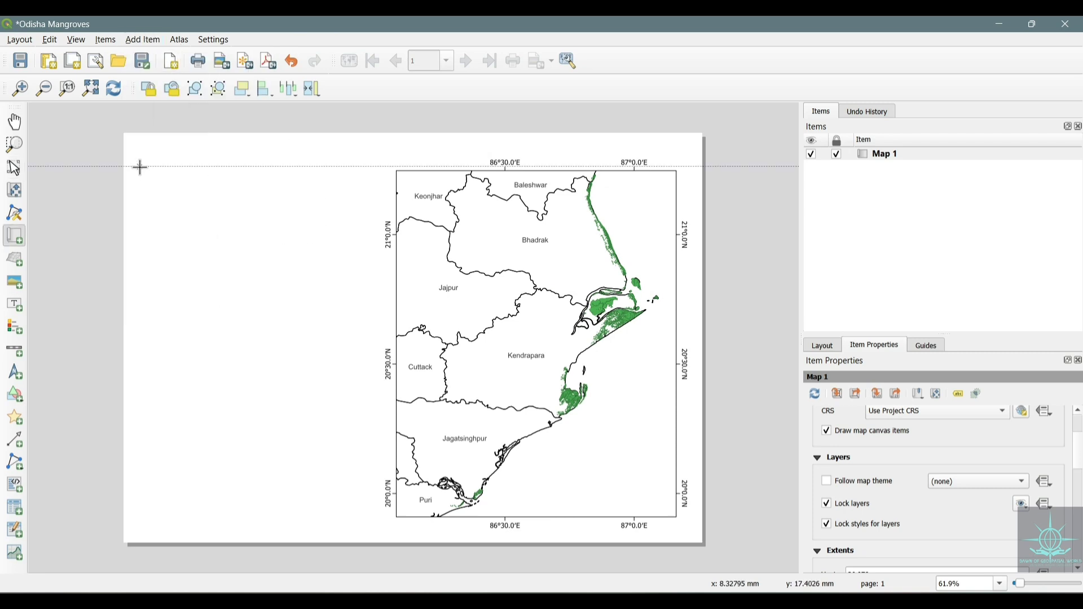
left_click_drag(140, 168, 370, 337)
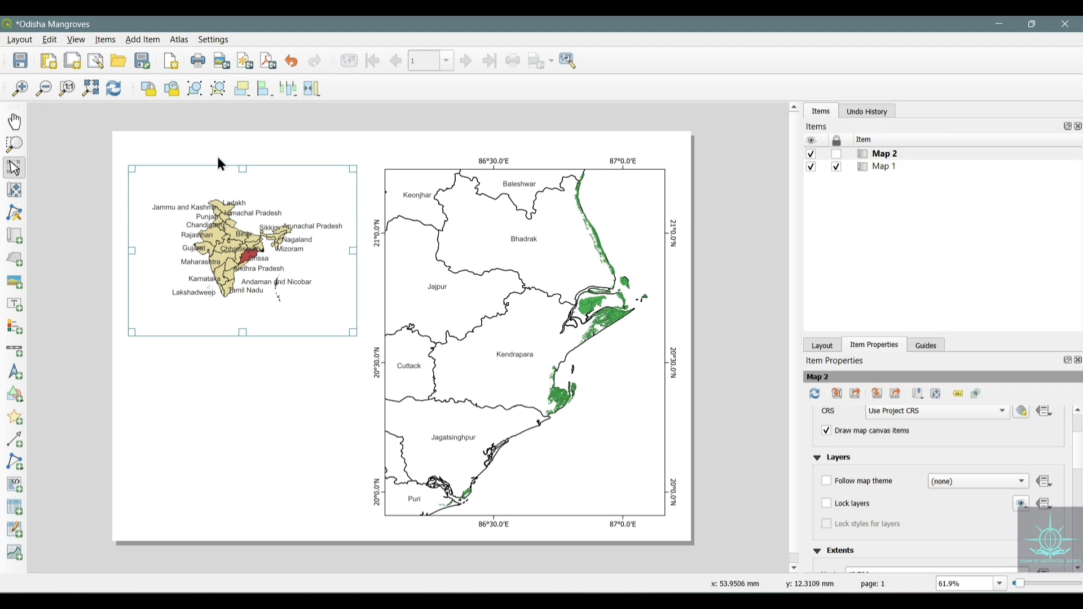
left_click_drag(241, 171, 243, 175)
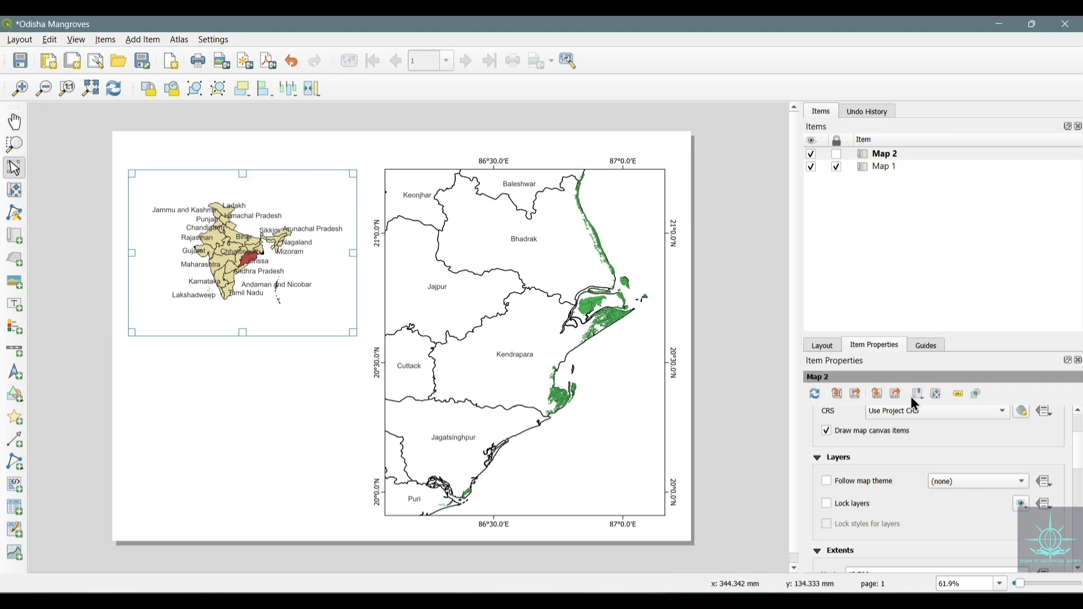
Enlarge India within Map 2 by reducing the map scale to 33683762
scroll(881, 446, "up", 3)
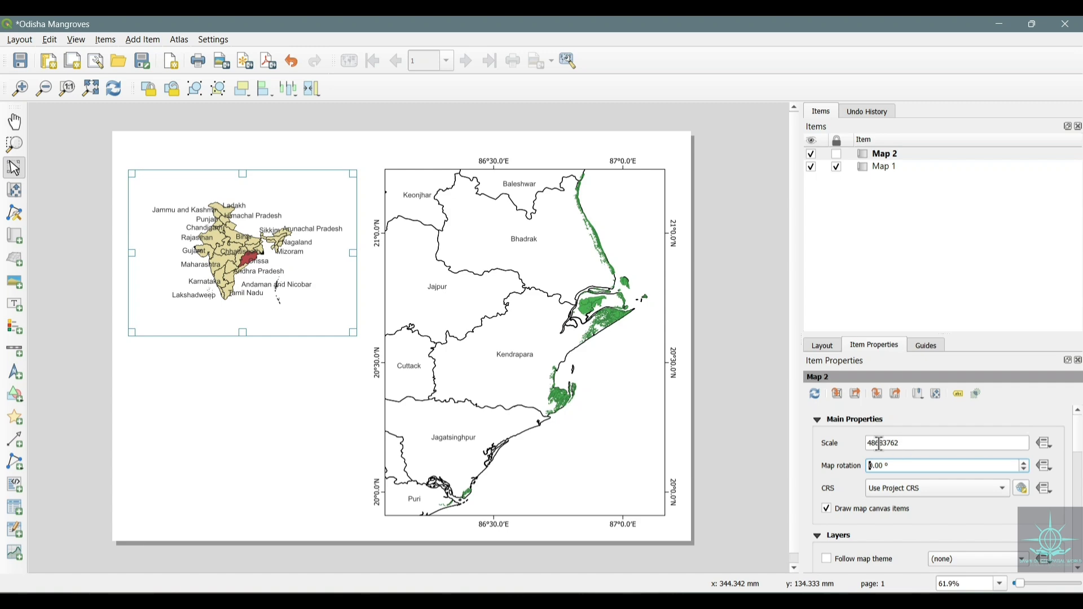
left_click(878, 444)
key("BackSpace")
type("0")
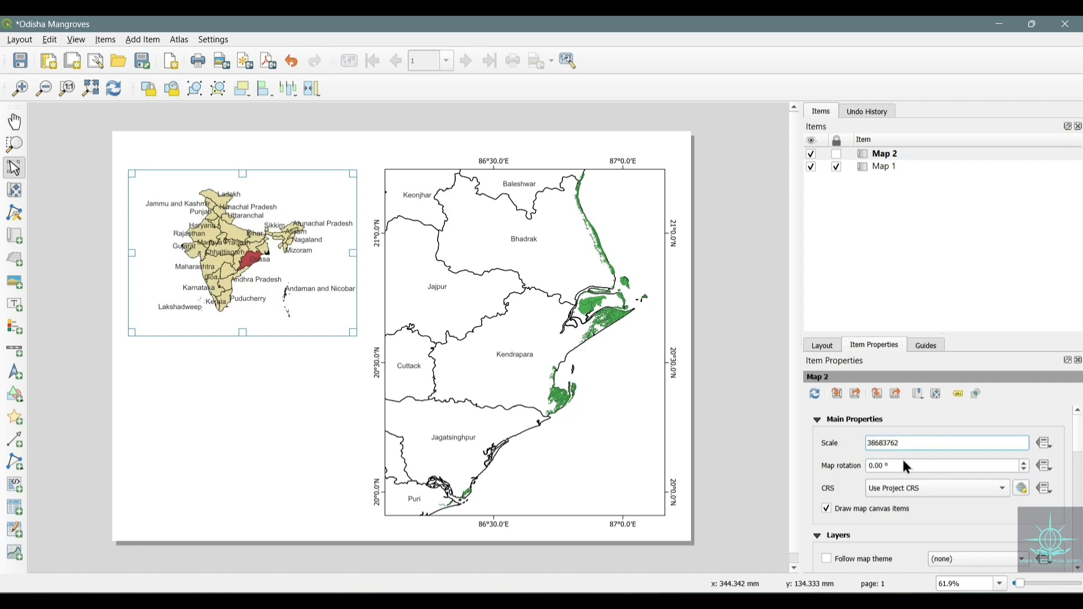
type("35")
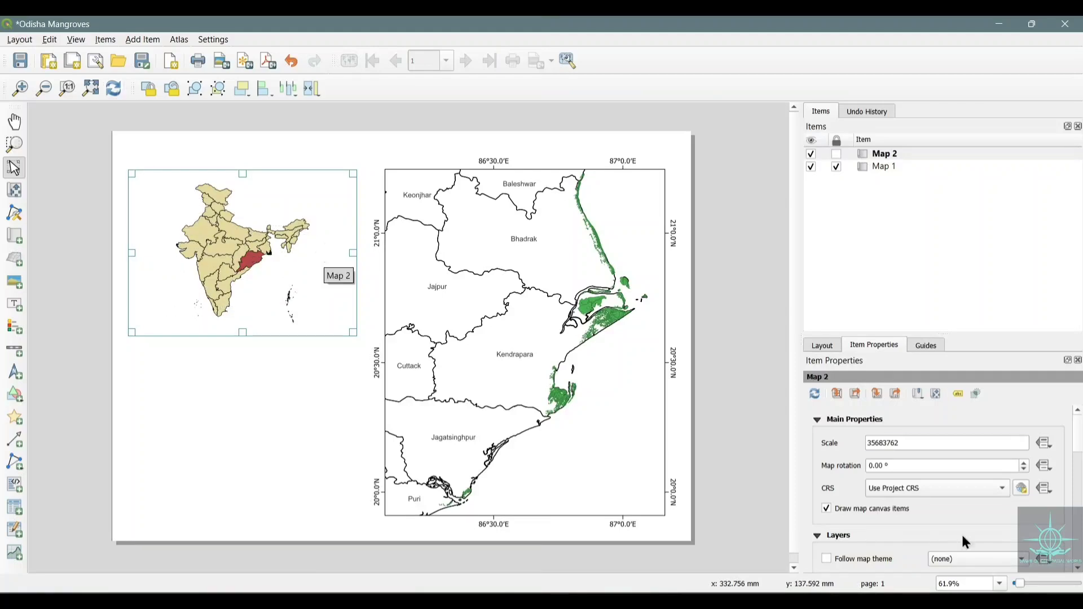
key("BackSpace")
type("3")
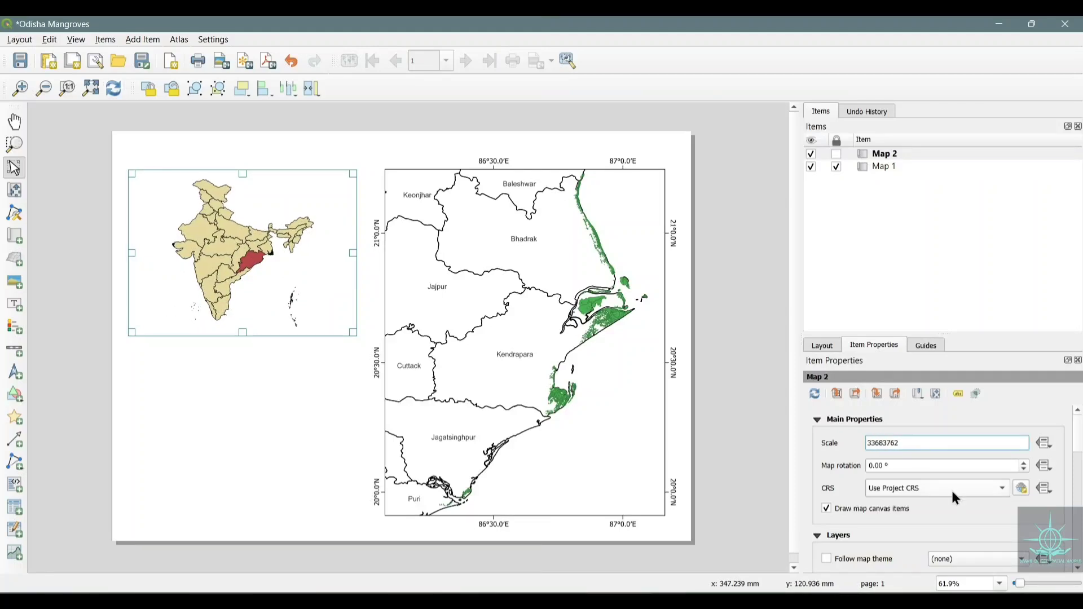
Narrow Map 2 from its left edge and shift its content so India sits near the middle of the frame
left_click_drag(131, 254, 148, 253)
left_click(15, 191)
left_click_drag(242, 254, 264, 259)
Add a grid to Map 2 showing frame and annotations only, with outward frame ticks and drawn coordinates
scroll(834, 500, "down", 8)
scroll(834, 501, "up", 3)
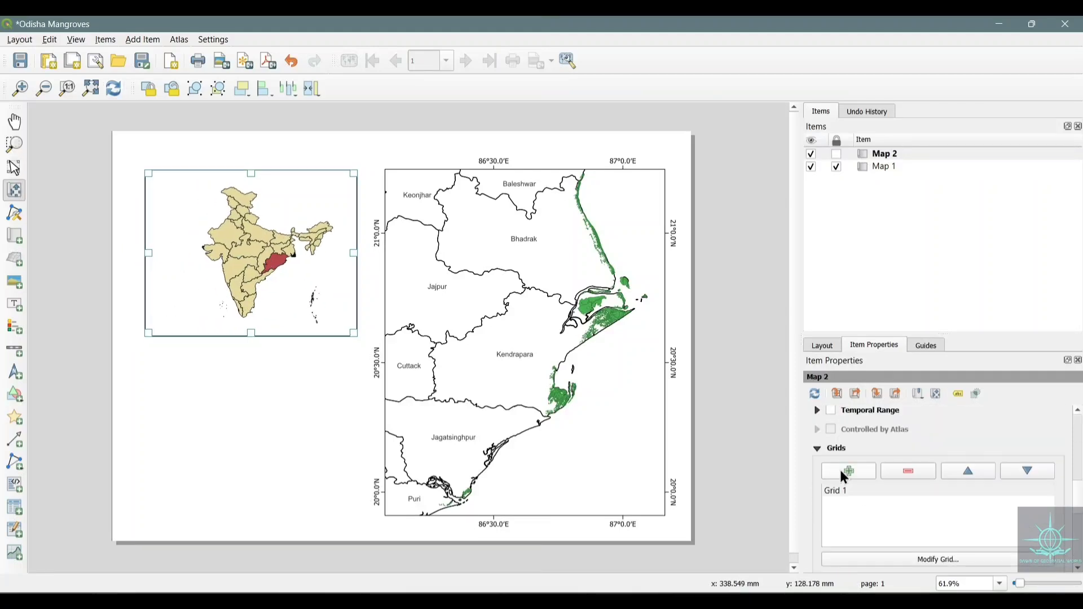
left_click(920, 571)
scroll(839, 508, "down", 8)
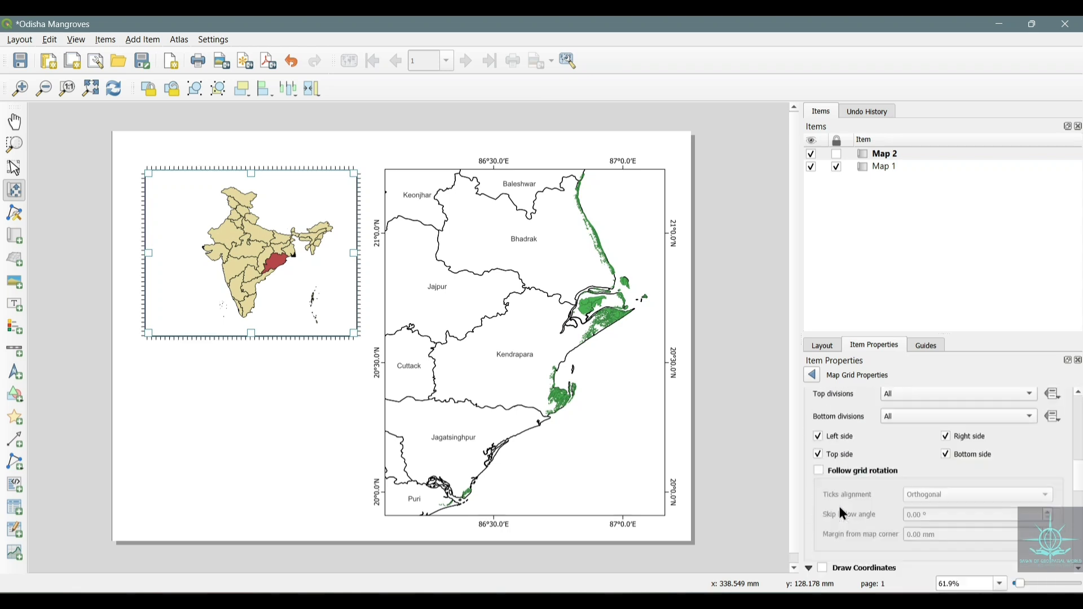
left_click(817, 441)
Set the Map 2 grid interval to 12 map units in X and 9 map units in Y
scroll(892, 479, "up", 8)
double_click(891, 502)
type("12")
double_click(896, 525)
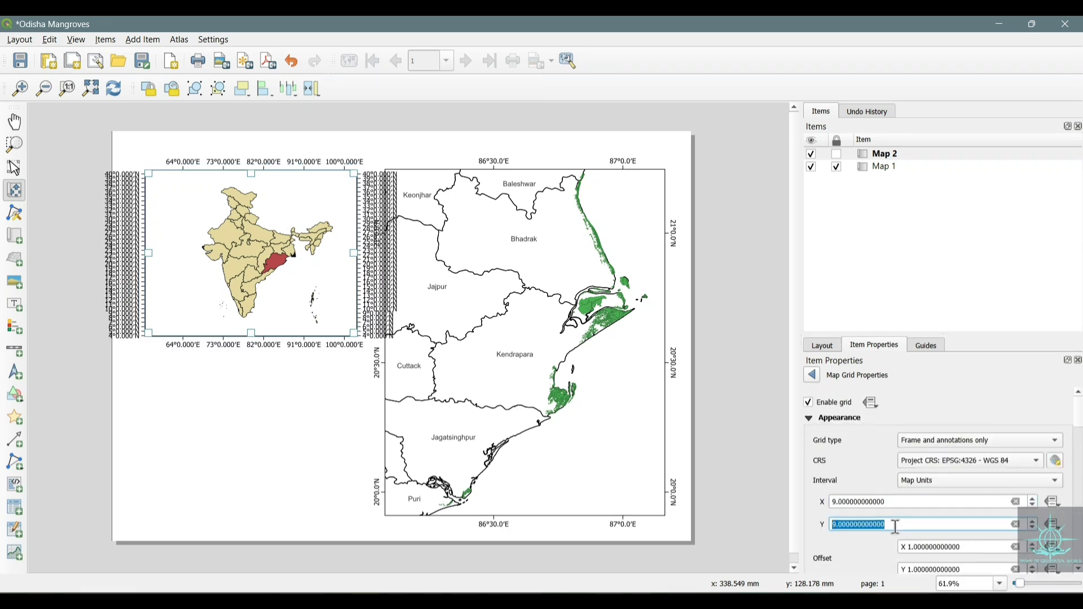
type("9")
Adjust the grid's X offset and format its coordinates with vertical side labels and a precision of 1
double_click(914, 546)
type("6")
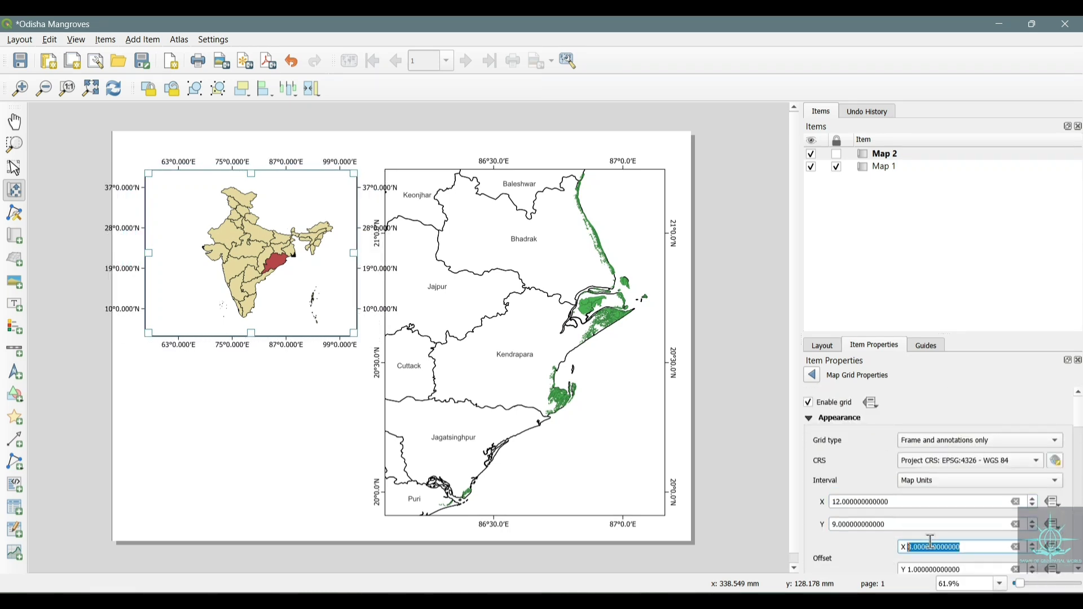
scroll(872, 530, "down", 10)
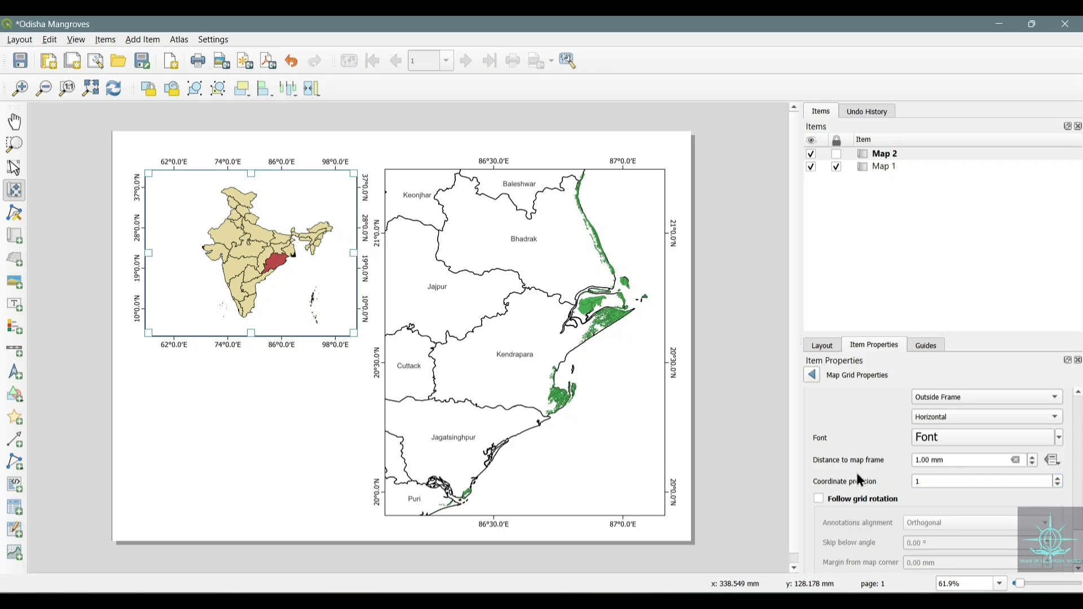
Add a small north arrow in the upper-right corner of Map 2
left_click(142, 39)
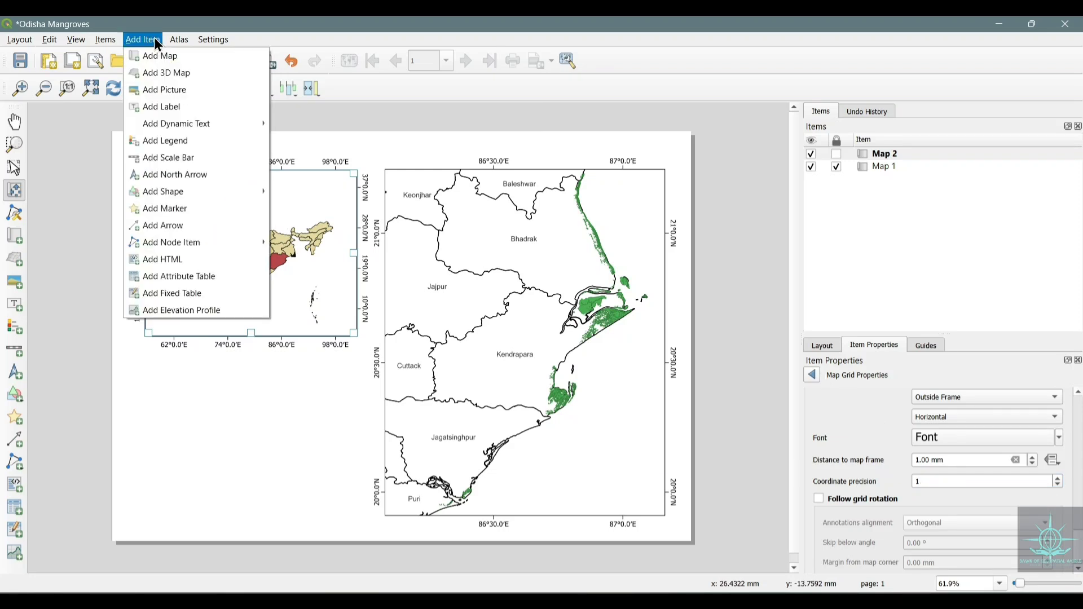
left_click(177, 179)
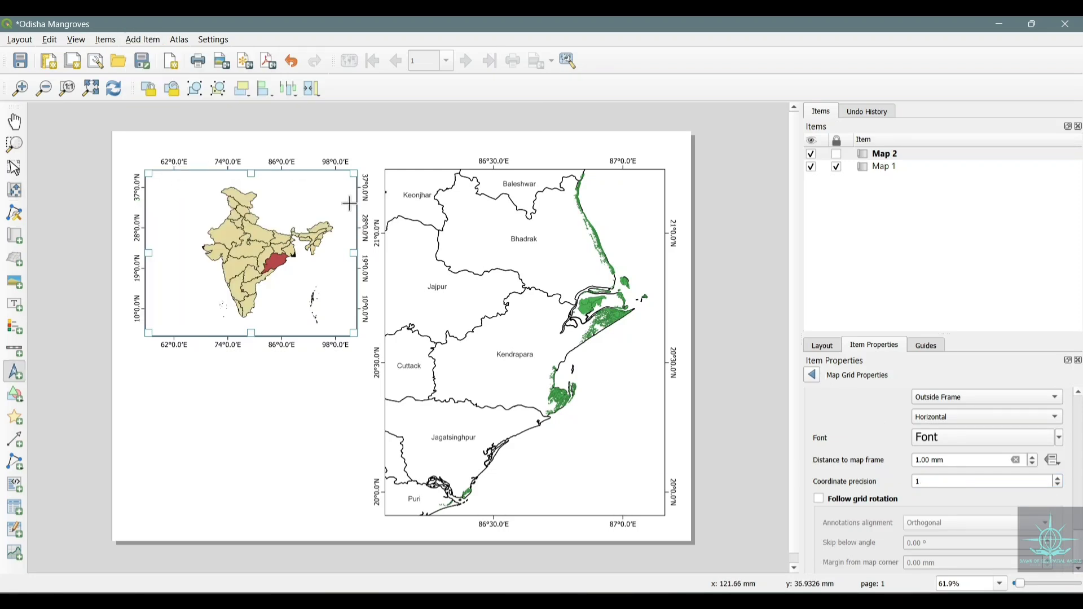
left_click_drag(319, 182, 353, 209)
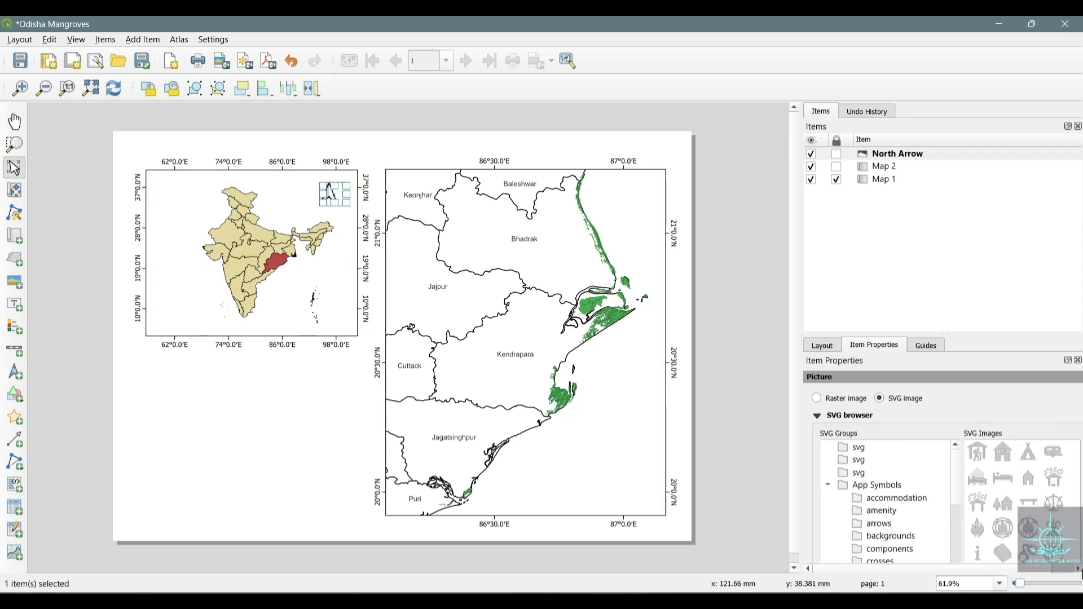
Change the fill color of Map 2's north arrow to near-black
scroll(1037, 486, "down", 5)
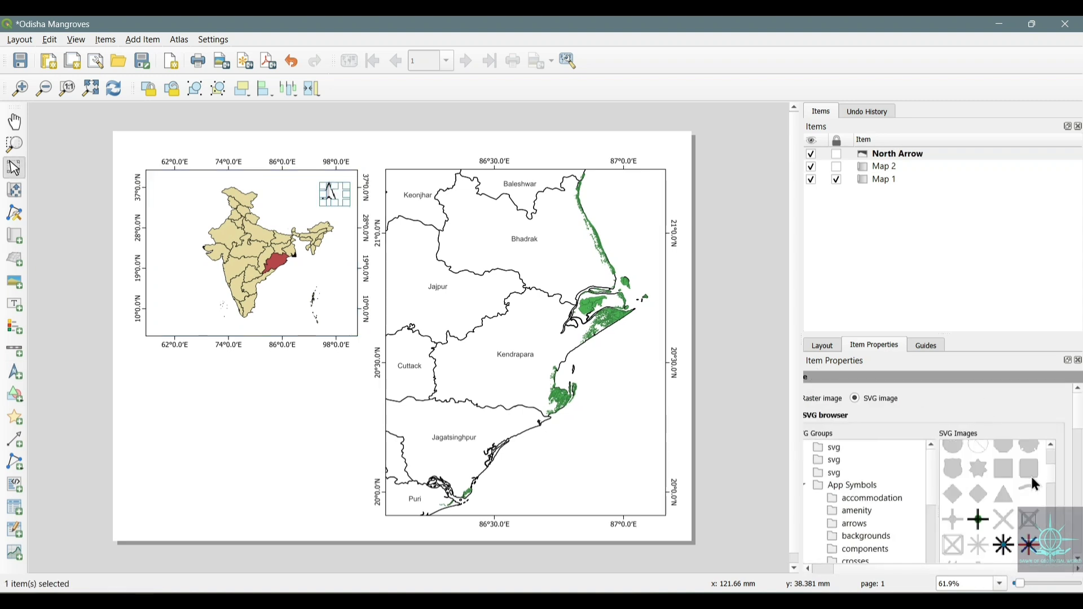
scroll(1036, 483, "up", 3)
scroll(1011, 456, "up", 1)
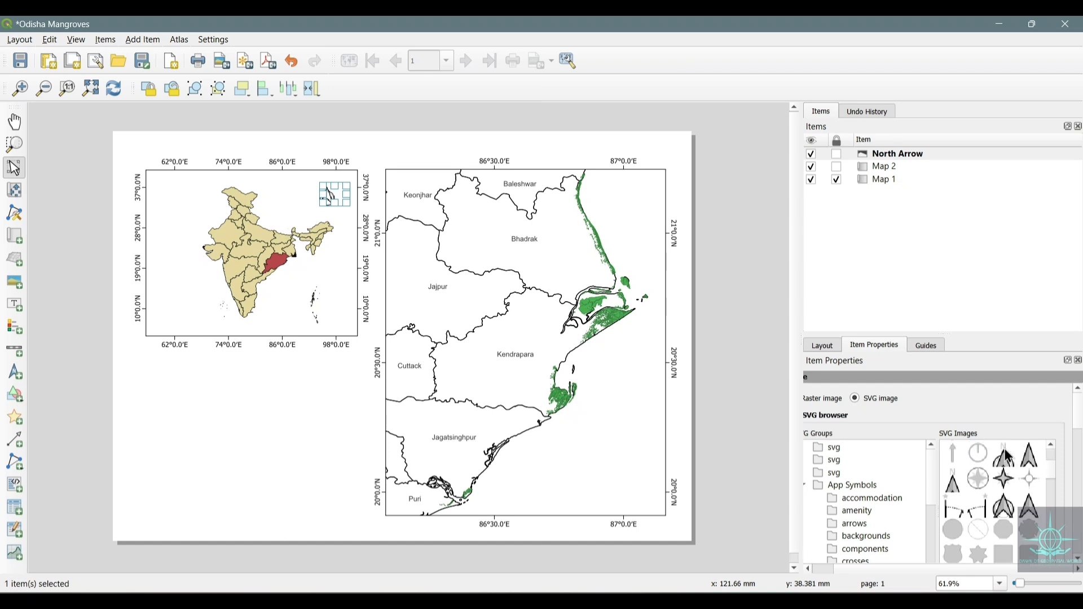
scroll(1060, 506, "down", 3)
scroll(1068, 496, "down", 3)
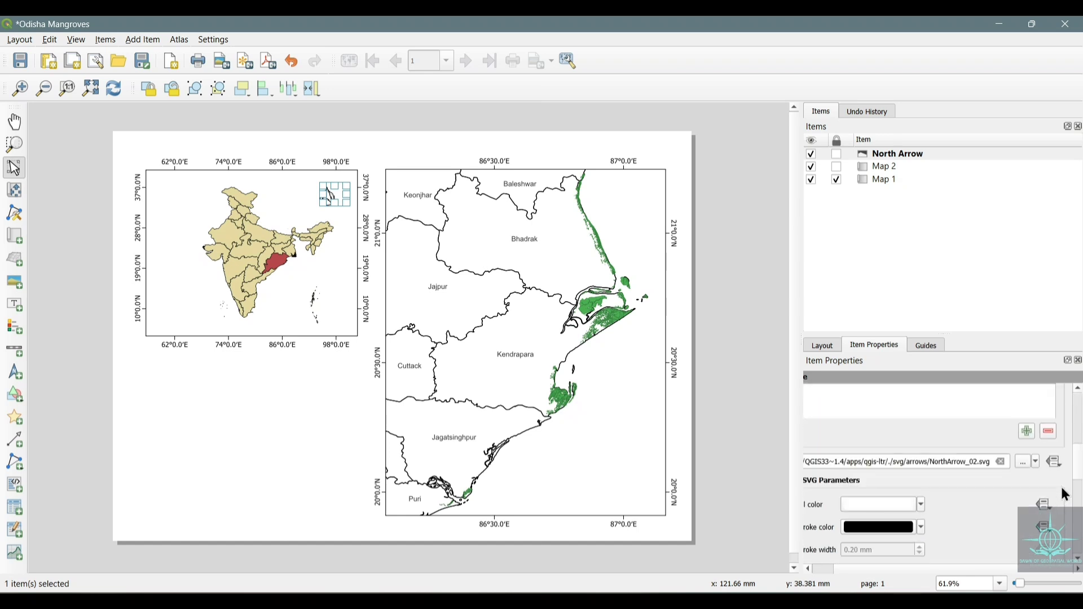
left_click(920, 504)
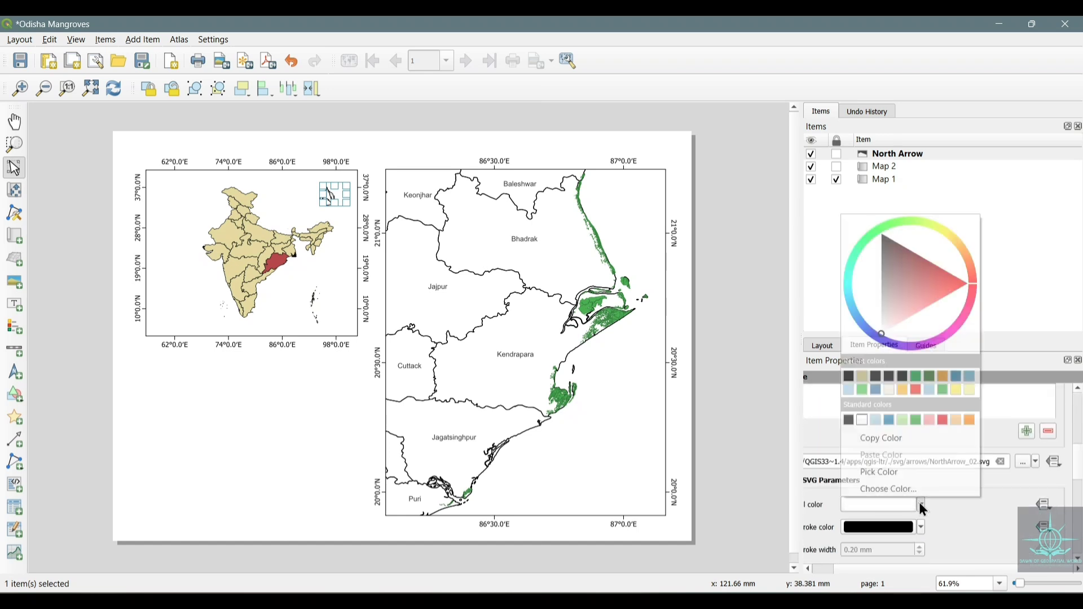
left_click(876, 376)
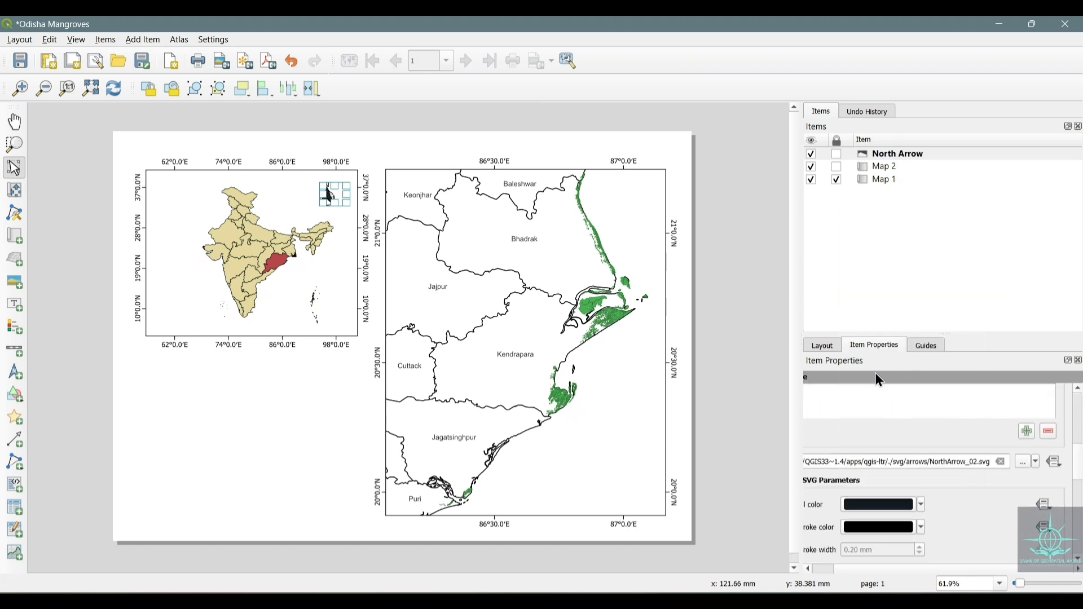
left_click(750, 417)
Move the north arrow closer to the upper-right corner of Map 2's frame
left_click(328, 196)
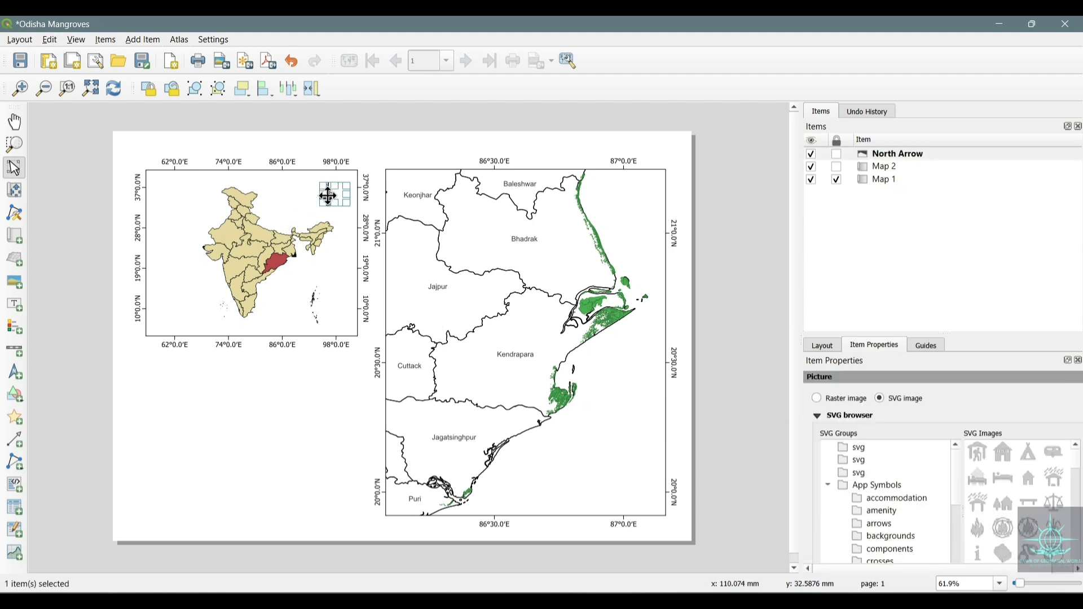
left_click_drag(329, 197, 345, 190)
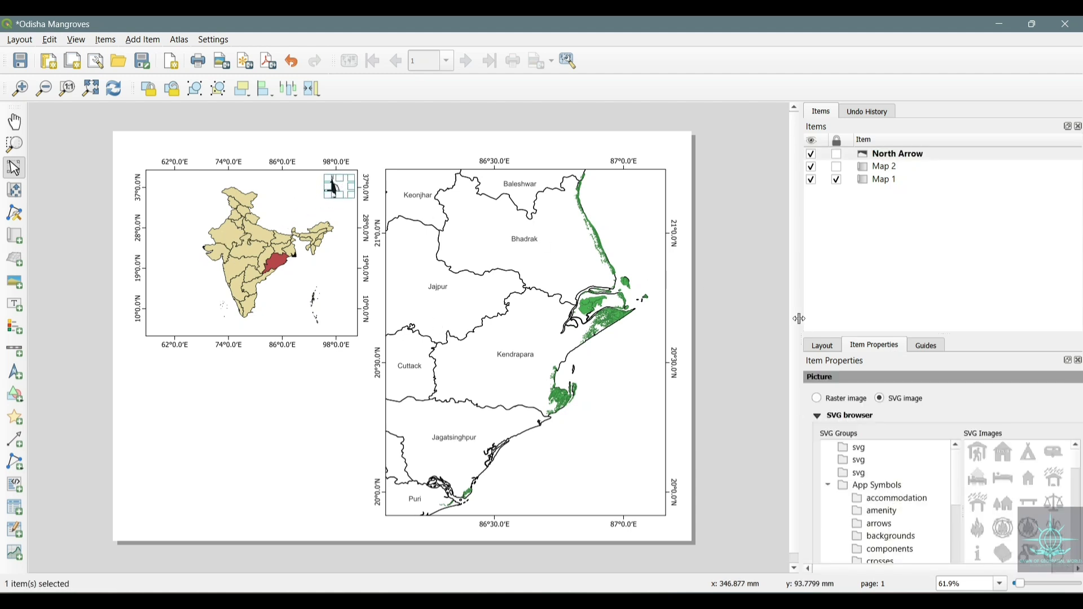
left_click(761, 314)
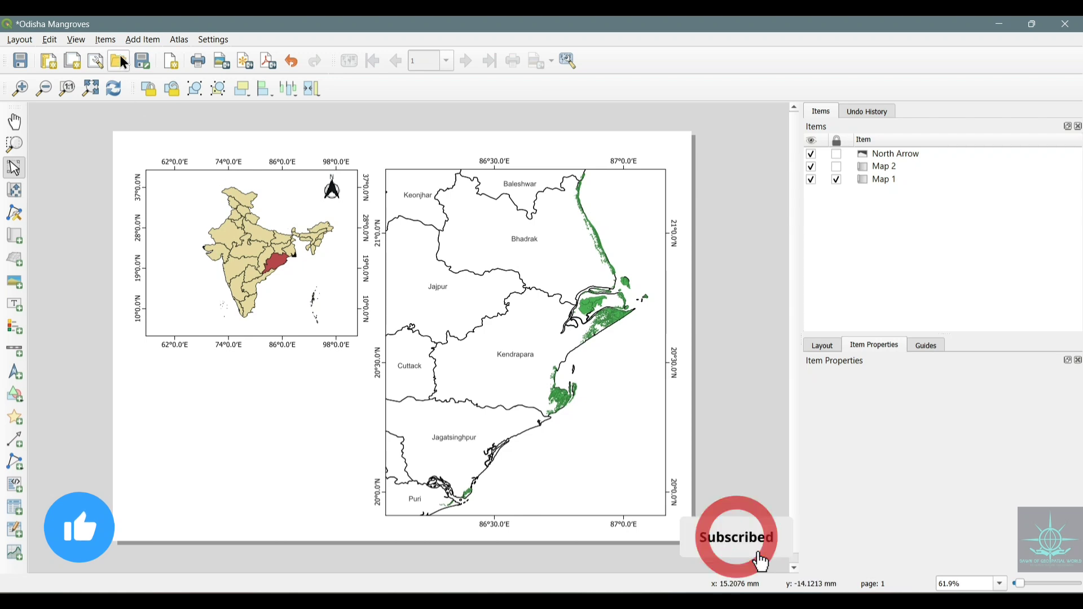
Add a scale bar in kilometers for Map 2 and position it in the map's lower-left corner
left_click(133, 40)
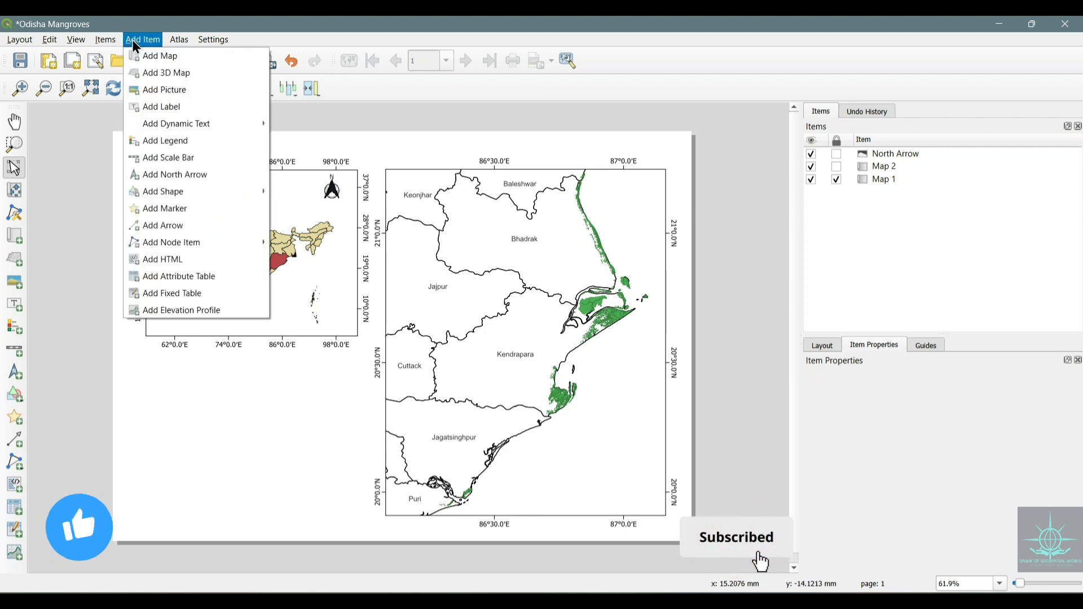
left_click(161, 158)
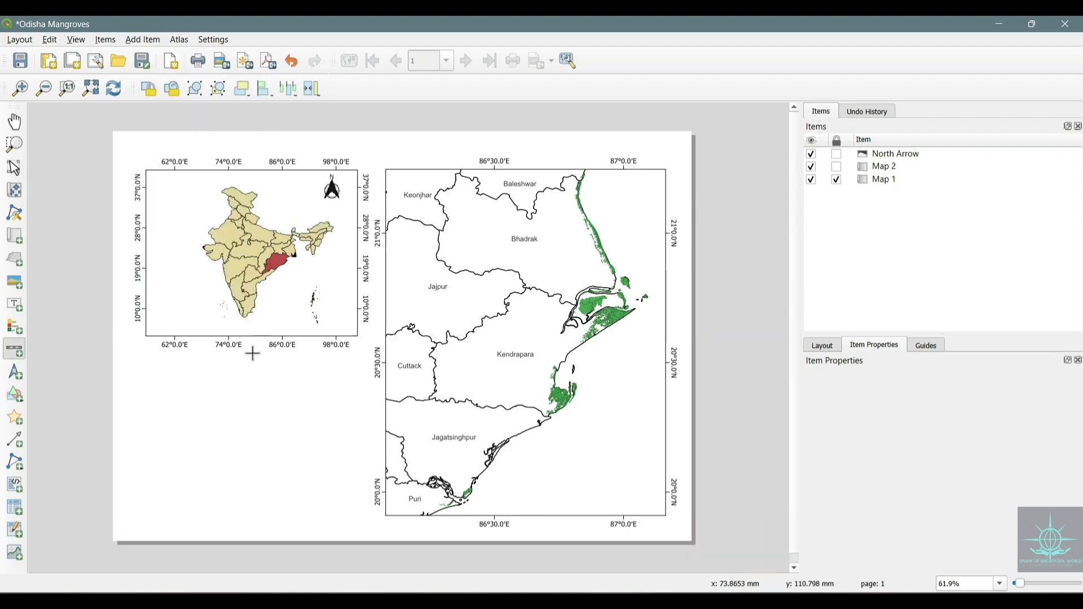
mouse_move(159, 318)
left_mouse_down()
mouse_move(228, 335)
mouse_move(185, 317)
left_mouse_up()
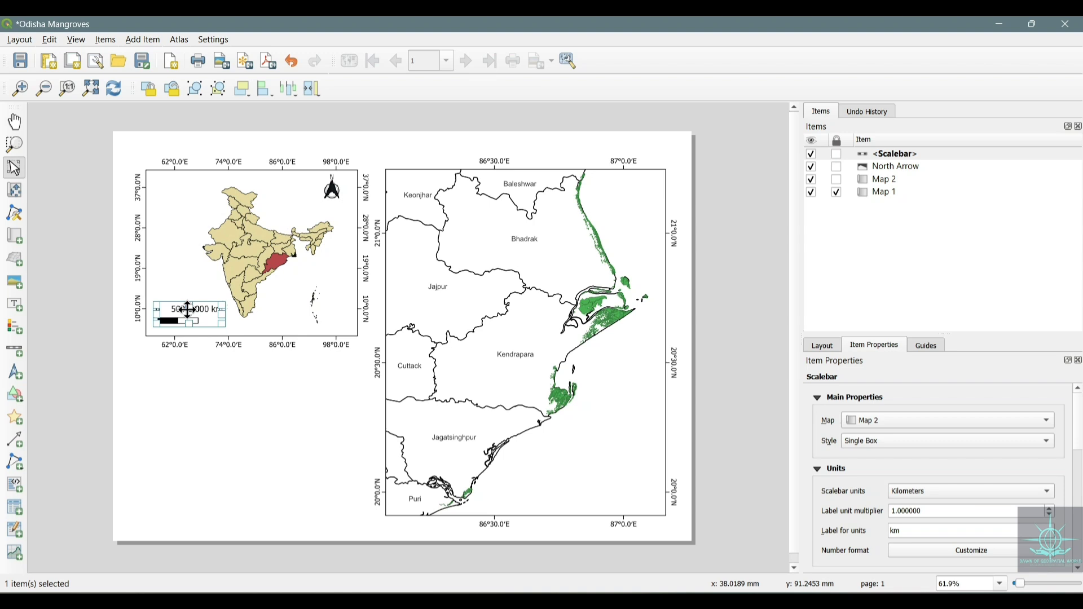
left_click_drag(188, 310, 188, 314)
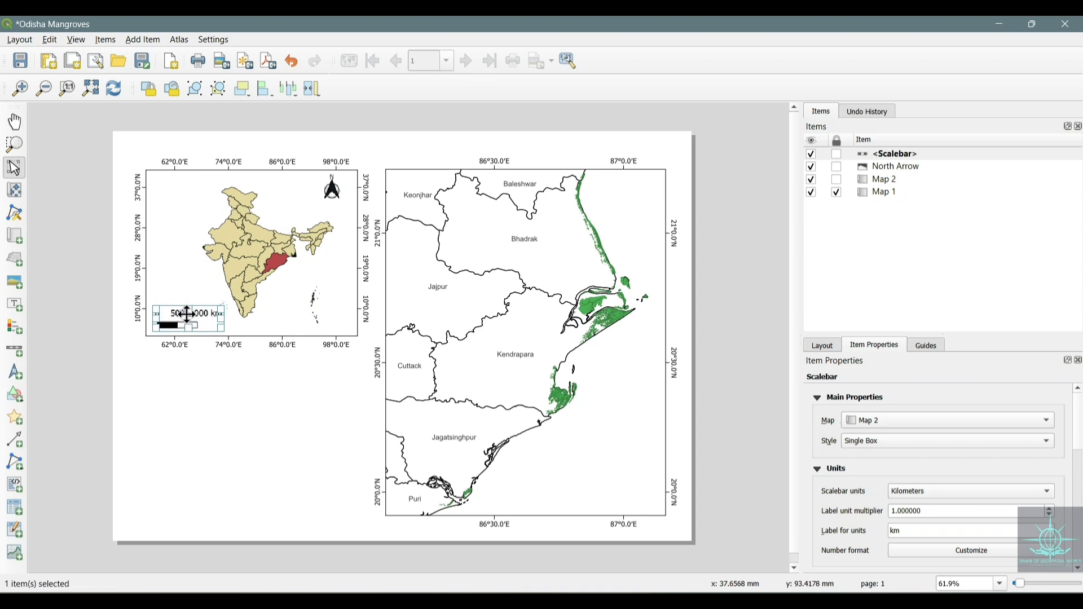
left_click(69, 357)
Lock the layers shown in Map 2 and lock the Map 2 item in the layout
left_click(249, 254)
scroll(855, 520, "down", 3)
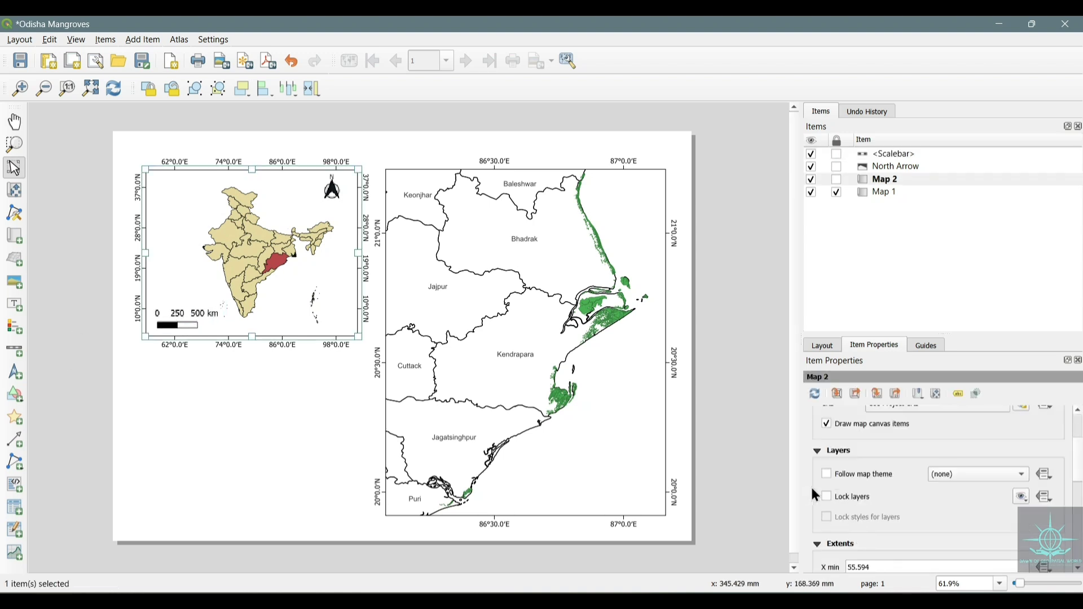
left_click(826, 496)
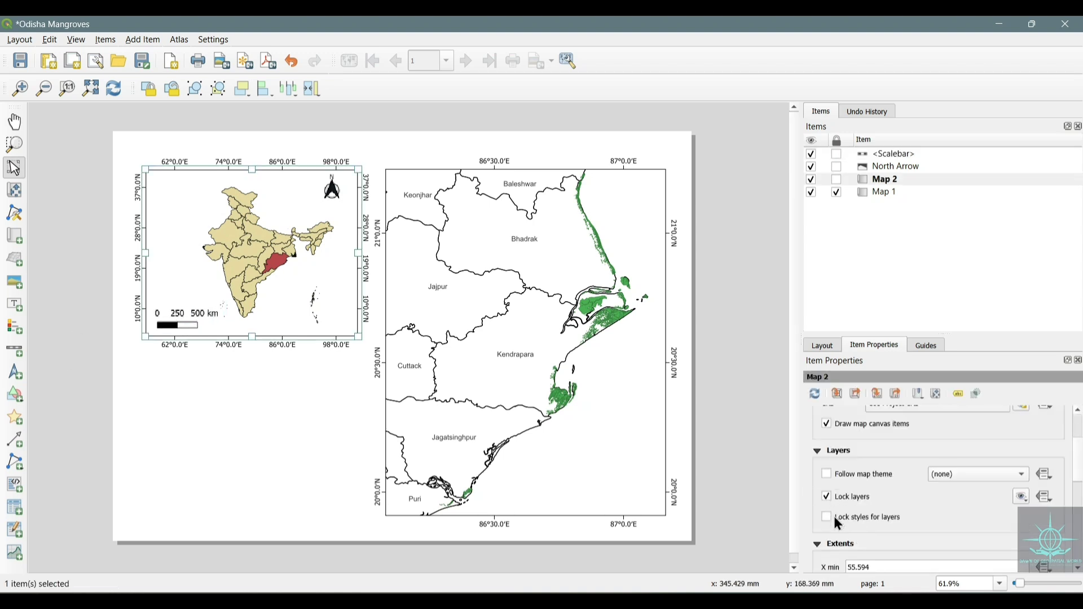
left_click(837, 180)
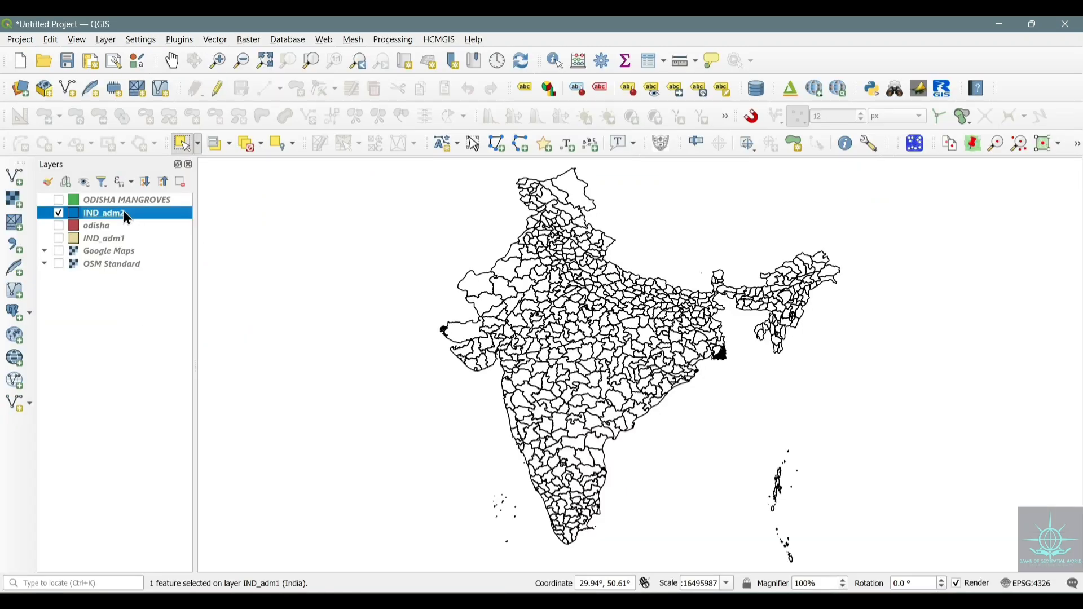
Select the Odisha districts in the IND_adm2 attribute table with the expression "NAME_1" = 'Orissa'
right_click(123, 211)
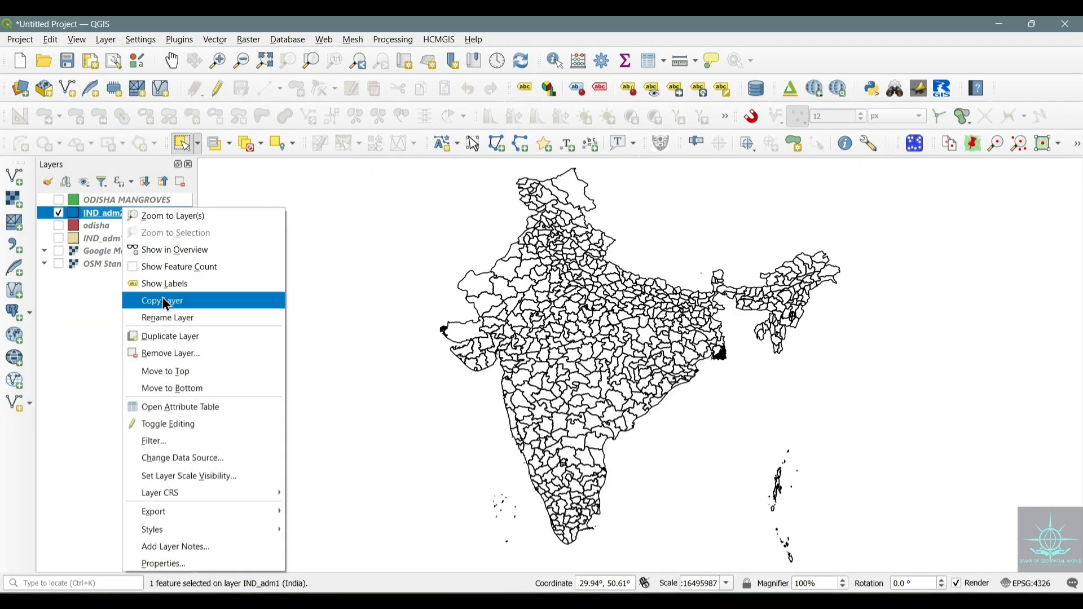
left_click(175, 406)
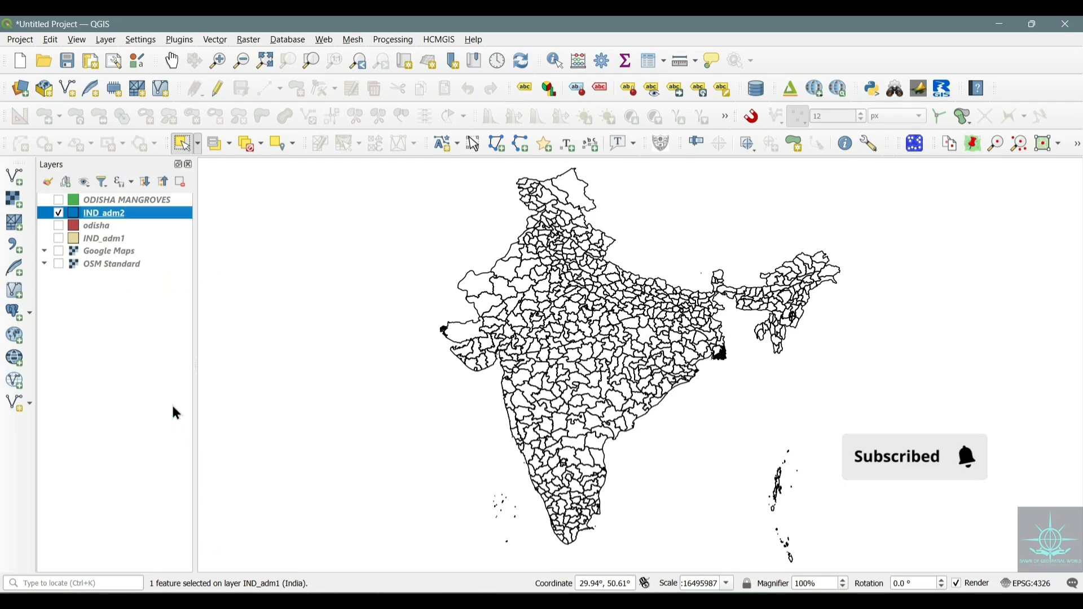
left_click(180, 43)
left_click(617, 342)
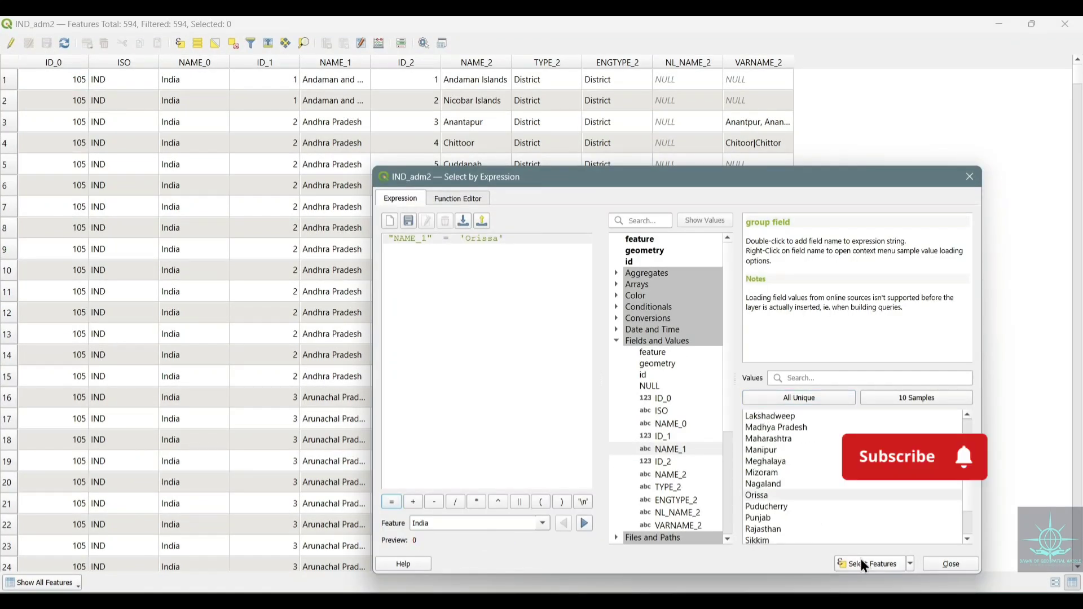
left_click(869, 564)
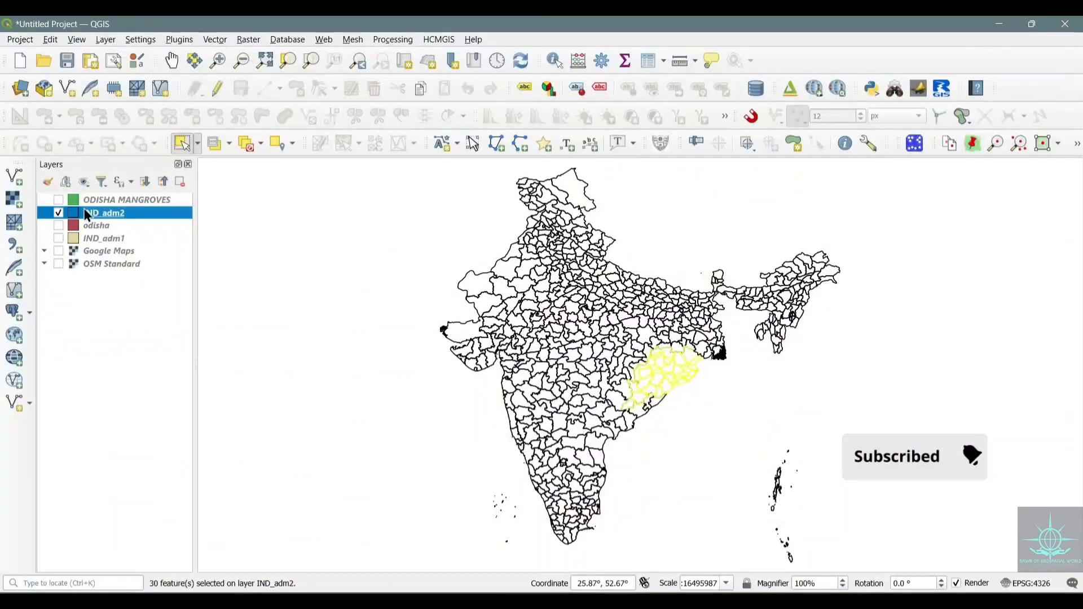
Style the IND_adm2 layer with the topo building fill symbol recolored to pale beige
double_click(87, 216)
scroll(507, 337, "down", 5)
left_click(430, 339)
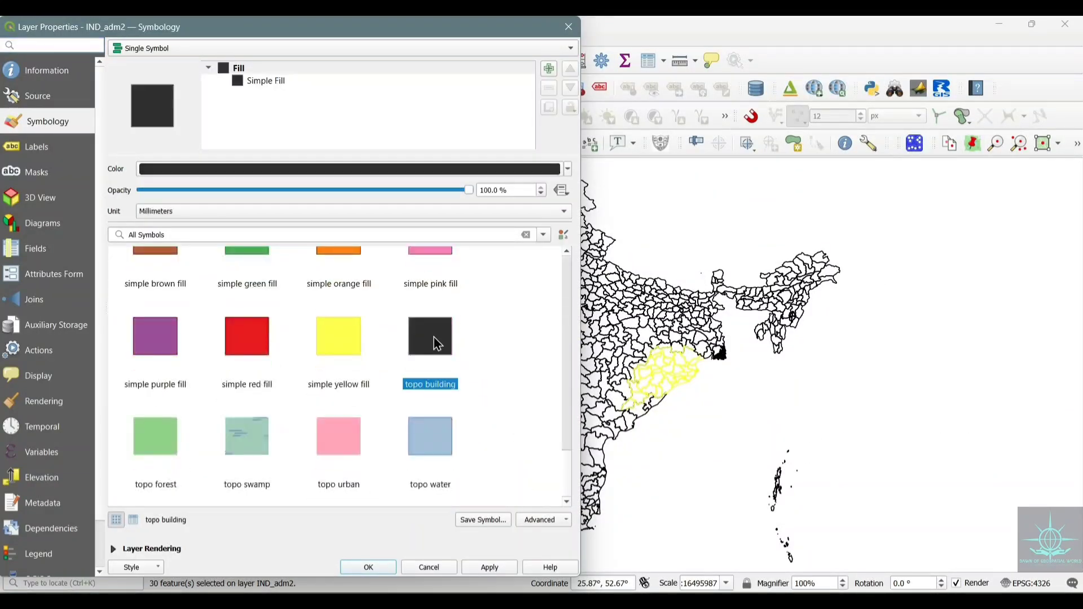
left_click(490, 567)
left_click(567, 169)
left_click(264, 368)
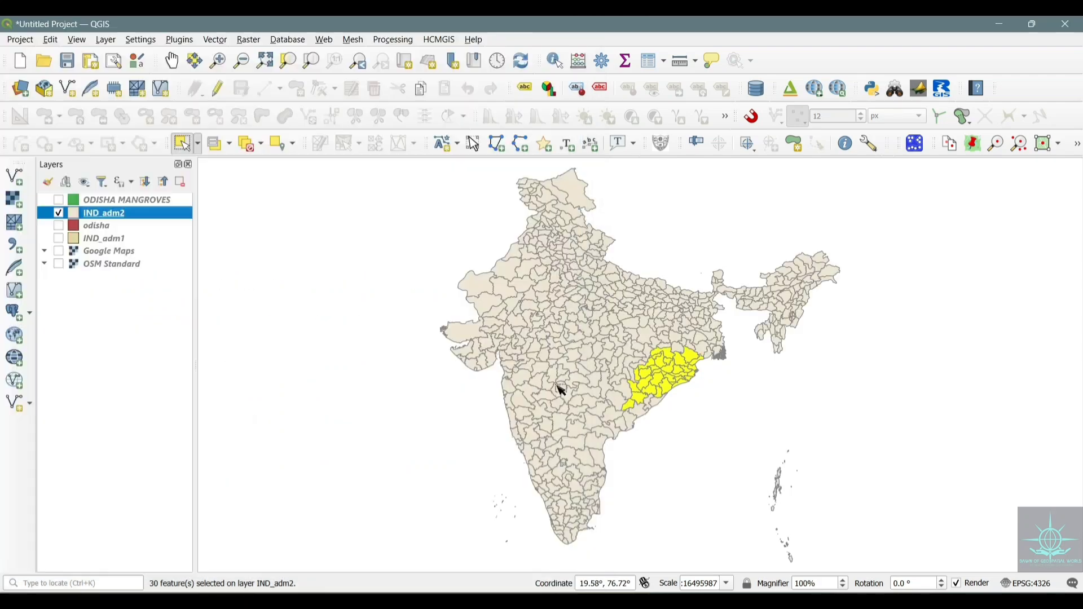
Export the selected IND_adm2 features to an ESRI Shapefile named odisha district and add it to the map
right_click(130, 212)
mouse_move(165, 511)
left_click(339, 527)
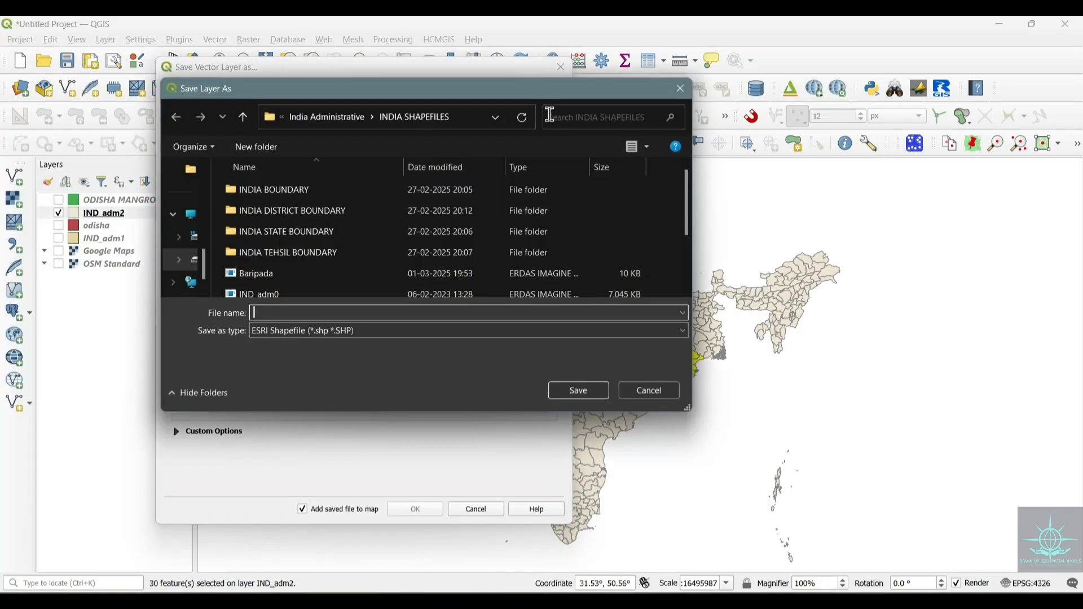
type("odisha district")
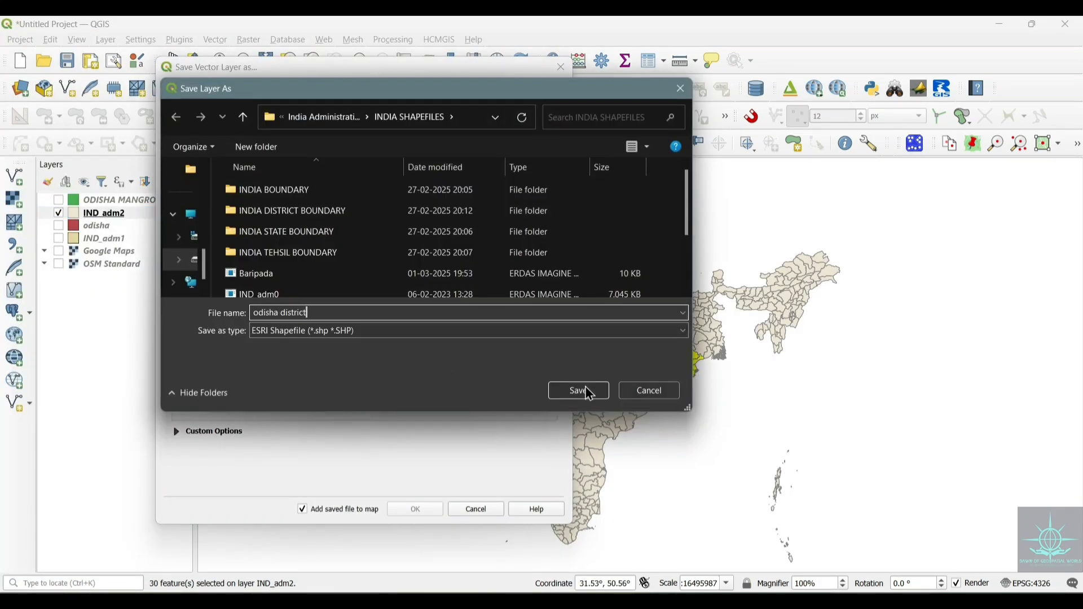
left_click(580, 391)
left_click(415, 509)
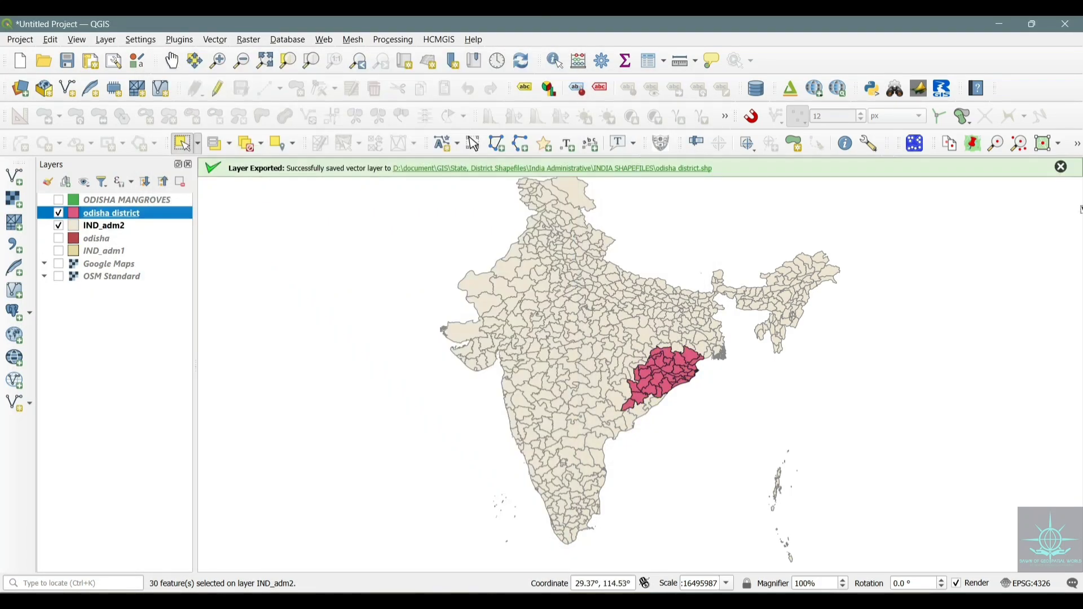
Set the odisha district layer's fill color to a muted pink
double_click(85, 212)
left_click(568, 169)
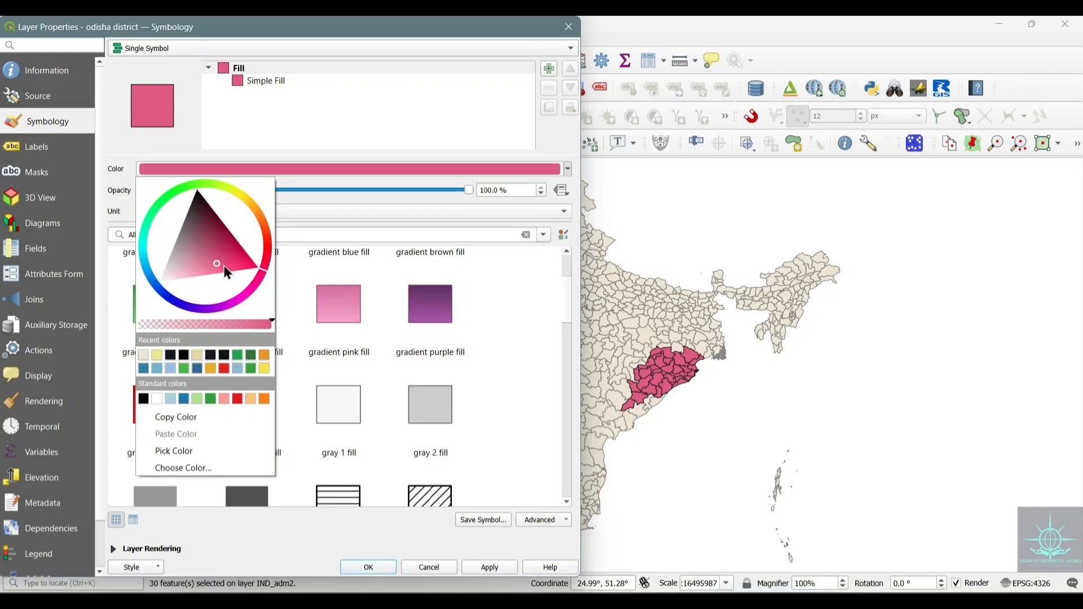
left_click(223, 265)
left_click(497, 567)
left_click(567, 169)
left_click(197, 259)
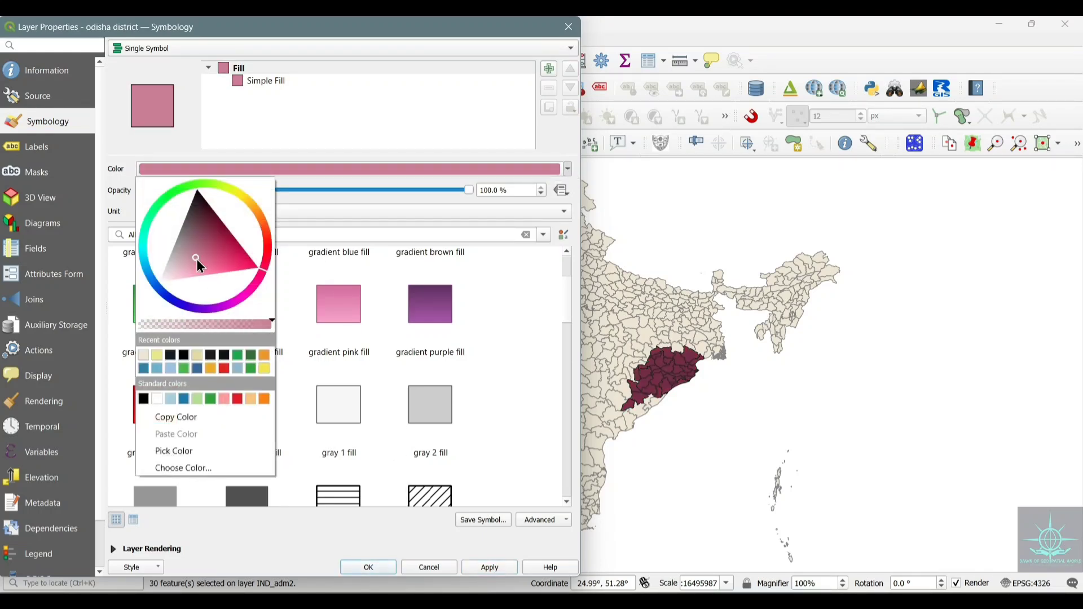
left_click(490, 567)
left_click(368, 567)
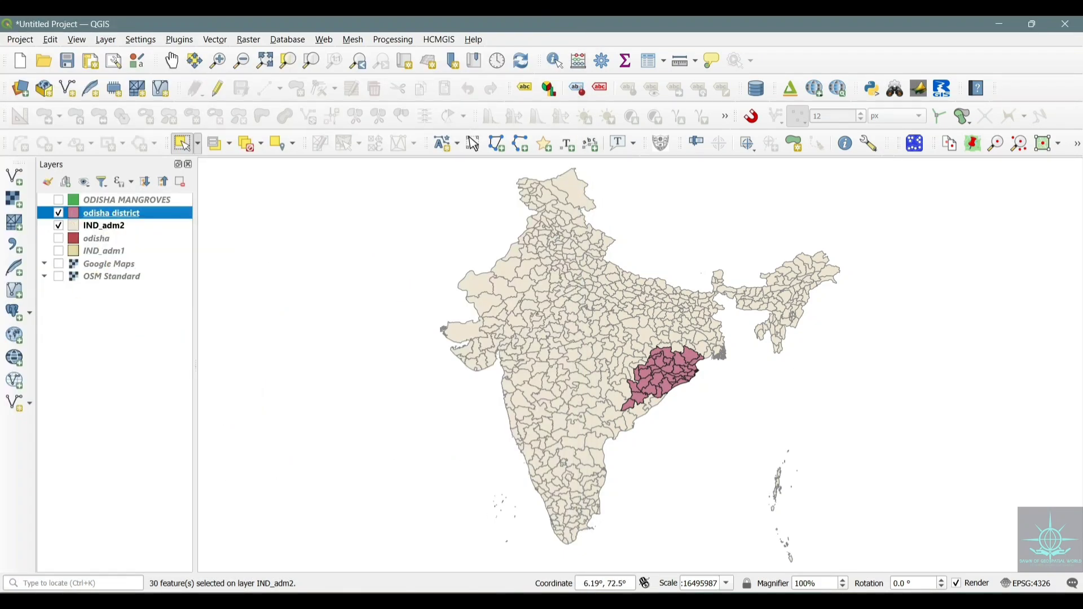
Zoom to the odisha district layer with IND_adm2 hidden and ODISHA MANGROVES shown
right_click(103, 215)
left_click(120, 226)
left_click(59, 226)
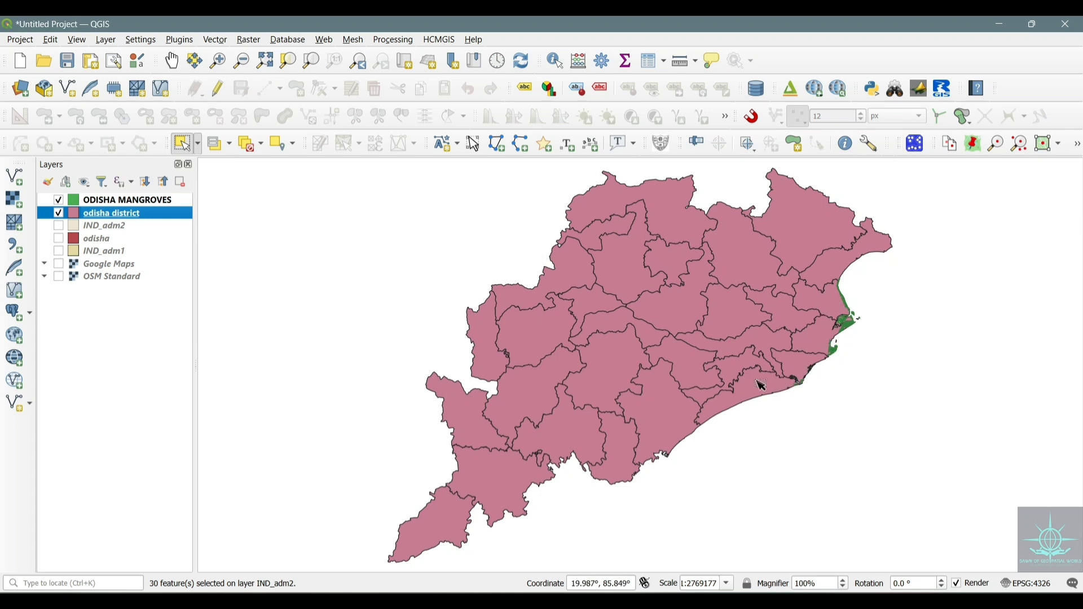
Select the four adjoining coastal districts along the mangroves in the odisha district layer
left_click(790, 388)
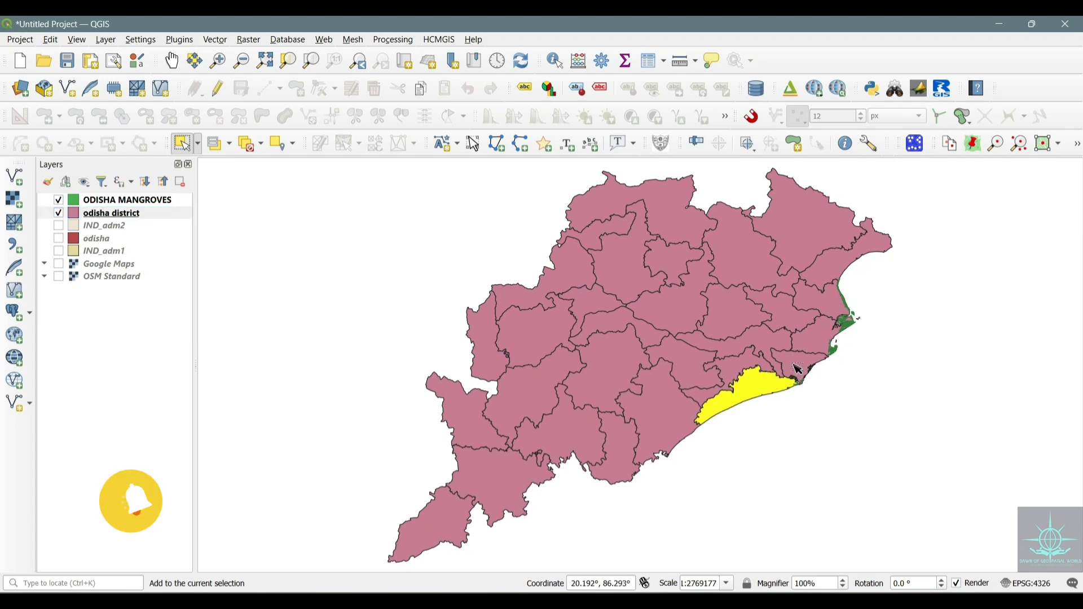
left_click(798, 371, "shift")
left_click(834, 325, "shift")
left_click(833, 309, "shift")
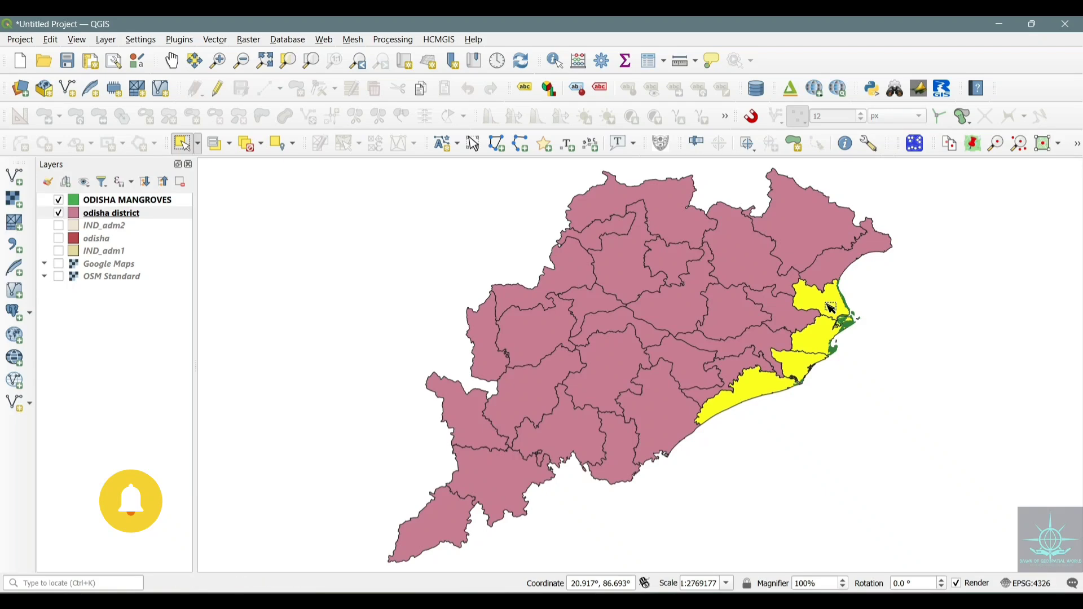
Export the selected coastal districts of odisha district to an ESRI Shapefile named odisha study area and add it to the map
right_click(130, 214)
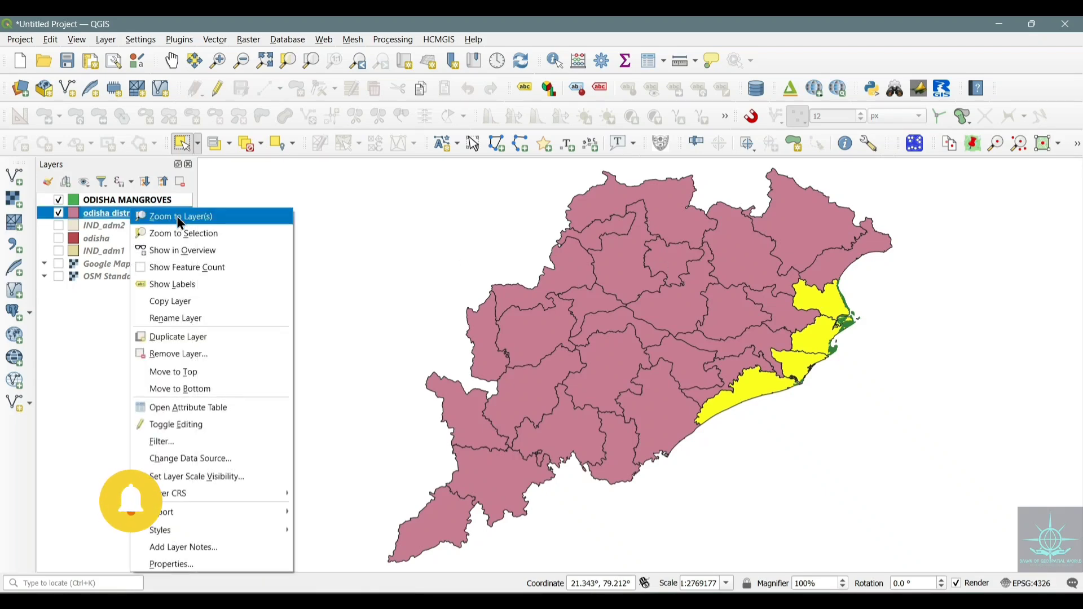
mouse_move(215, 516)
left_click(338, 527)
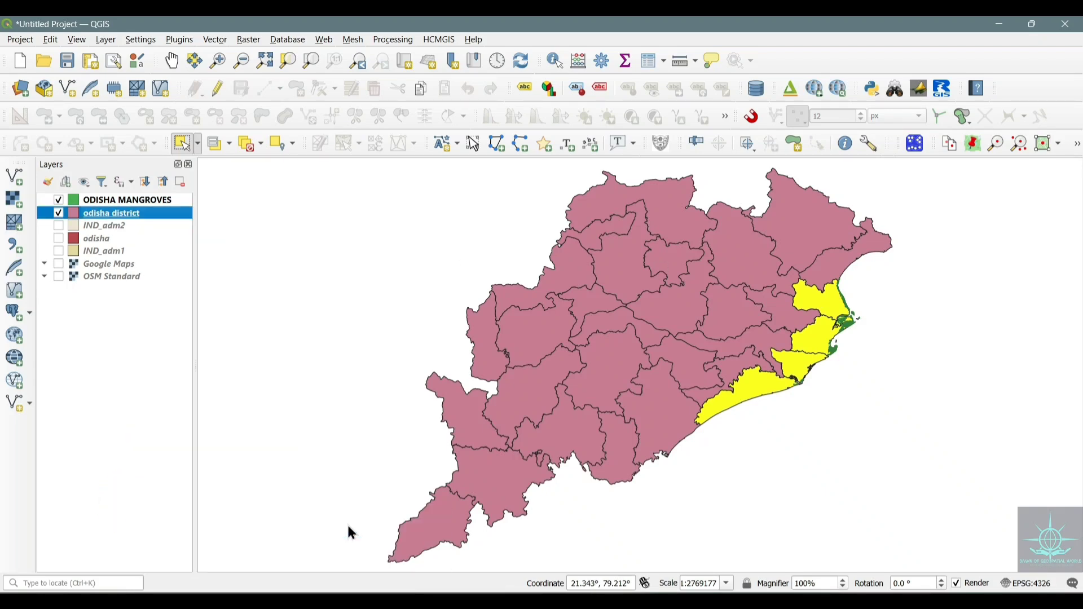
left_click(556, 122)
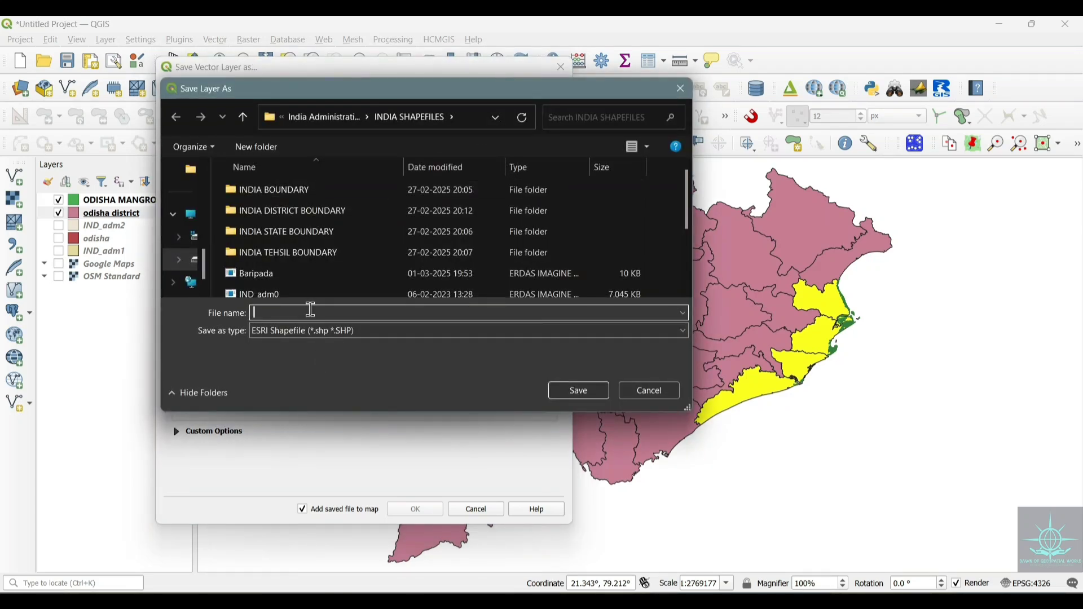
type("odisha ")
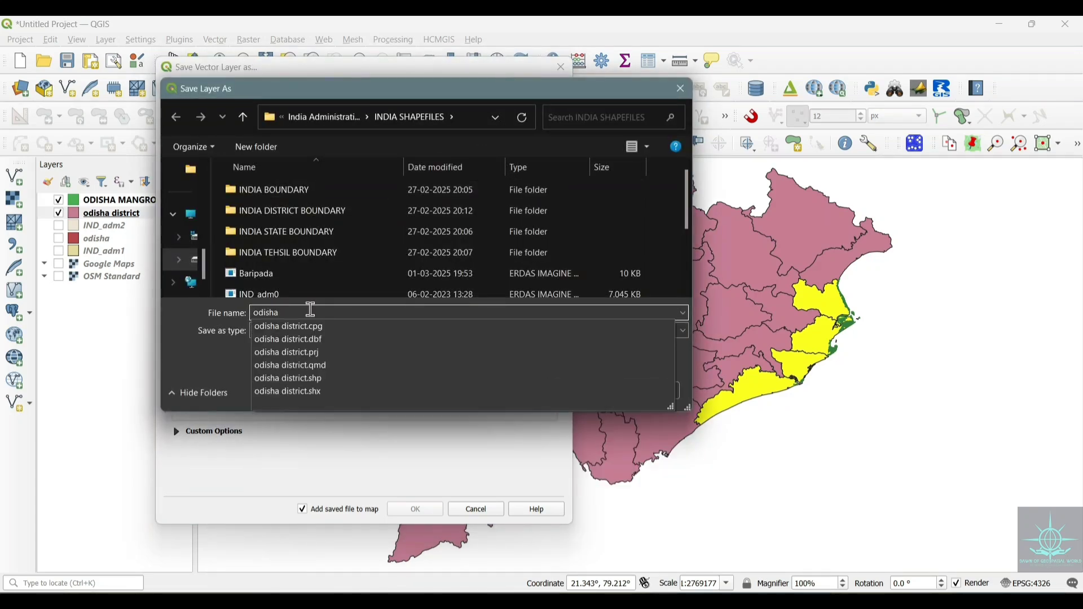
type("study area")
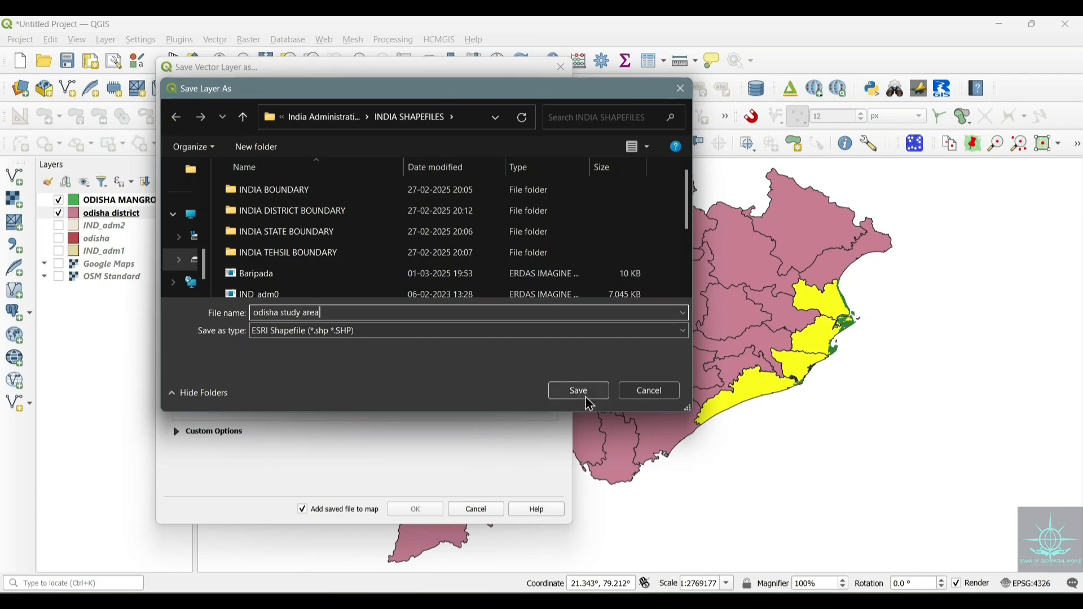
left_click(581, 395)
left_click(414, 510)
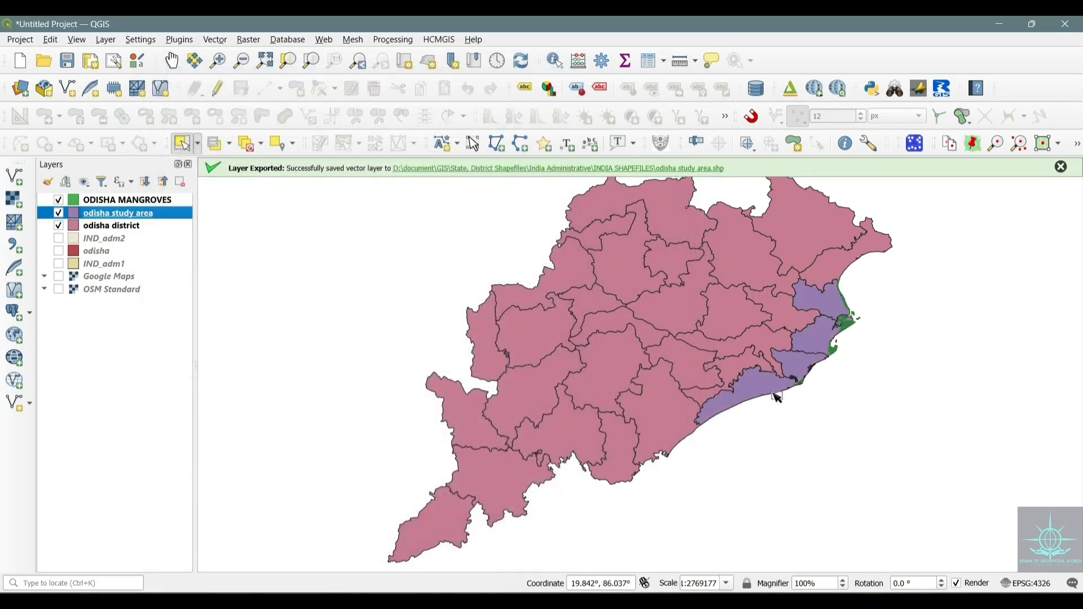
left_click(1063, 168)
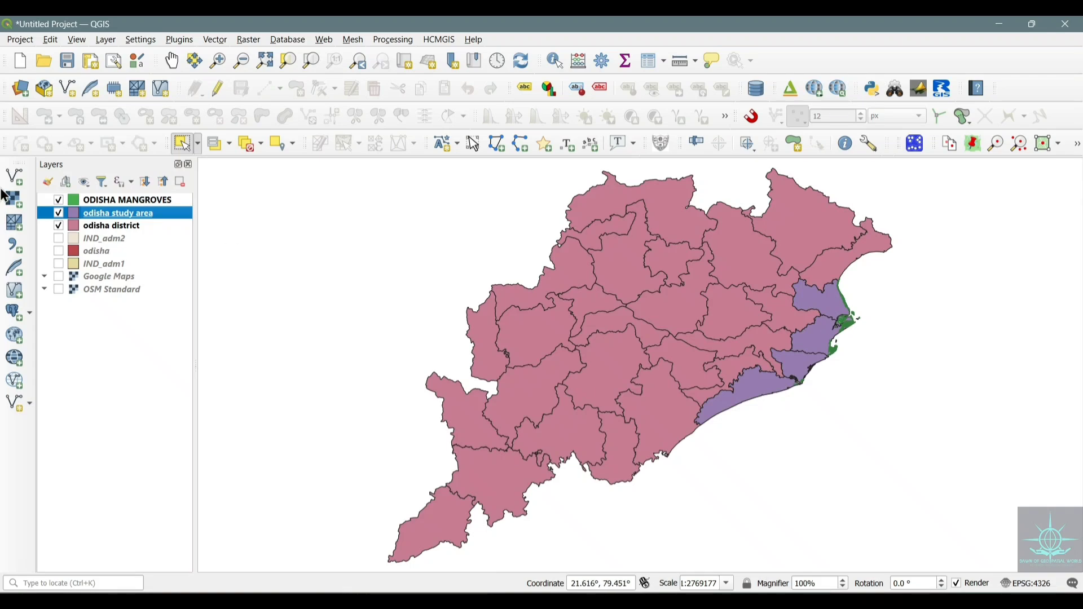
Set the odisha district layer's fill color to pale tan
left_click(80, 228)
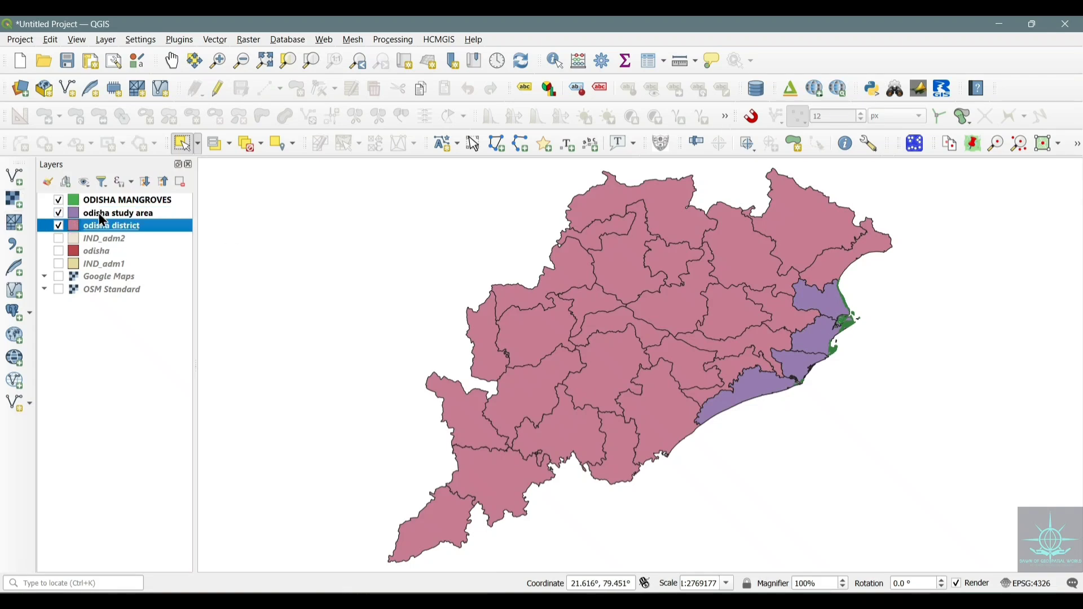
double_click(102, 225)
left_click(568, 169)
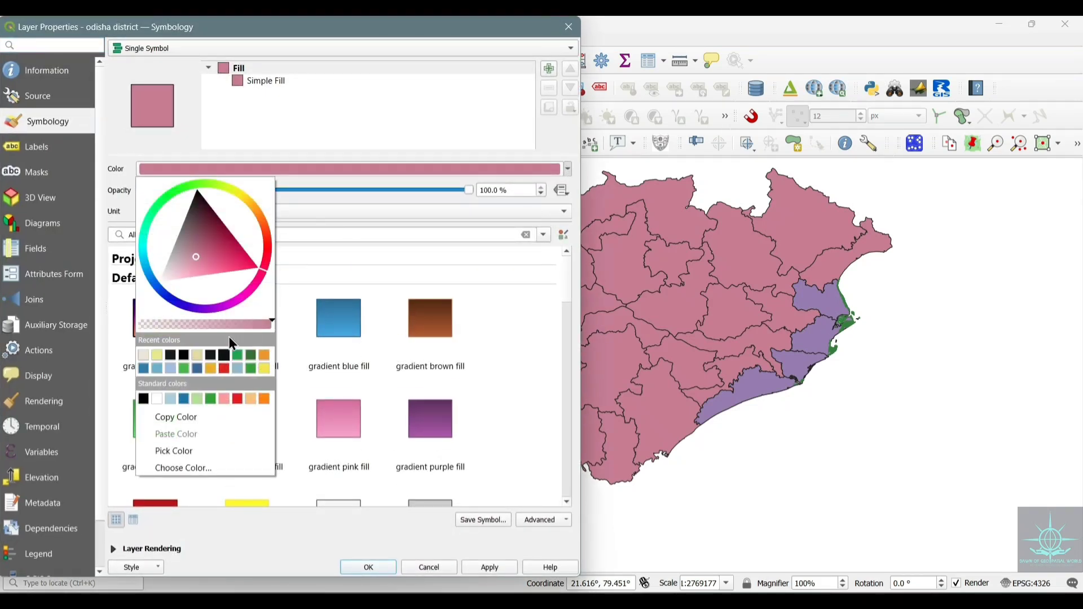
left_click(196, 356)
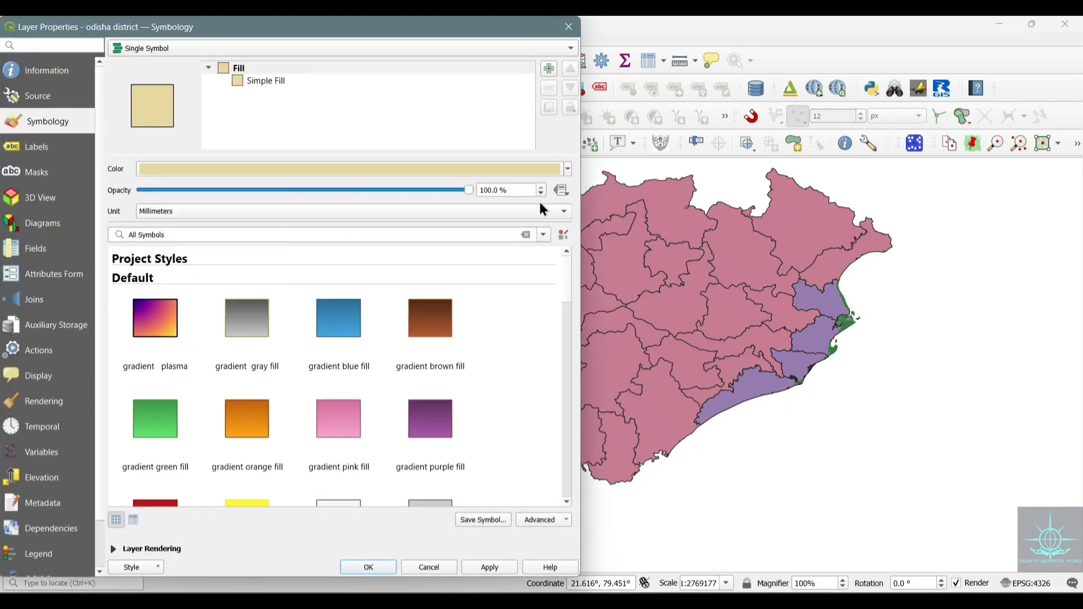
left_click(474, 568)
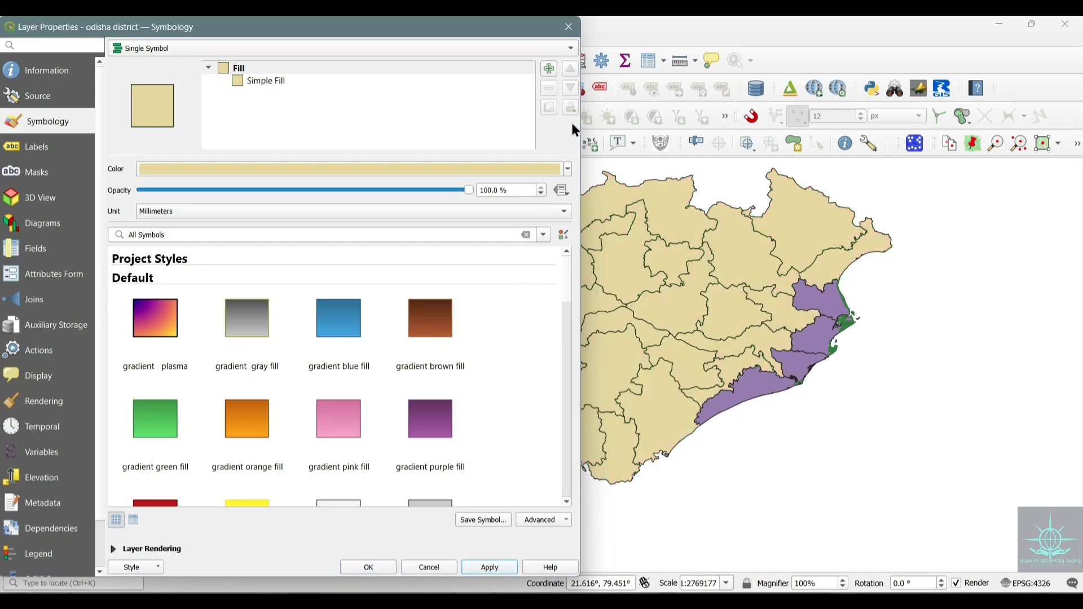
left_click(377, 568)
right_click(115, 214)
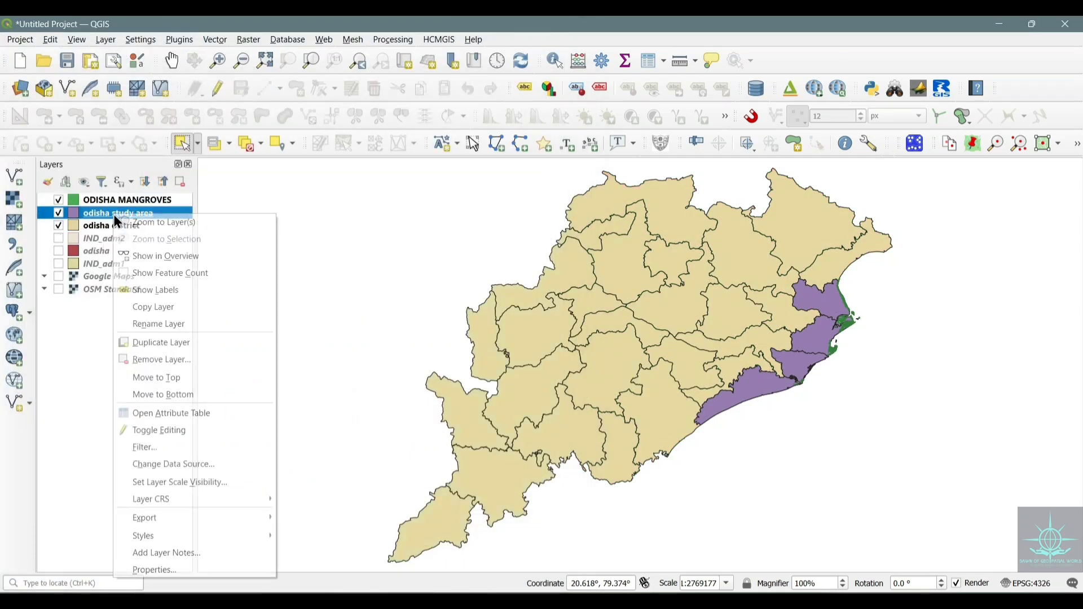
left_click(180, 571)
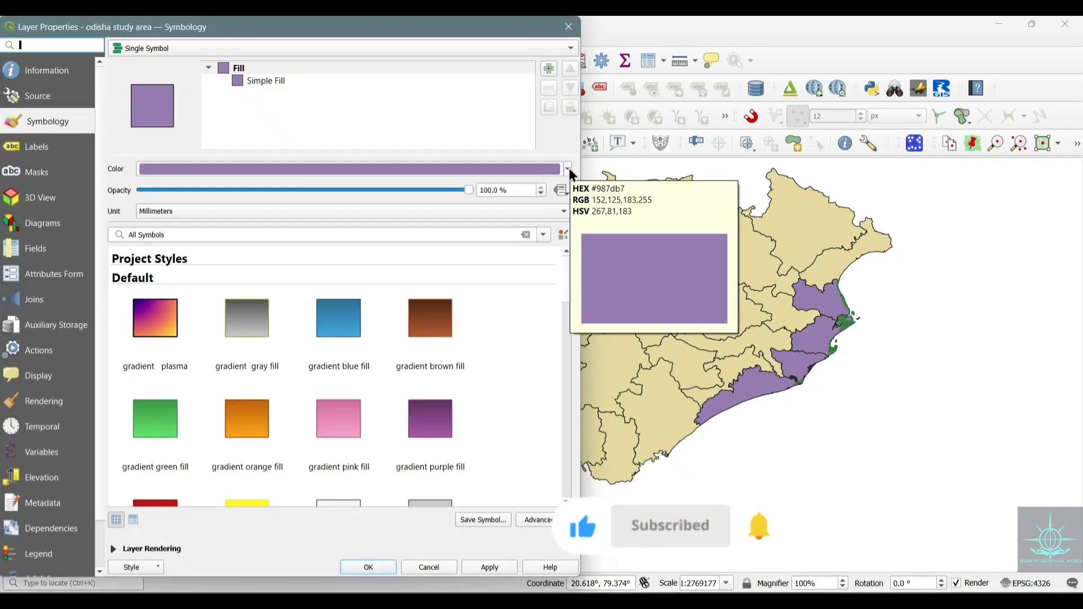
left_click(369, 567)
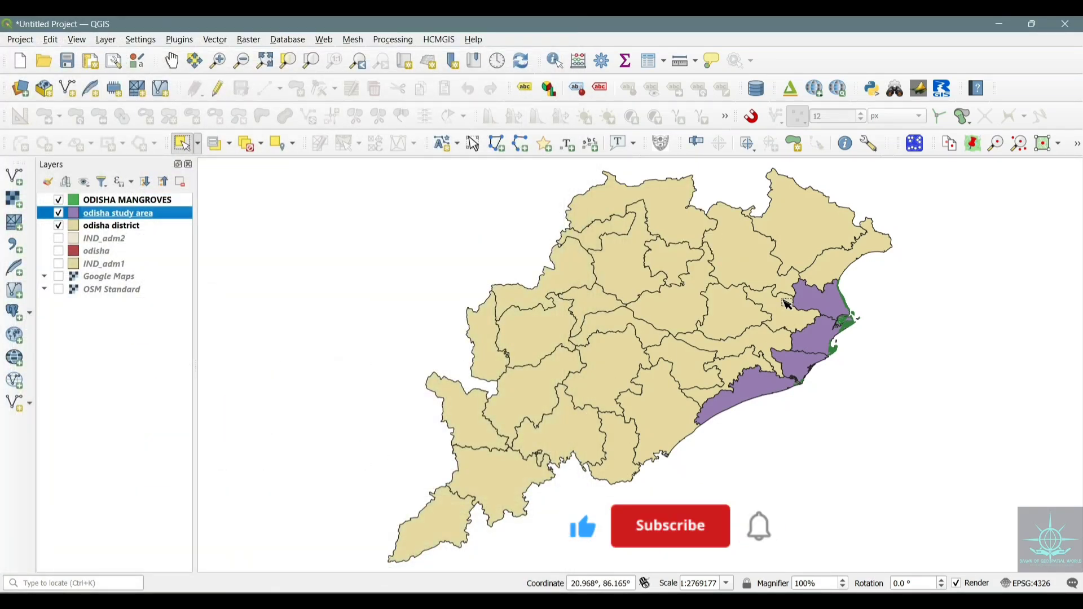
Hide the ODISHA MANGROVES layer and, in the Odisha Mangroves layout, add a district map directly below the India locator map
left_click(58, 201)
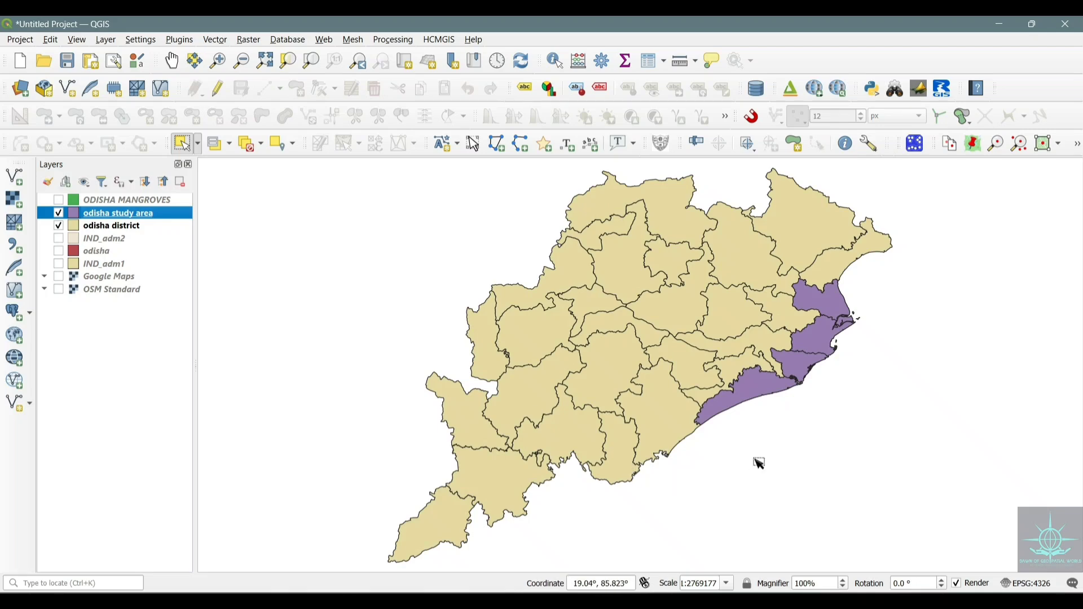
left_click(544, 537)
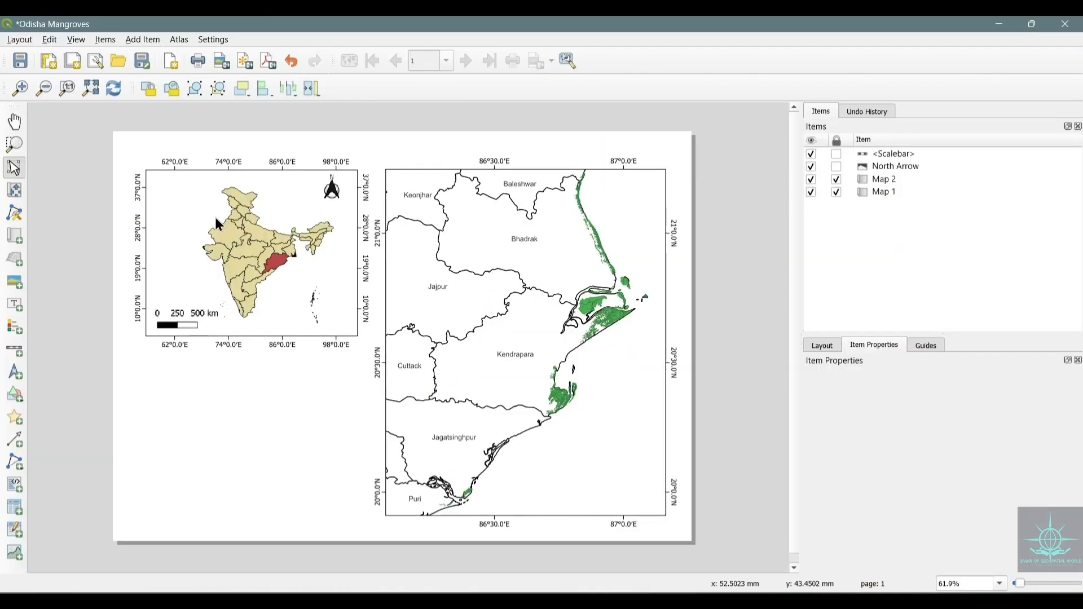
left_click(143, 39)
left_click(151, 54)
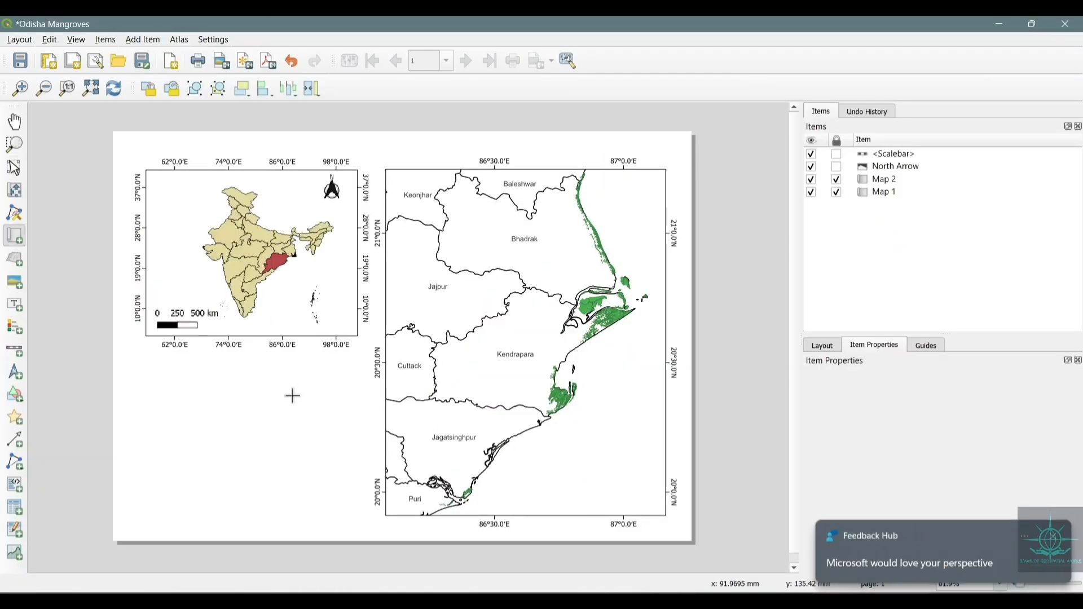
left_click_drag(147, 366, 357, 517)
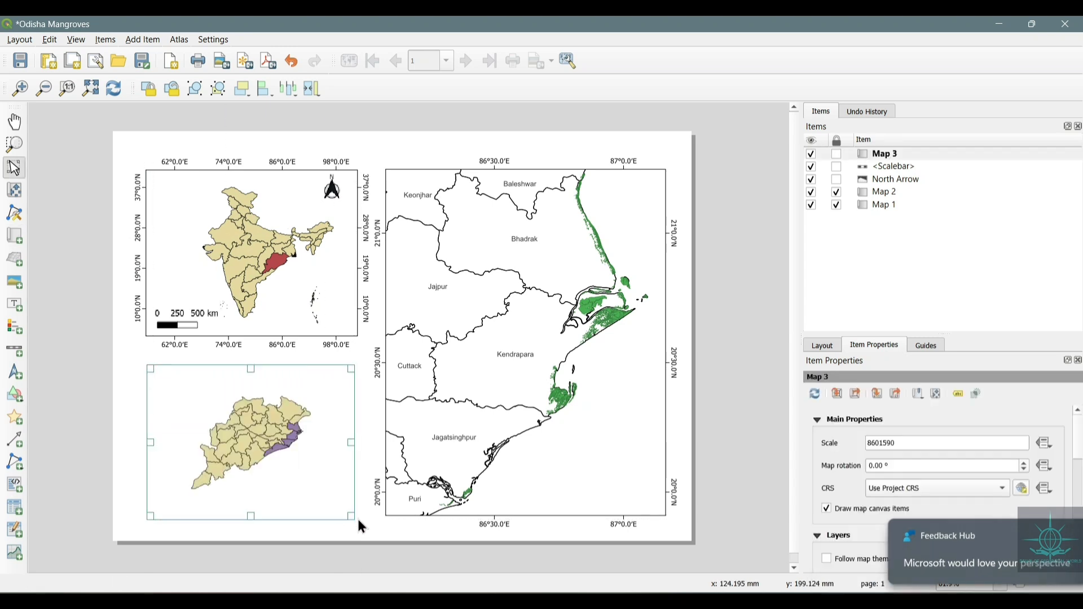
left_click_drag(251, 520, 251, 515)
Adjust the new district map's scale so Odisha fills more of it, and give the map a frame
left_click(876, 444)
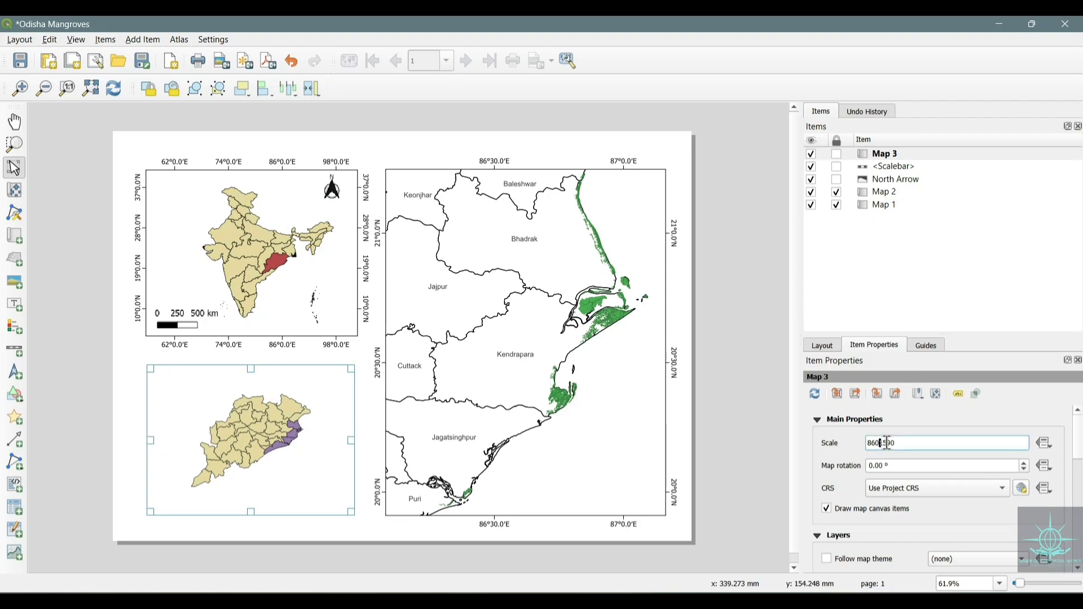
key("BackSpace")
key("BackSpace")
type("75")
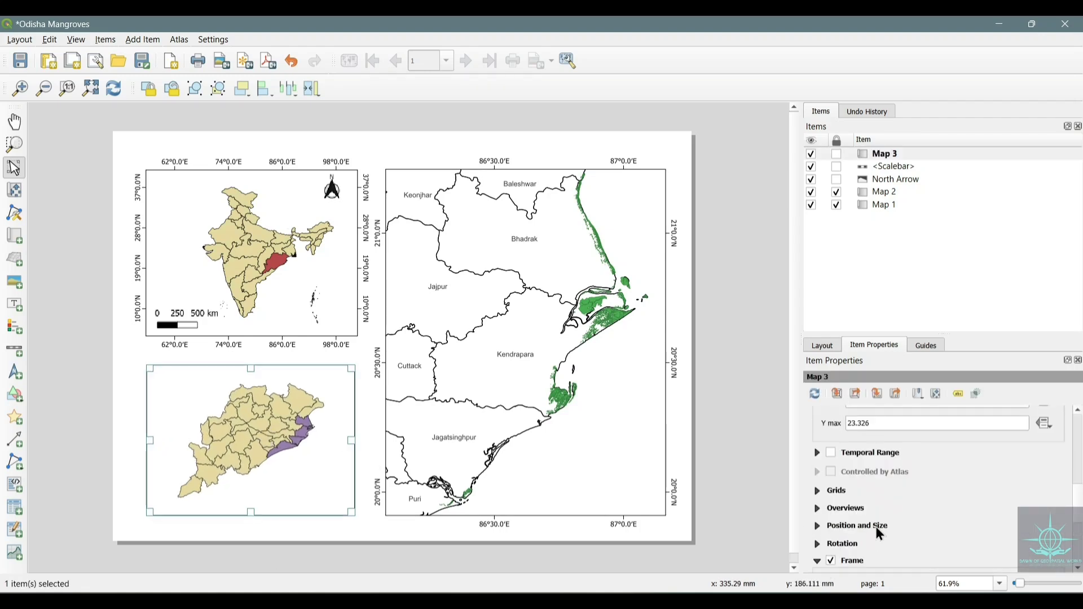
Add a grid to the Odisha district map, using frame and annotations only and the project CRS EPSG:4326 - WGS 84
left_click(836, 494)
left_click(849, 451)
left_click(938, 540)
left_click(968, 389)
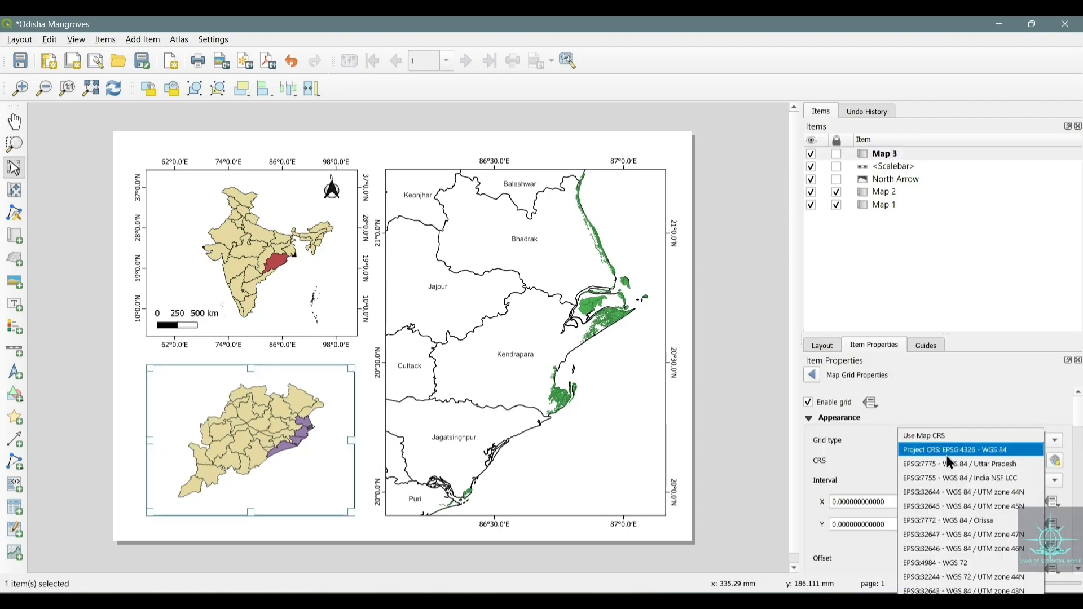
left_click(947, 448)
Enable degree-minute coordinate labels on the district map's grid, with the left and right labels running vertical ascending
scroll(840, 508, "down", 10)
left_click(822, 483)
left_click(979, 507)
left_click(946, 550)
scroll(931, 452, "down", 3)
left_click(931, 415)
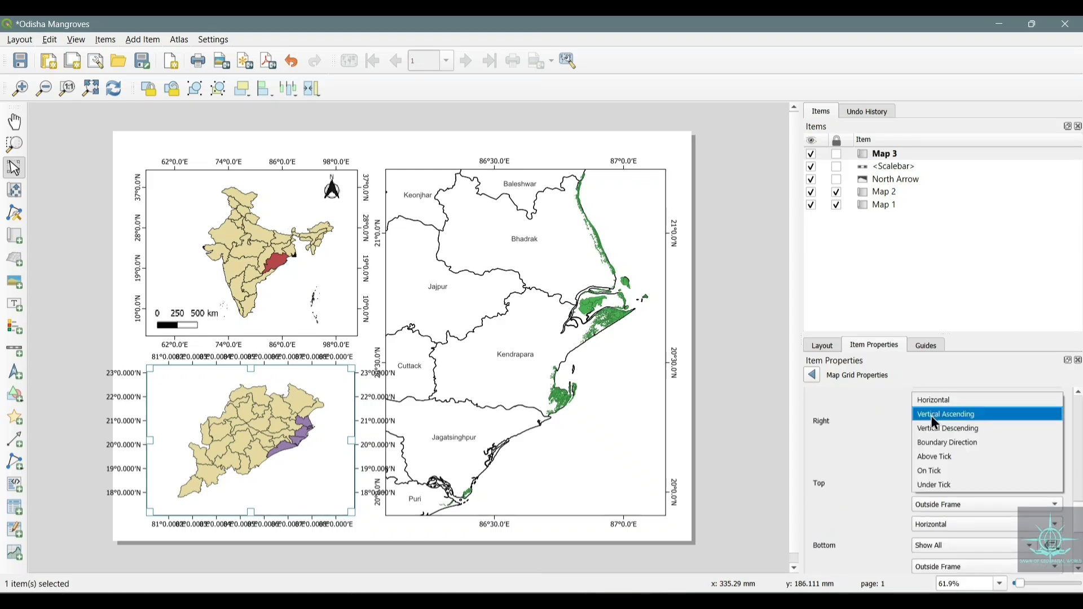
left_click(931, 415)
scroll(932, 451, "down", 3)
Set the district map grid's X and Y intervals to 3 map units and its X offset to 6
scroll(895, 449, "up", 3)
scroll(895, 449, "up", 5)
double_click(892, 486)
type("3")
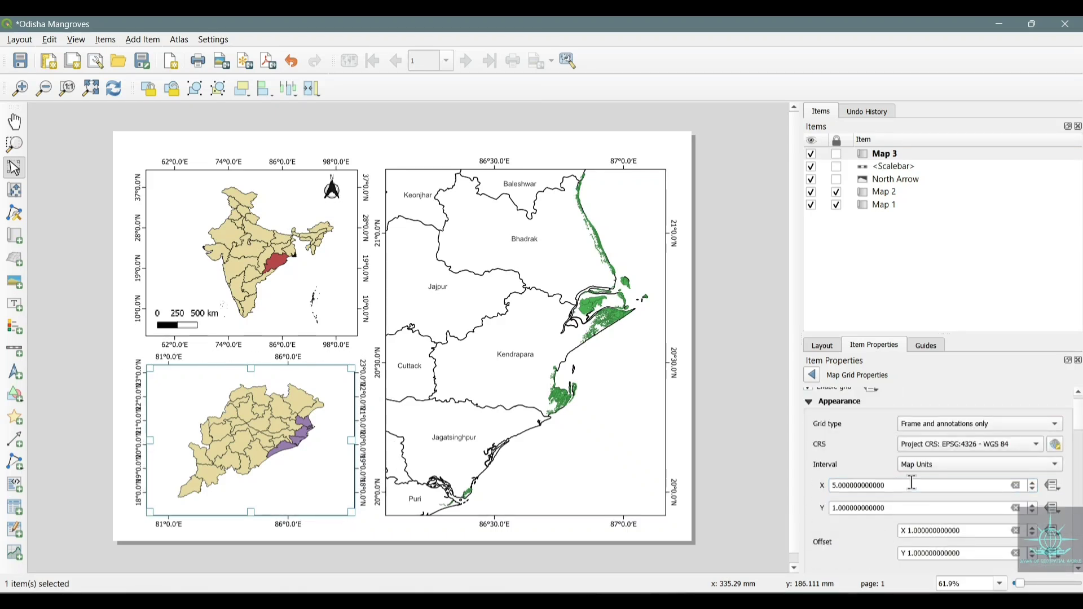
double_click(883, 508)
type("3")
scroll(935, 530, "up", 1)
scroll(935, 530, "up", 4)
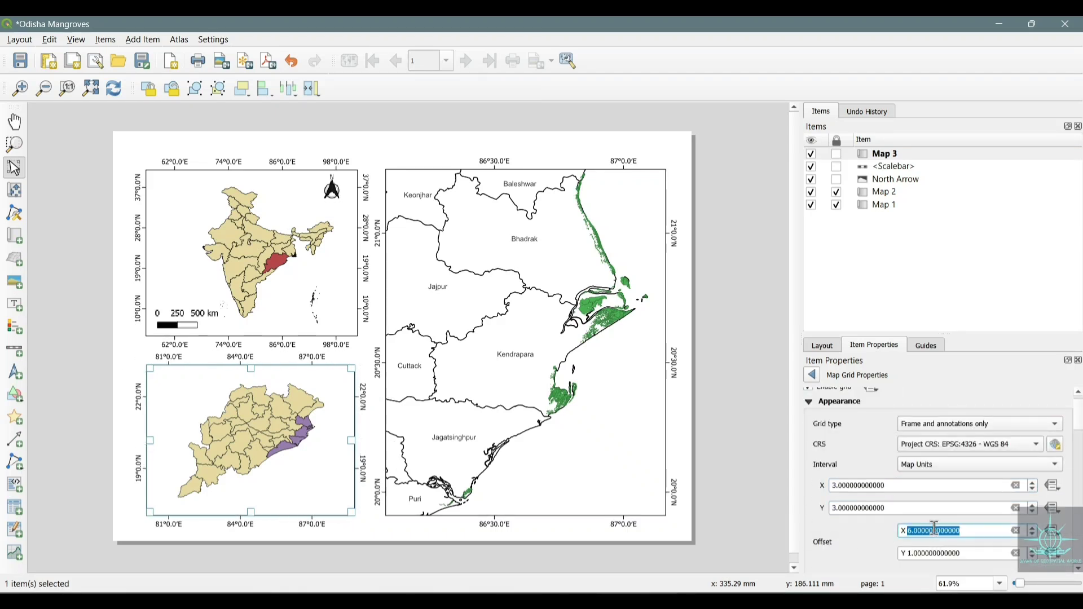
scroll(935, 554, "up", 3)
Add a north arrow in the upper-right corner of the Odisha district map
left_click(142, 39)
left_click(166, 175)
left_click_drag(325, 375, 348, 402)
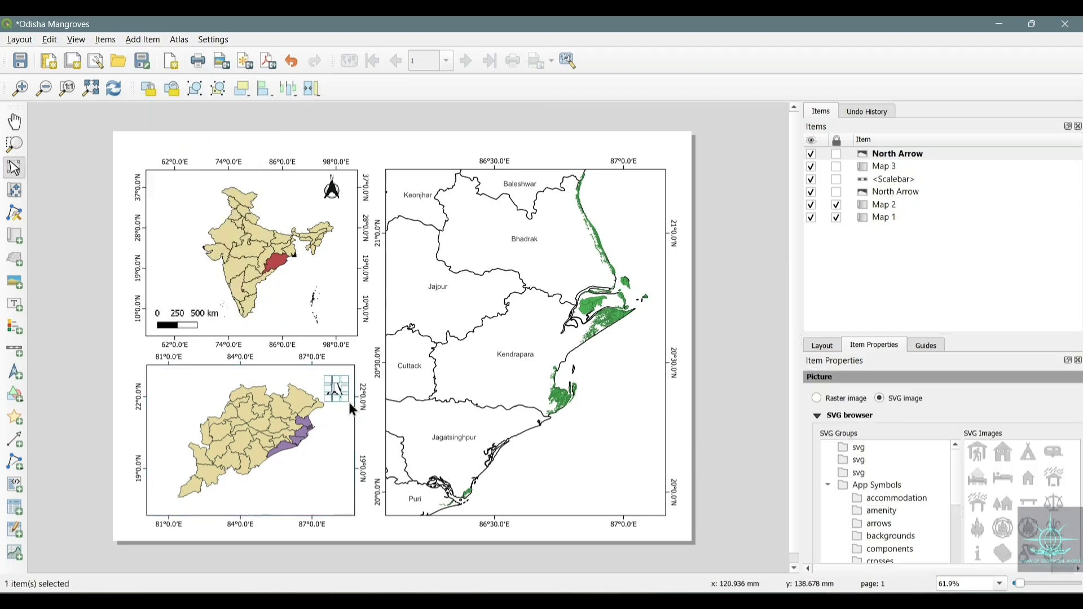
scroll(906, 456, "down", 5)
left_click(946, 463)
left_click(883, 376)
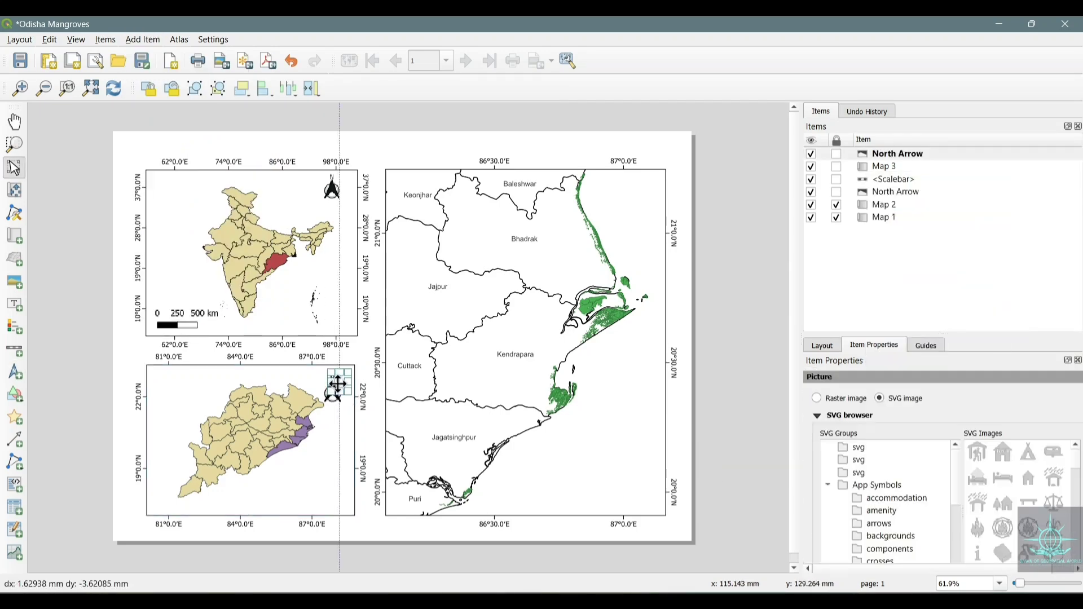
Add a kilometre scale bar for Map 3 in the district map's lower-left corner and adjust the map's placement around it
left_click(143, 39)
left_click(164, 159)
left_click_drag(151, 488, 221, 508)
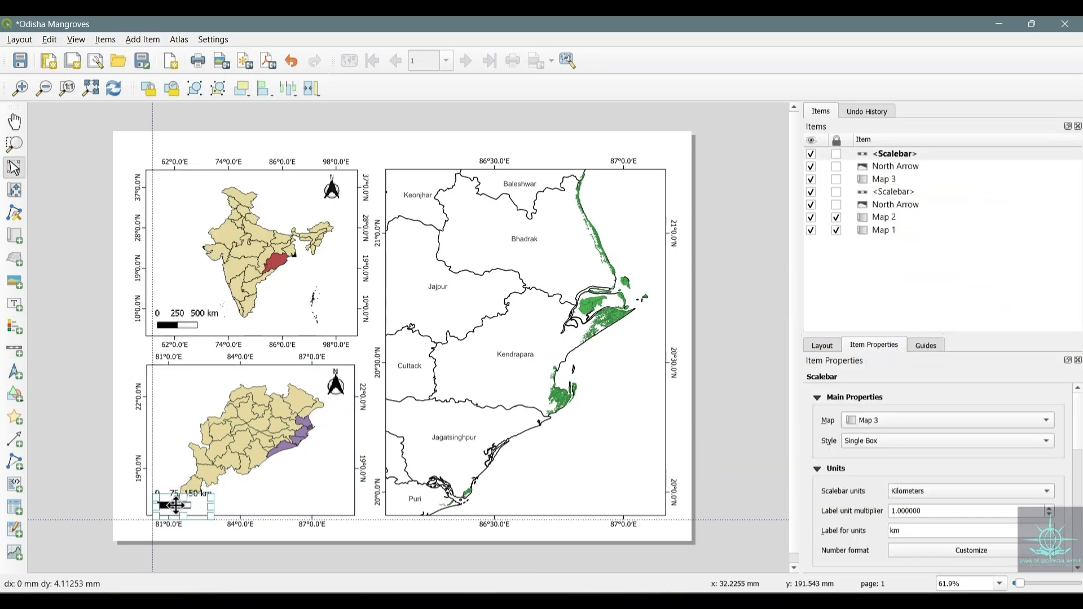
left_click(81, 496)
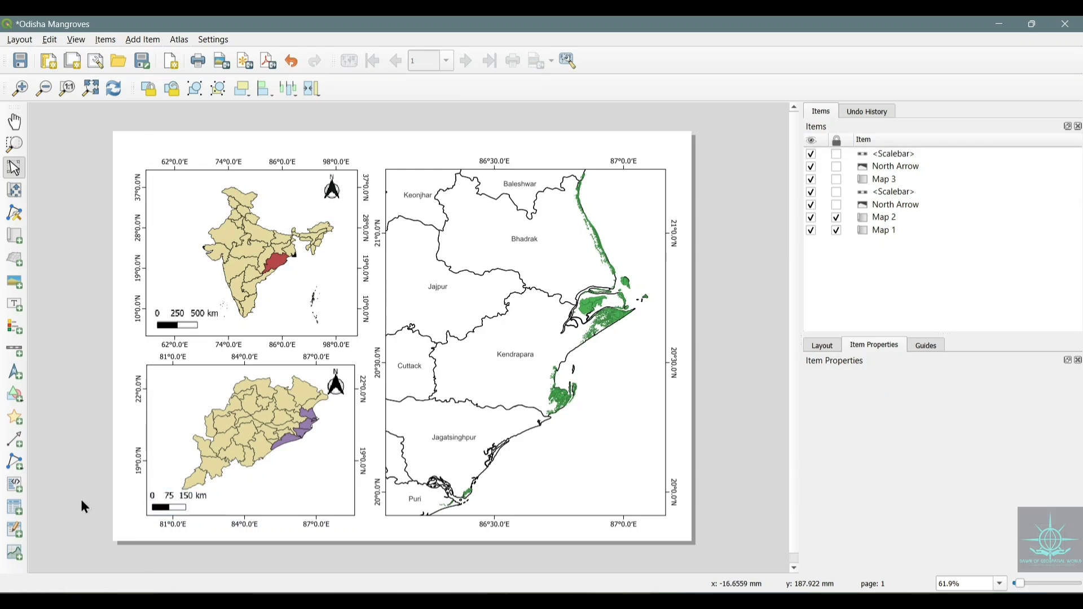
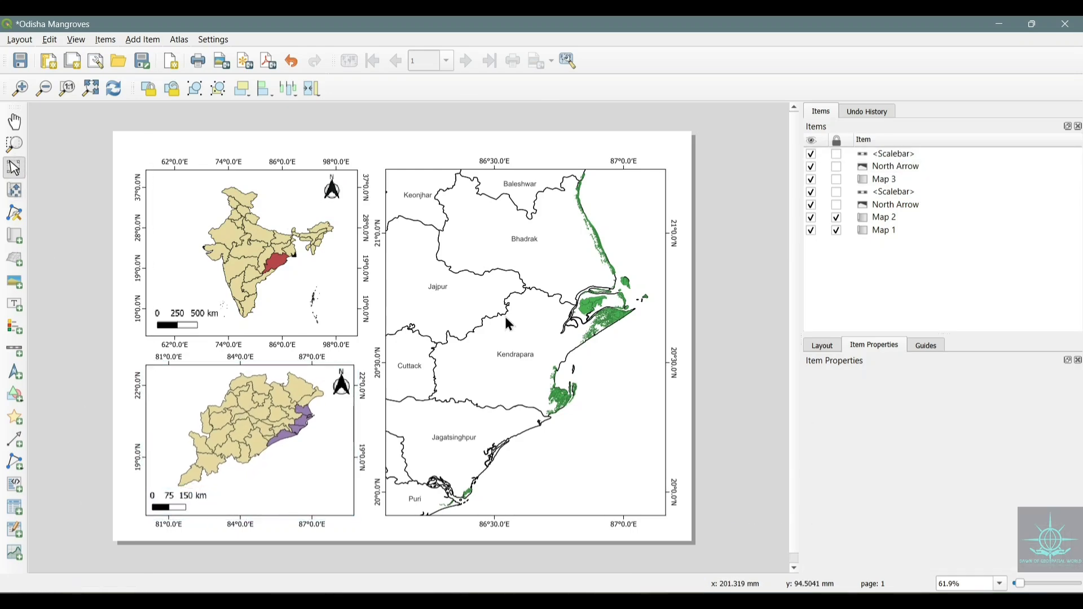
left_click(739, 470)
Draw a rectangle about 289 mm by 198 mm on the page, enclosing all three maps
left_click(148, 40)
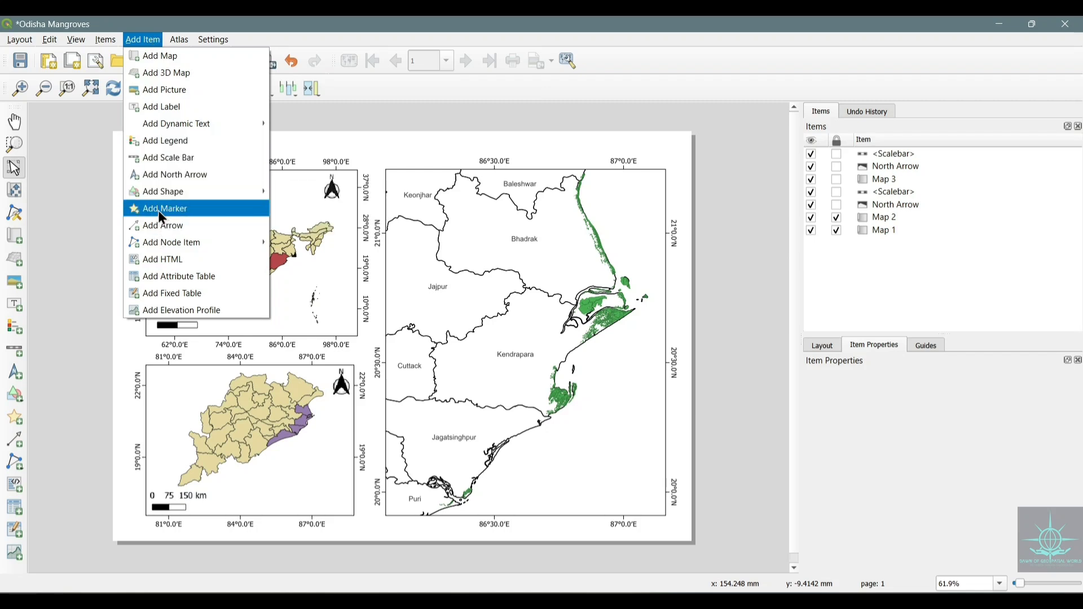
mouse_move(169, 192)
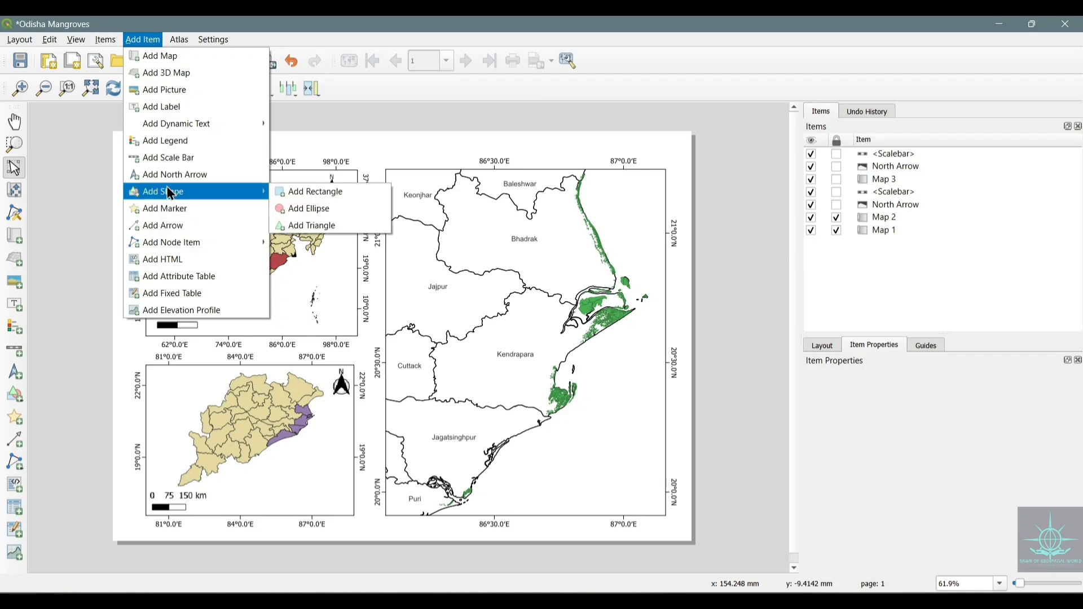
left_click(326, 210)
left_click_drag(124, 150, 689, 538)
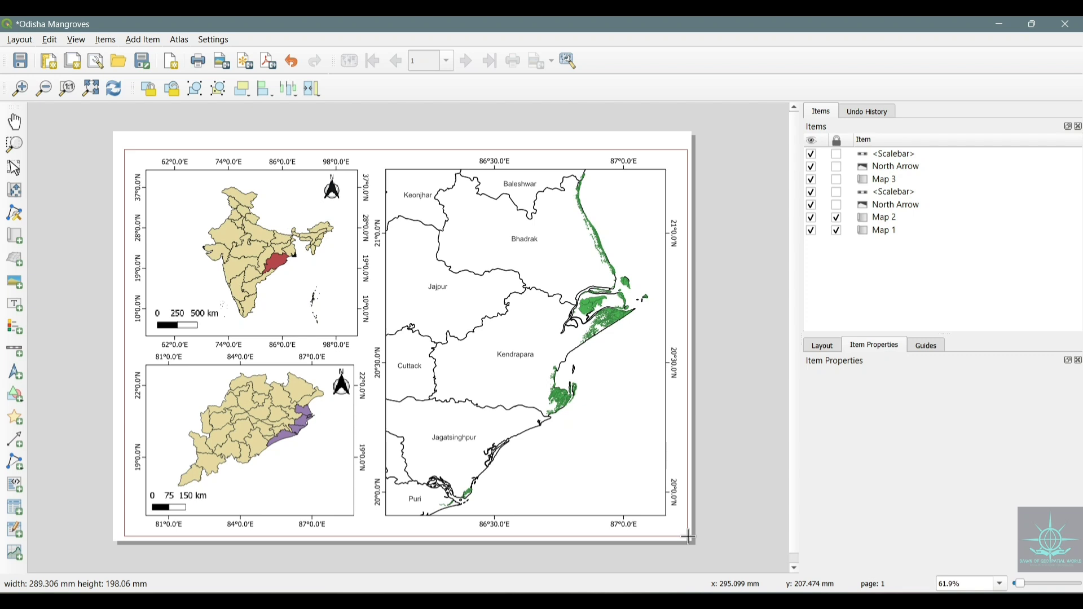
left_click_drag(689, 538, 688, 538)
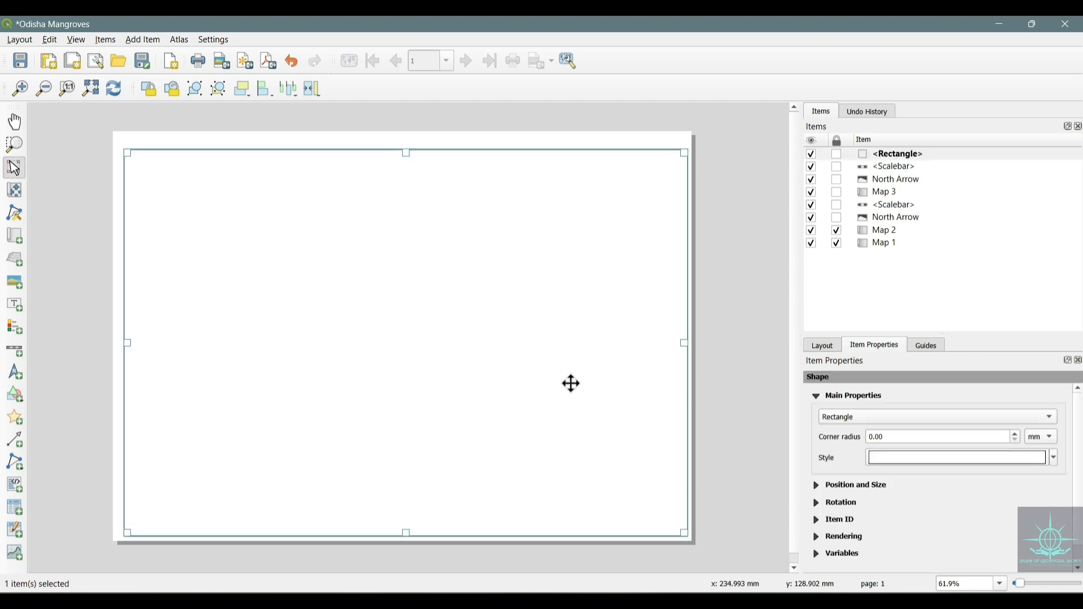
Move the rectangle to the bottom of the item stack, beneath all the maps, so it serves as an outer border
left_click(912, 155)
left_click_drag(912, 153, 913, 253)
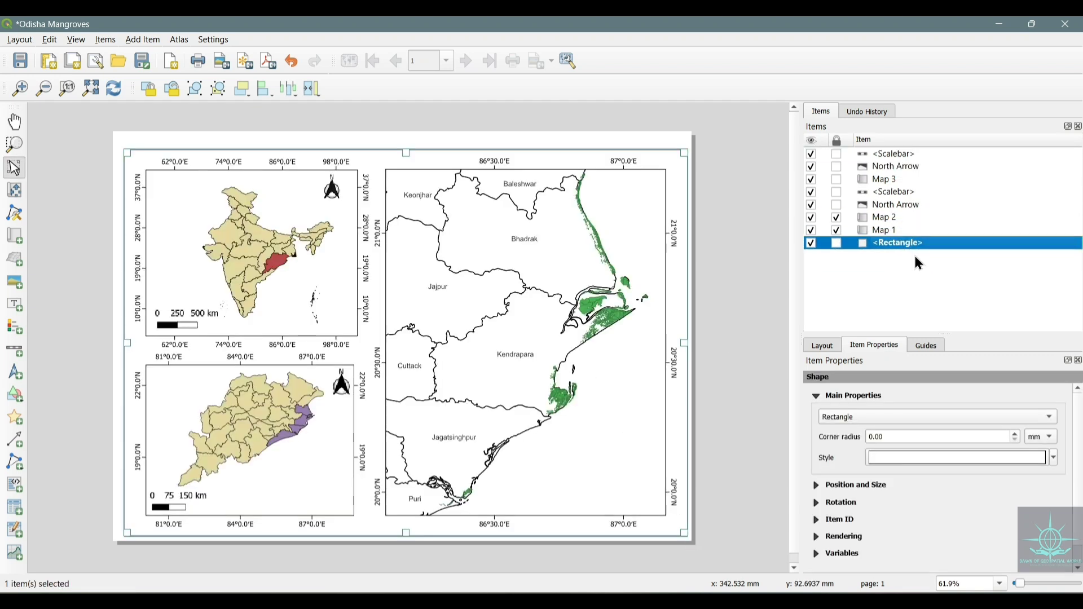
left_click(726, 287)
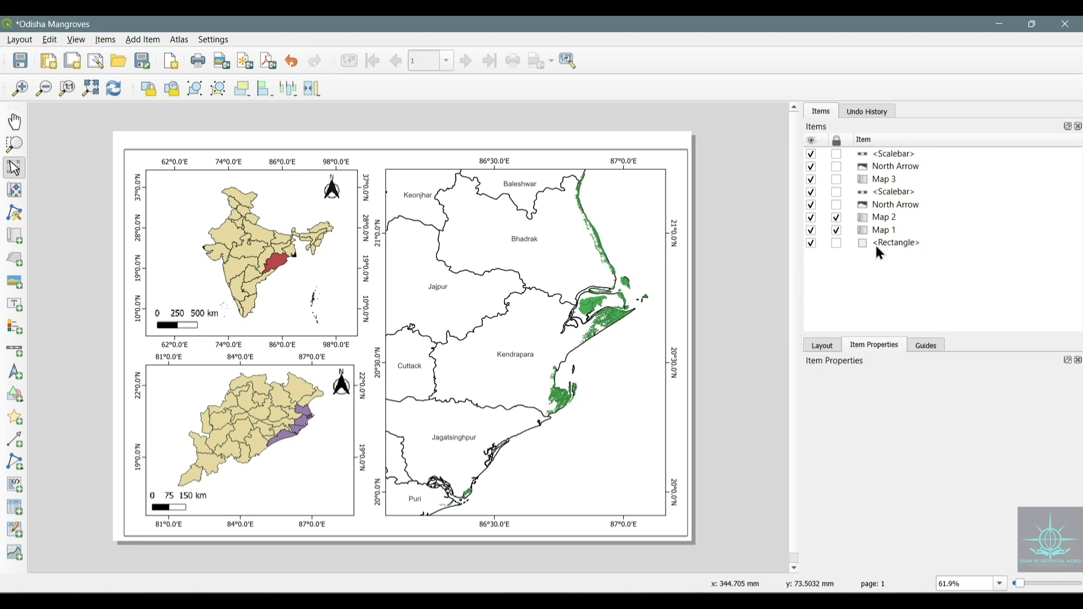
Add a north arrow in the upper-right corner of the main mangroves map, using the NorthArrow_02 symbol
scroll(754, 417, "down", 1)
left_click(138, 40)
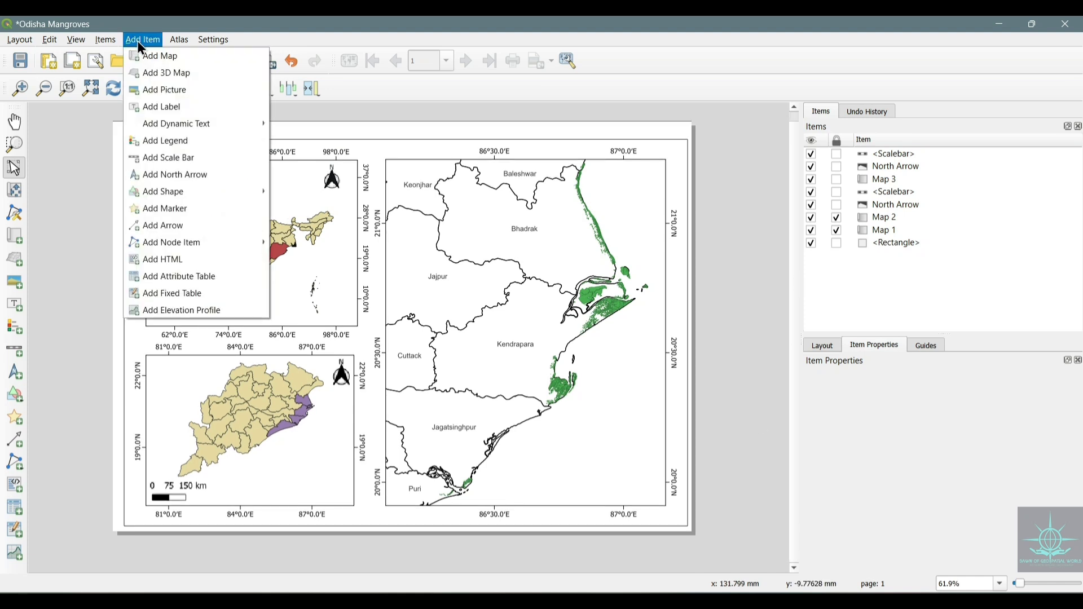
left_click(163, 176)
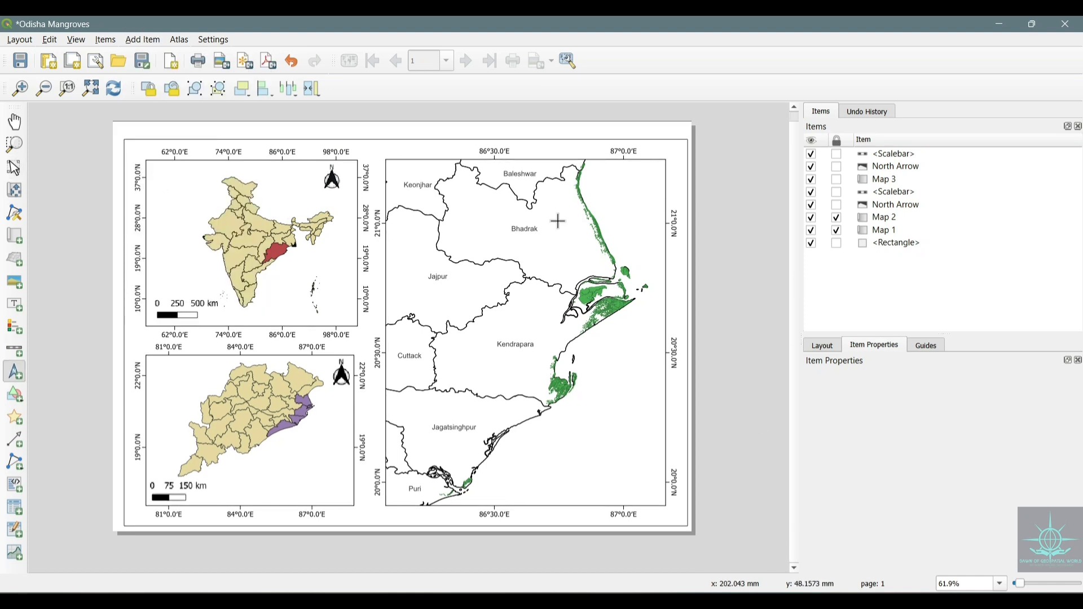
left_click_drag(616, 170, 654, 206)
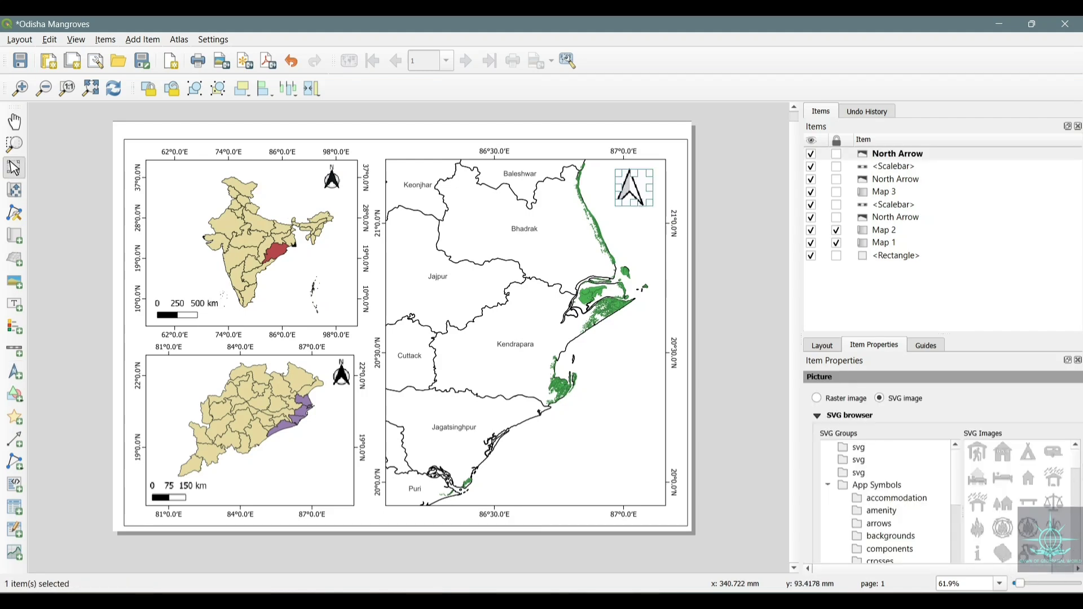
scroll(1039, 524, "down", 5)
scroll(1034, 418, "up", 3)
left_click(1034, 404)
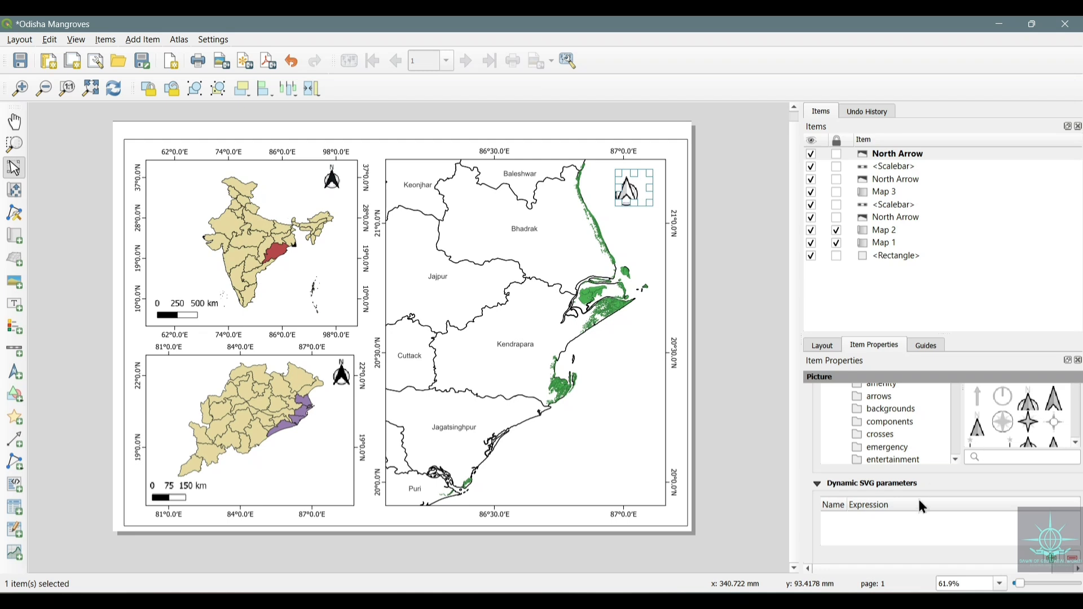
Set the main map's north arrow fill color to black and adjust its position in the map's upper-right corner
scroll(814, 533, "down", 4)
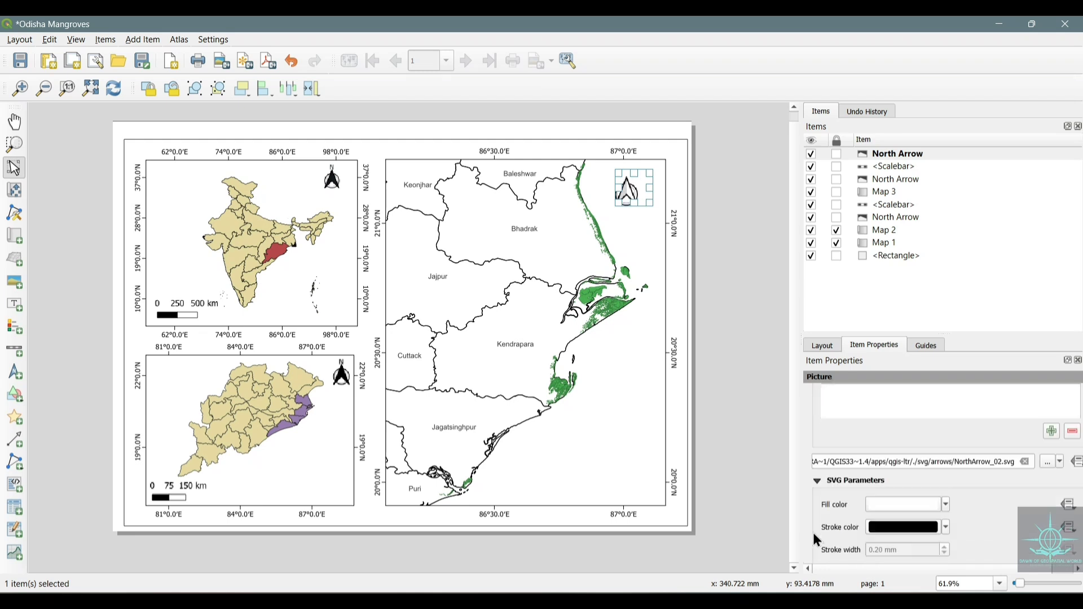
left_click(915, 499)
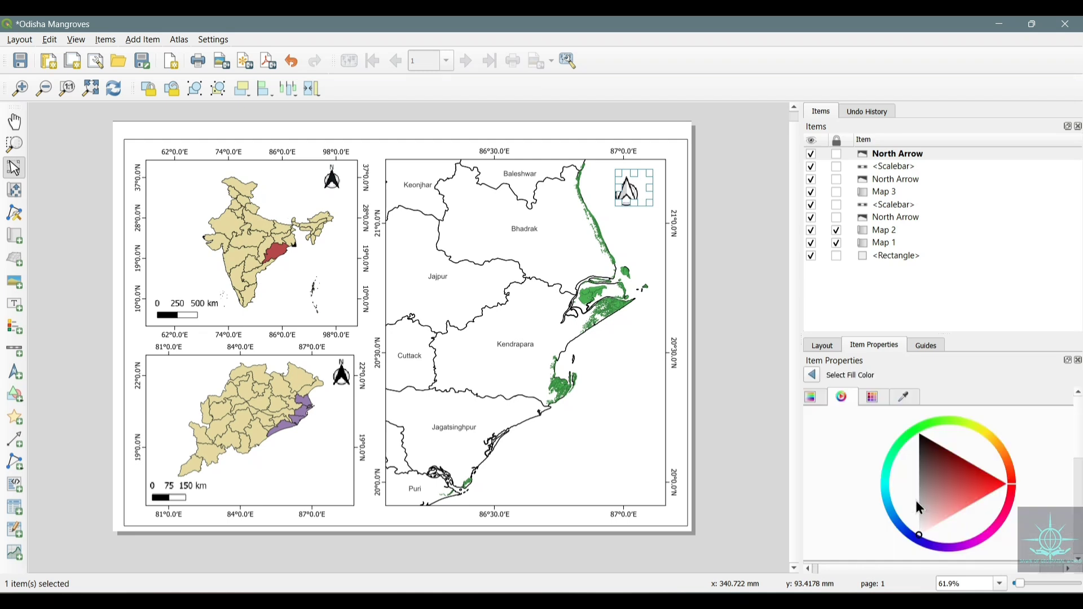
left_click(813, 375)
left_click(947, 505)
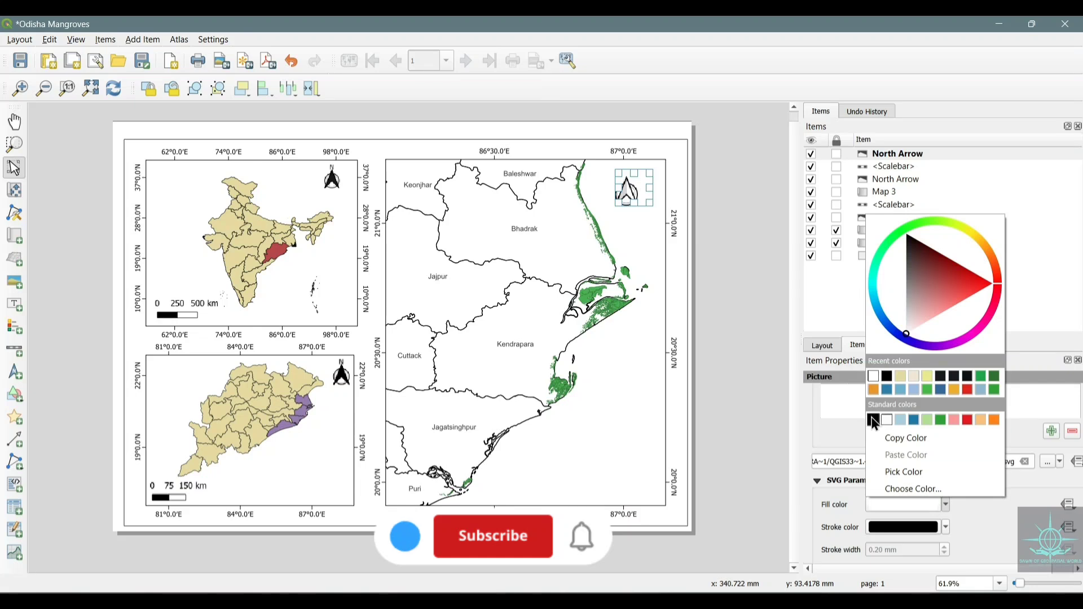
left_click(886, 418)
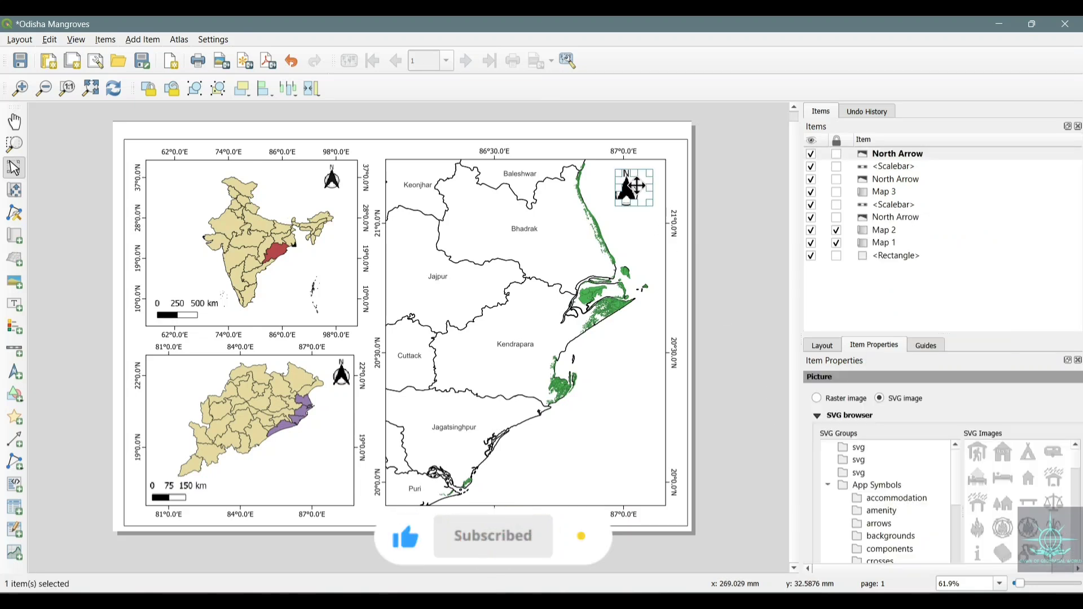
left_click_drag(633, 183, 635, 181)
left_click(713, 192)
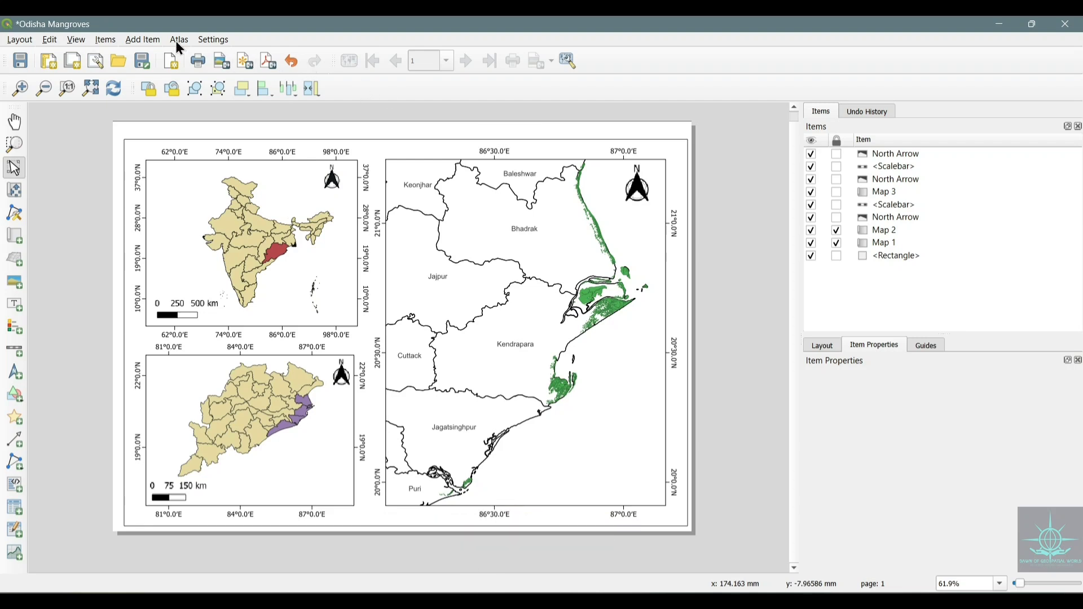
Add a kilometre scale bar for Map 1 and place it in the main map's lower-right corner
left_click(146, 40)
left_click(170, 158)
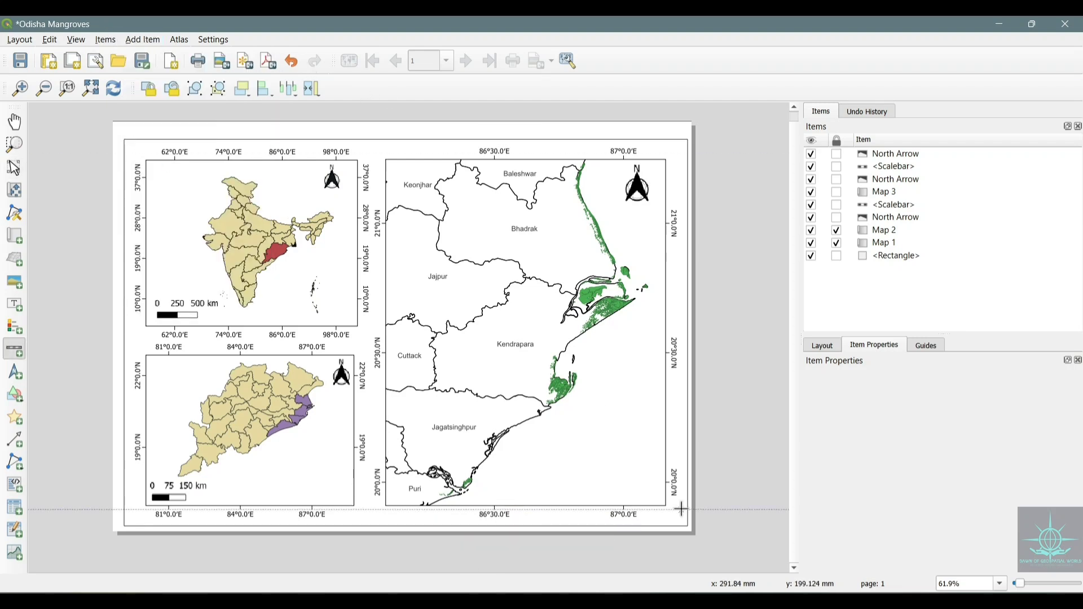
left_click_drag(539, 486, 658, 491)
left_click_drag(583, 496, 632, 489)
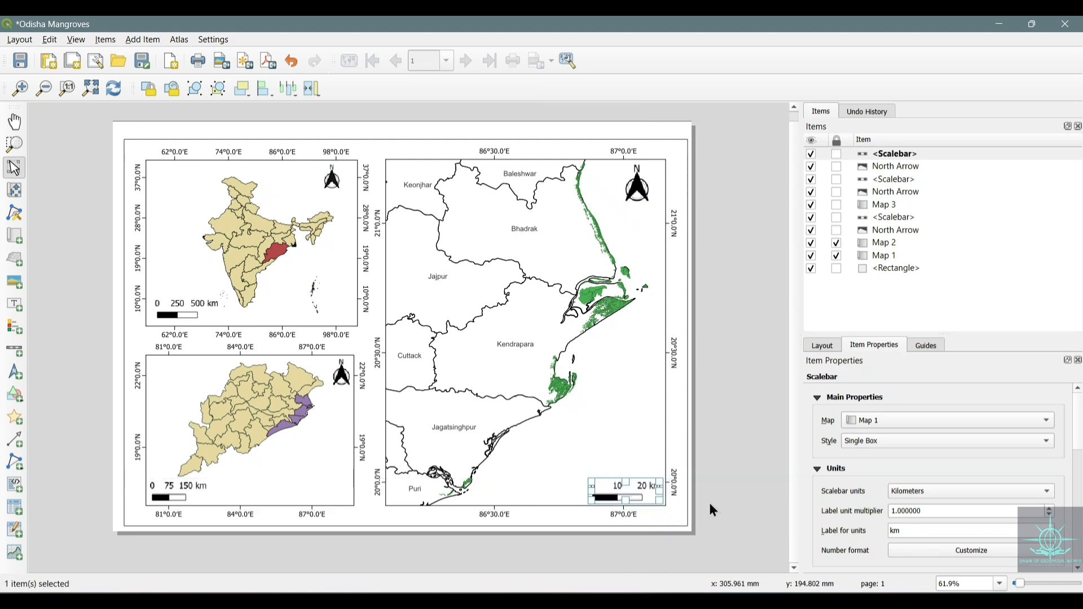
left_click(709, 500)
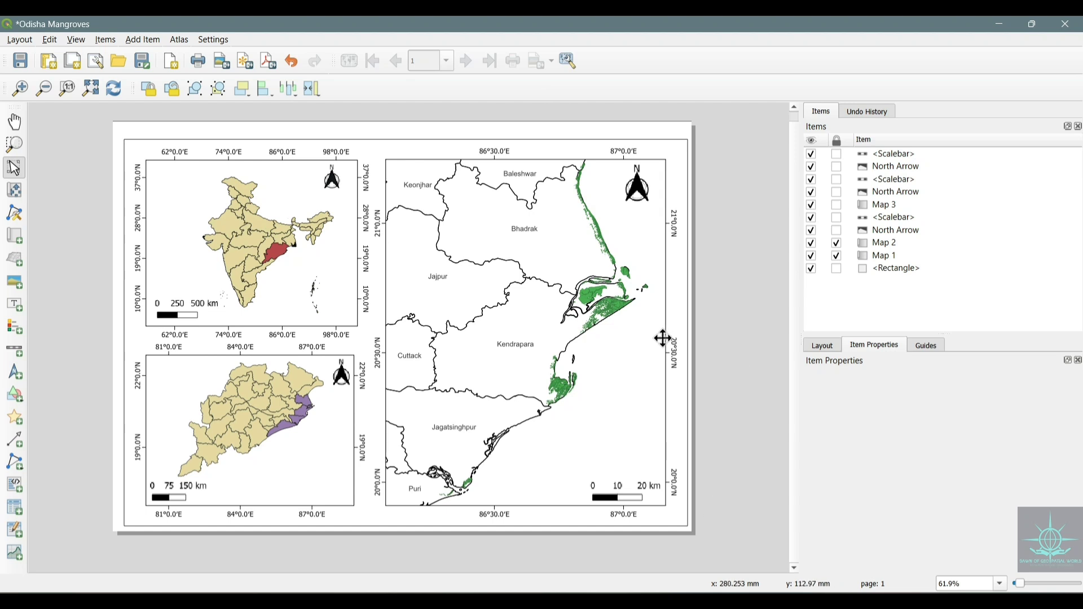
Add a legend for Map 1 in the main map's lower-right area and title it INDEX
left_click(143, 40)
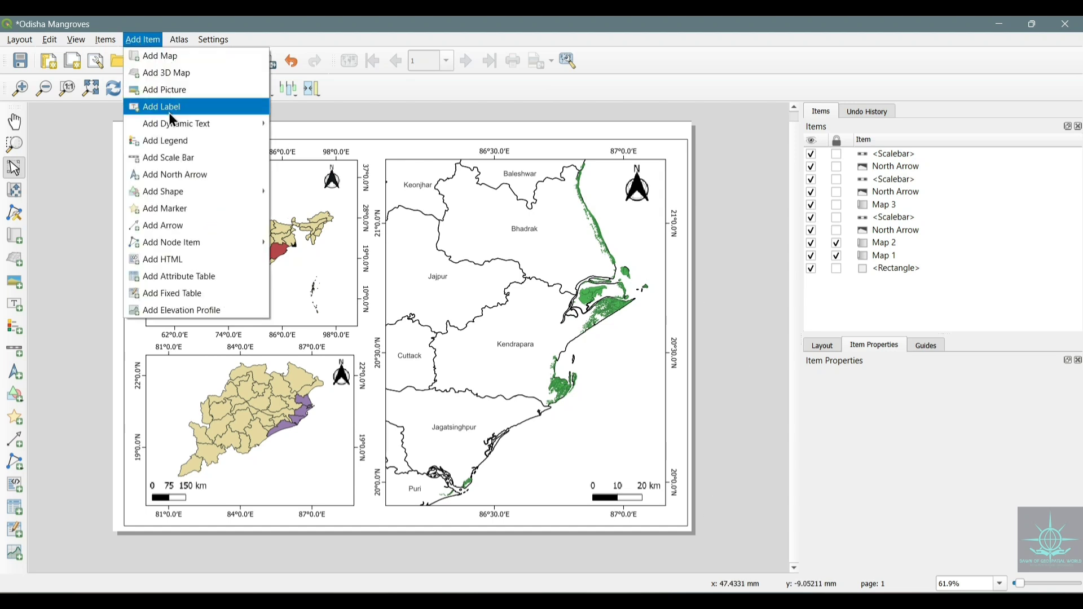
left_click(171, 141)
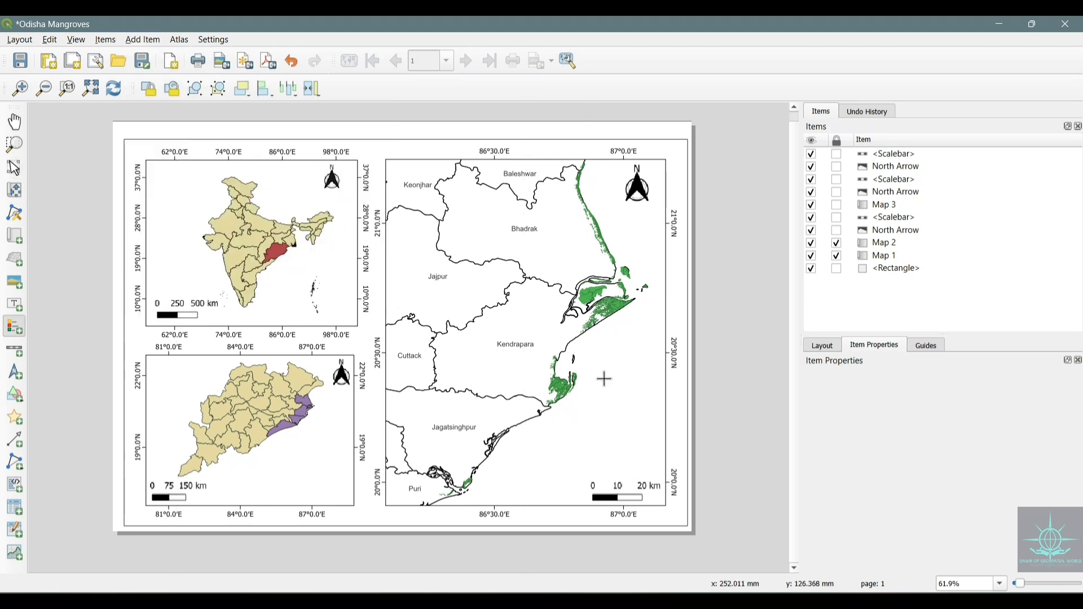
left_click_drag(583, 410, 649, 454)
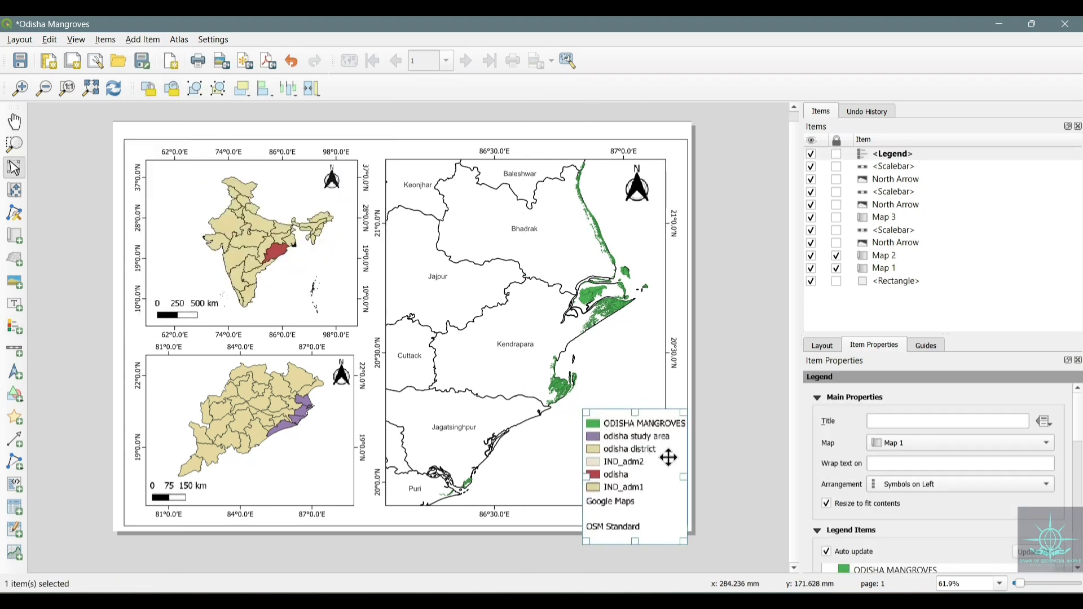
left_click(904, 424)
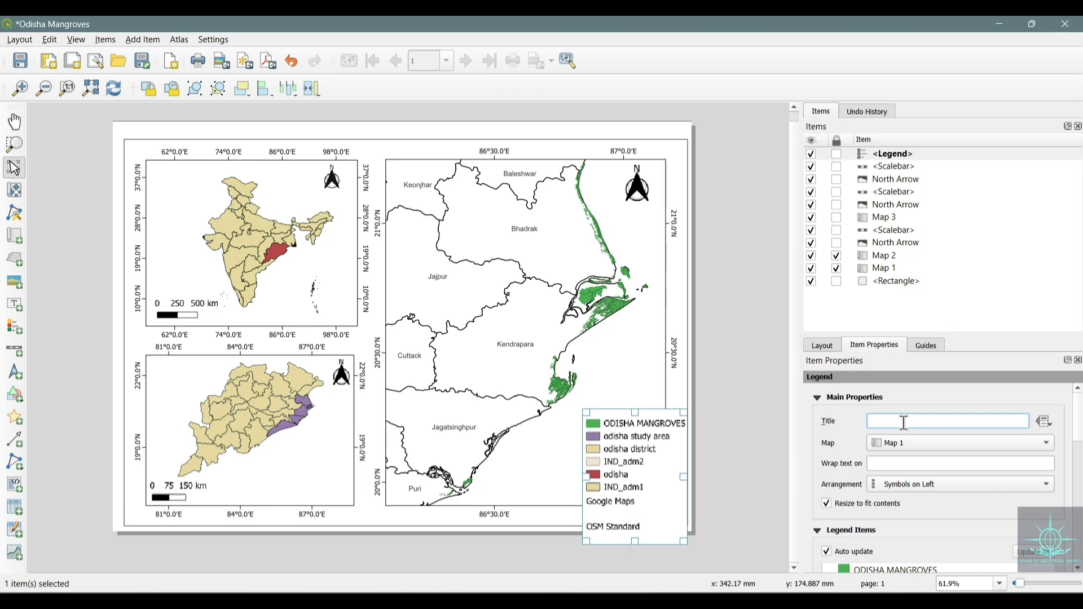
type("INDEX")
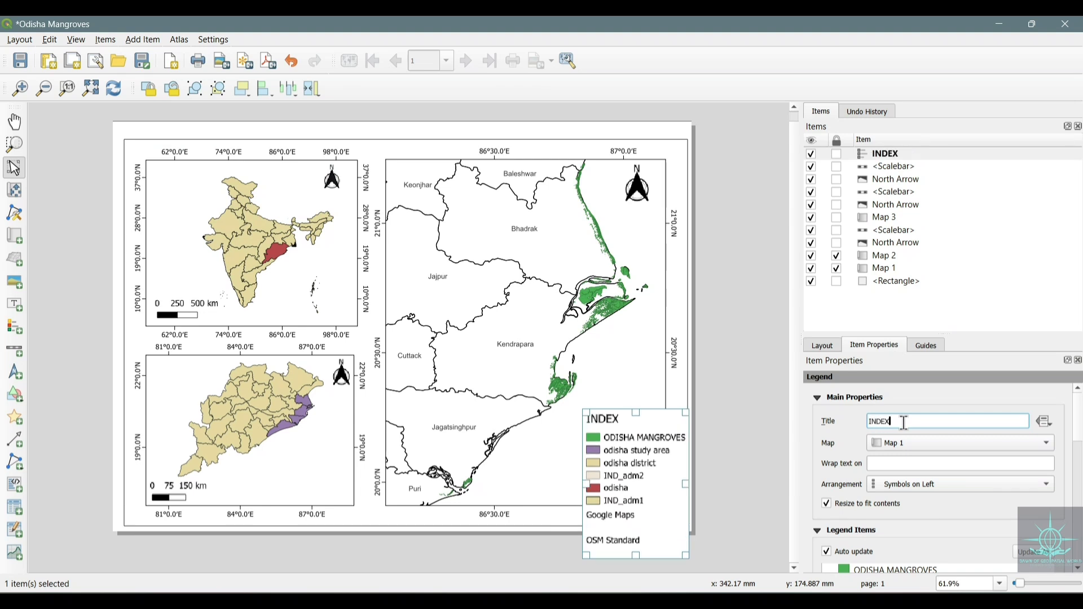
Turn off the legend's auto update and remove the odisha study area entry
scroll(875, 533, "down", 3)
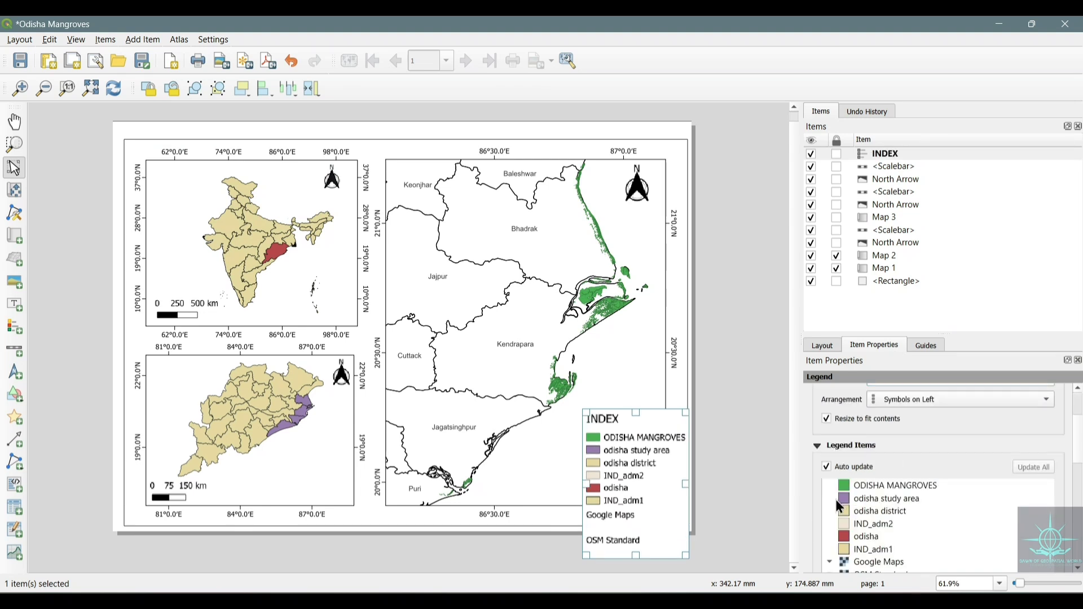
left_click(827, 467)
left_click(881, 500)
scroll(954, 527, "down", 5)
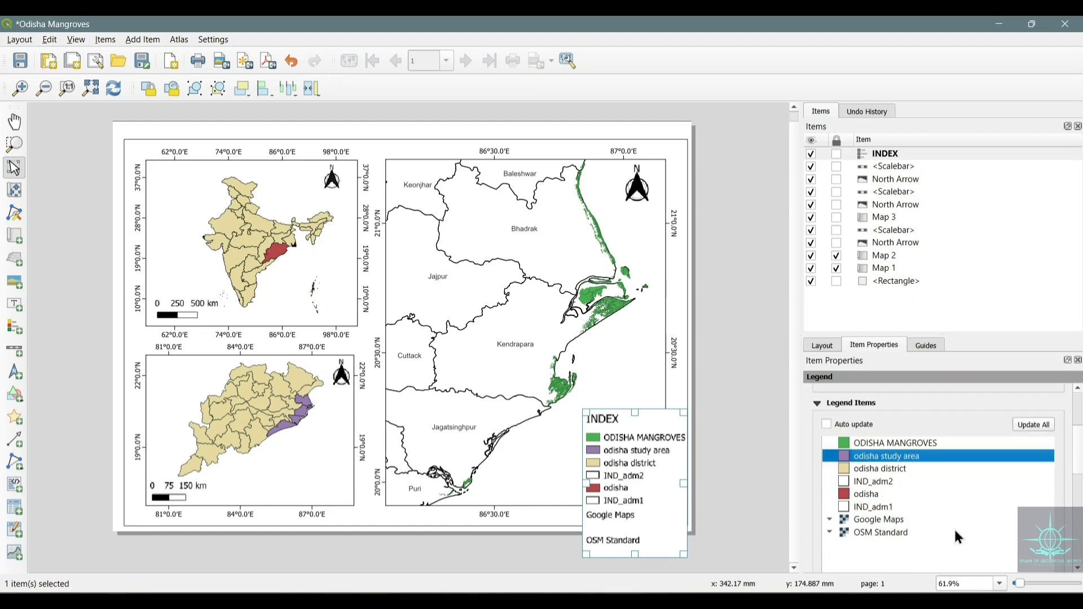
left_click(913, 502)
scroll(1000, 482, "up", 5)
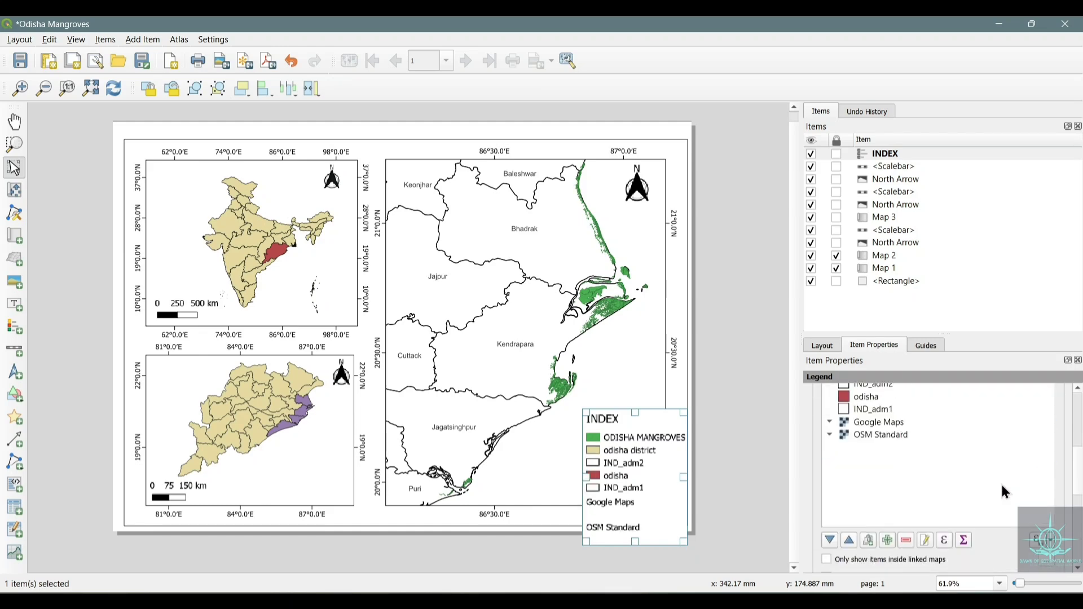
Remove the OSM Standard, Google Maps and IND_adm1 entries from the legend
left_click(895, 520)
scroll(983, 544, "down", 5)
left_click(907, 540)
left_click(869, 422)
left_click(901, 543)
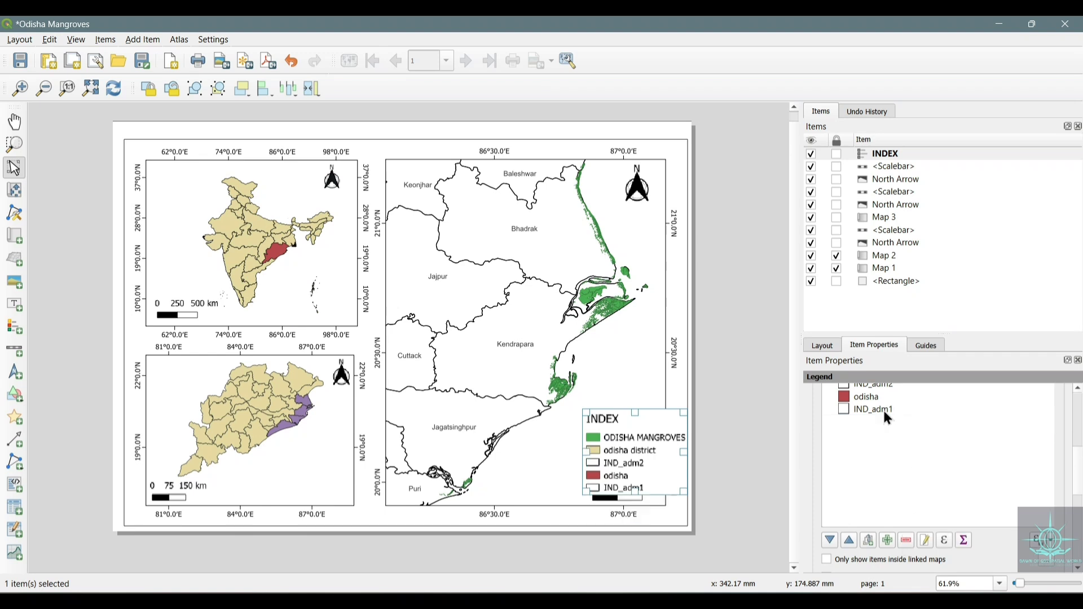
left_click(883, 409)
left_click(907, 540)
Remove the odisha, IND_adm2 and odisha district entries from the legend, leaving only the mangroves entry
left_click(879, 400)
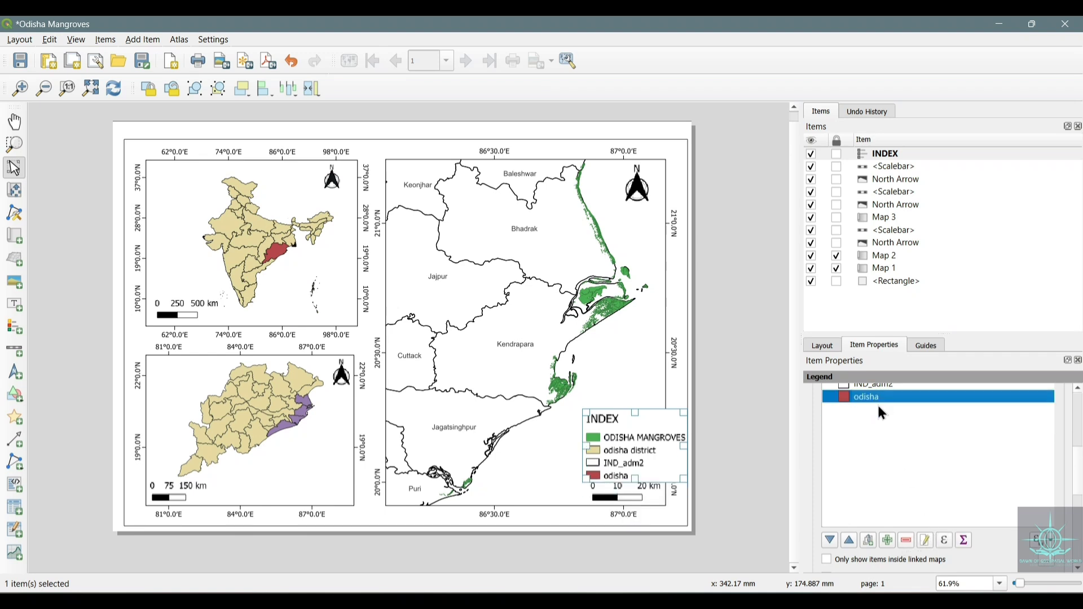
left_click(907, 541)
left_click(873, 427)
scroll(970, 531, "down", 2)
left_click(907, 540)
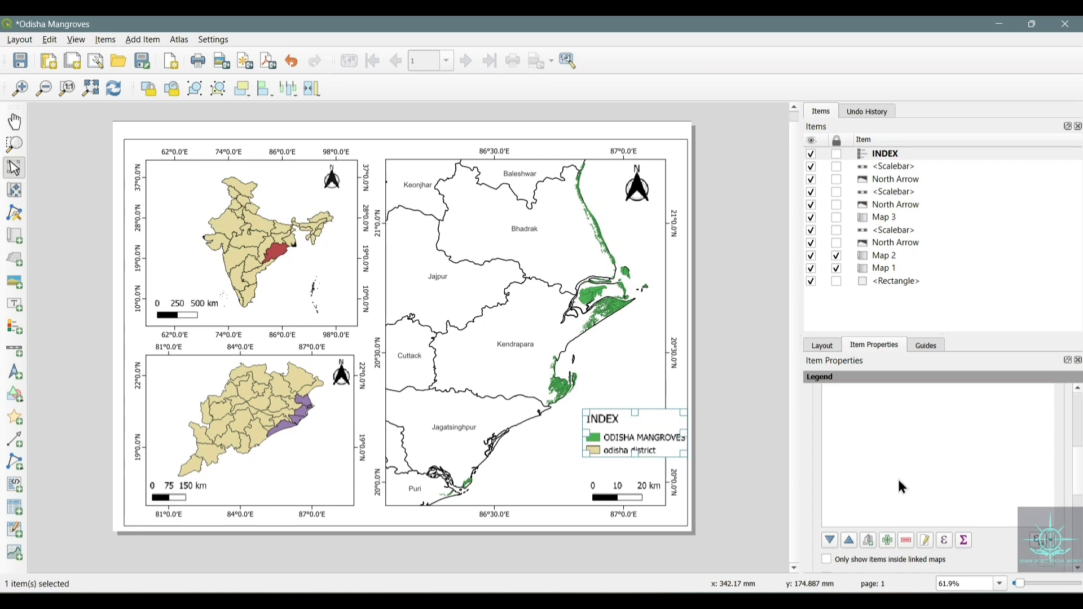
scroll(895, 455, "up", 2)
left_click(875, 415)
scroll(939, 504, "down", 2)
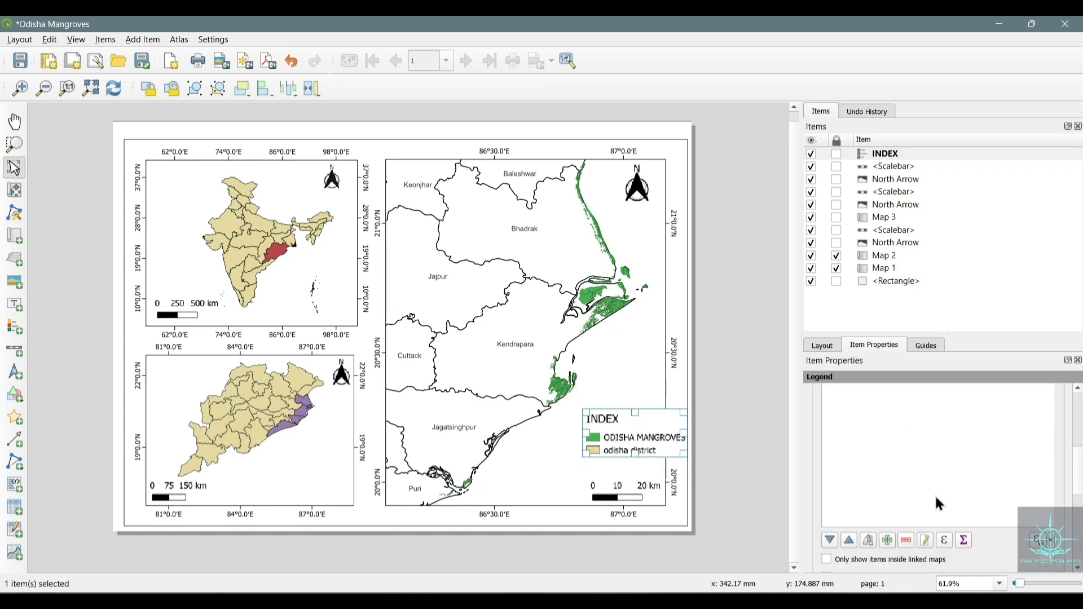
left_click(912, 539)
scroll(906, 459, "up", 2)
Rename the ODISHA MANGROVES legend entry to Mangroves
left_click(908, 403)
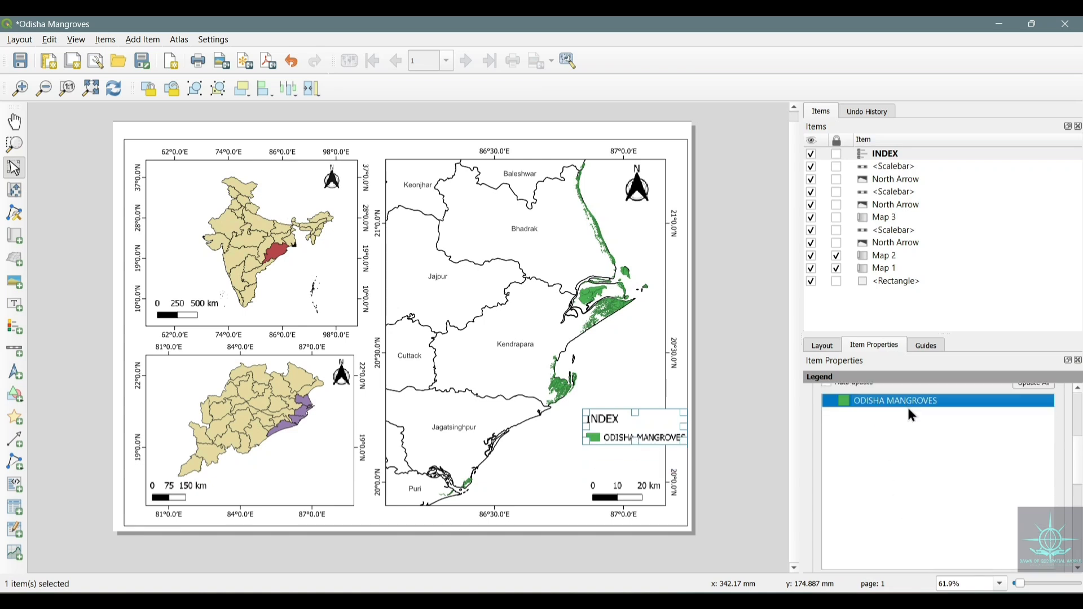
scroll(963, 491, "down", 2)
left_click(927, 541)
left_click(891, 418)
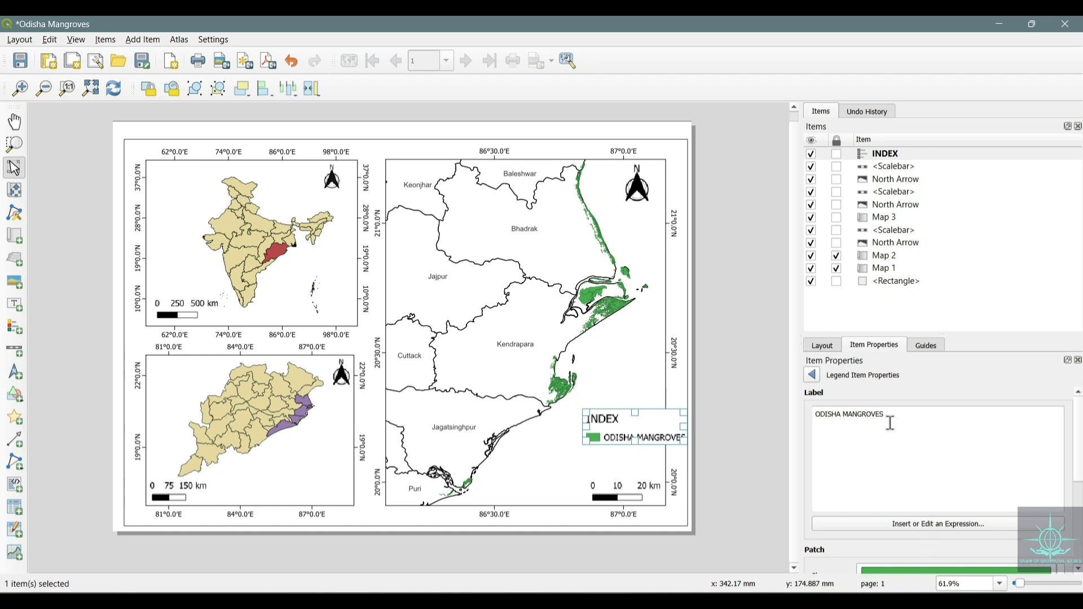
key("BackSpace")
key("BackSpace")
key("BackSpace")
key("BackSpace")
key("BackSpace")
key("BackSpace")
key("BackSpace")
key("BackSpace")
key("BackSpace")
key("BackSpace")
key("BackSpace")
key("BackSpace")
key("BackSpace")
key("BackSpace")
key("BackSpace")
key("BackSpace")
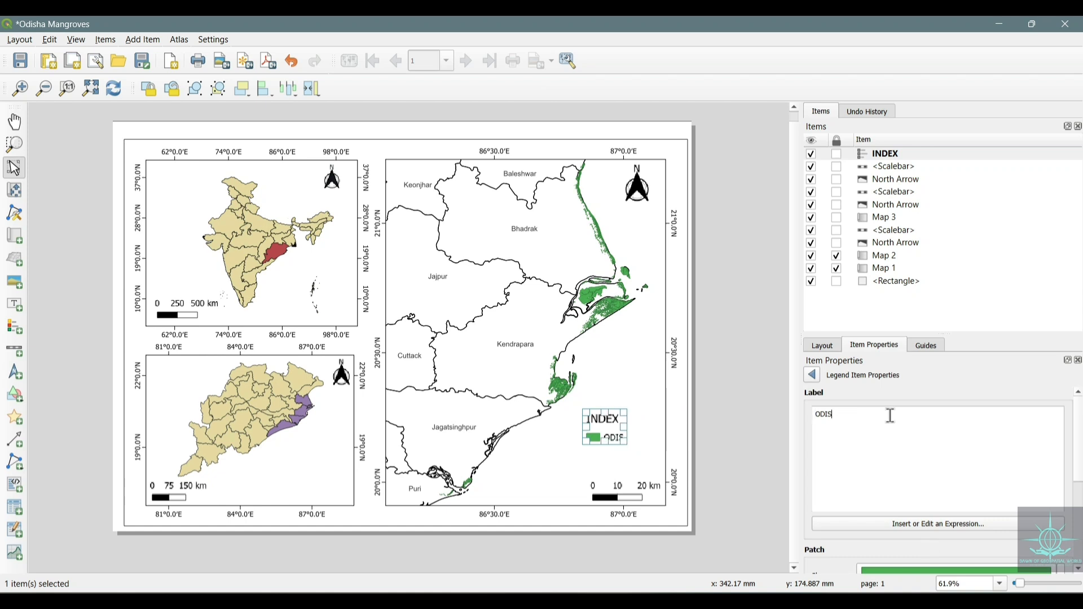
type("Mangroves")
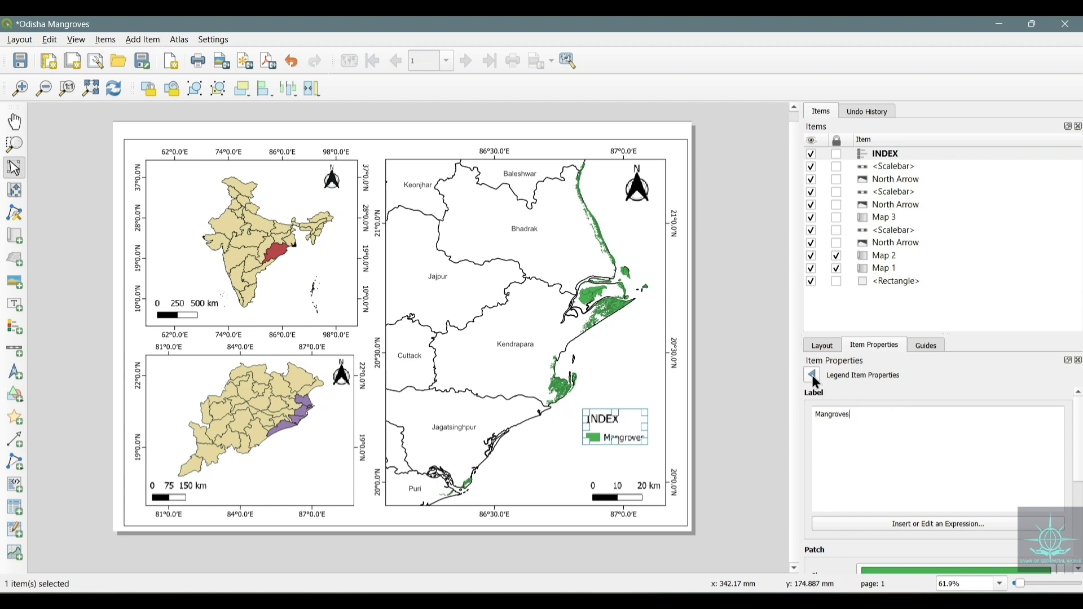
scroll(835, 546, "down", 5)
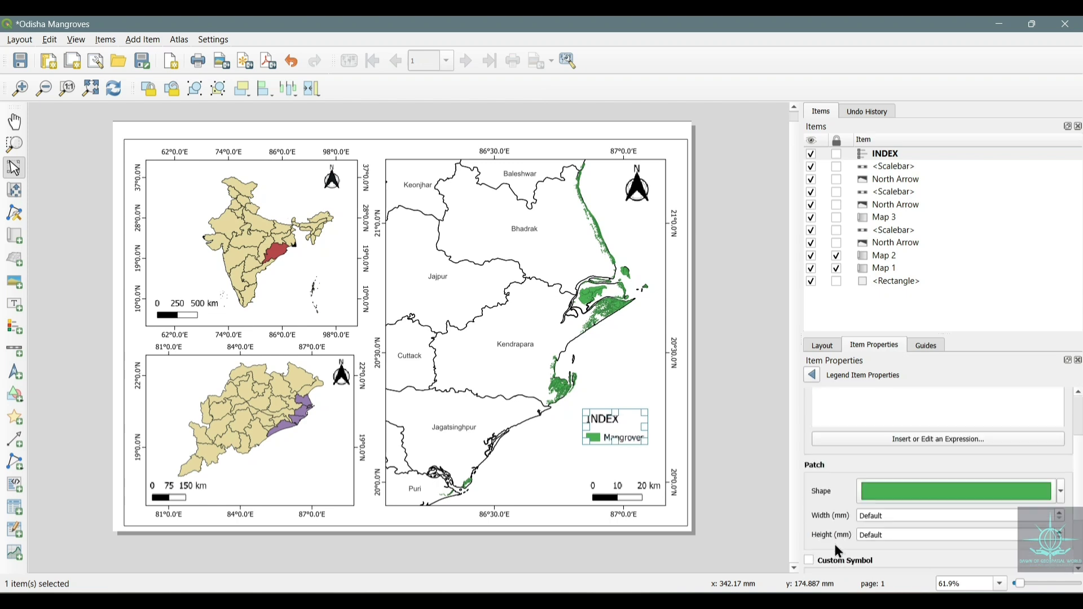
left_click(812, 375)
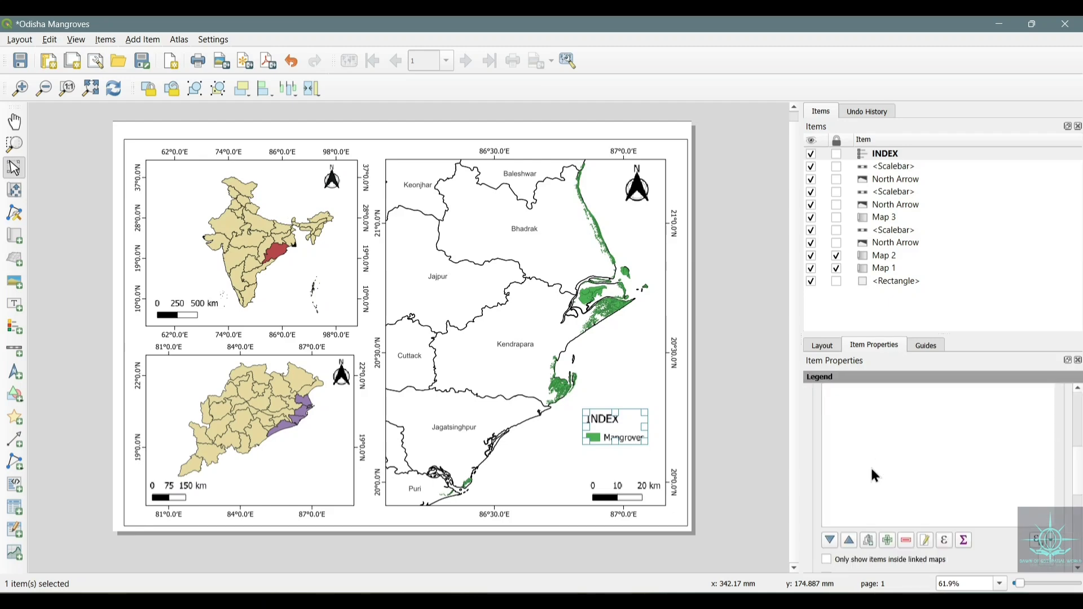
Center-align the legend title and slightly enlarge the legend's item label font
left_click(816, 519)
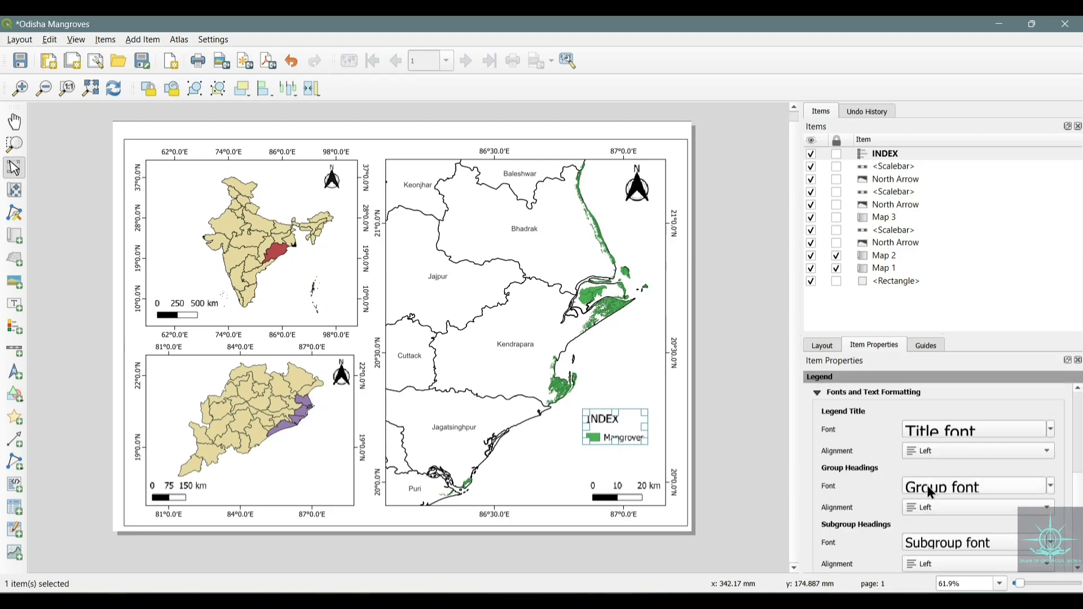
left_click(936, 450)
left_click(932, 462)
scroll(896, 526, "down", 3)
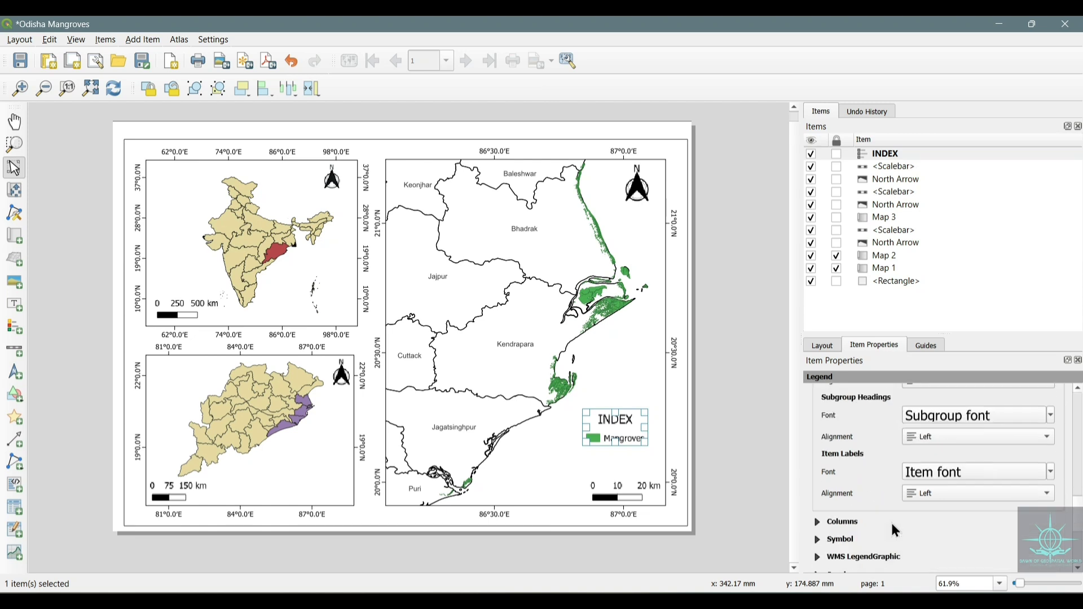
scroll(931, 475, "up", 1)
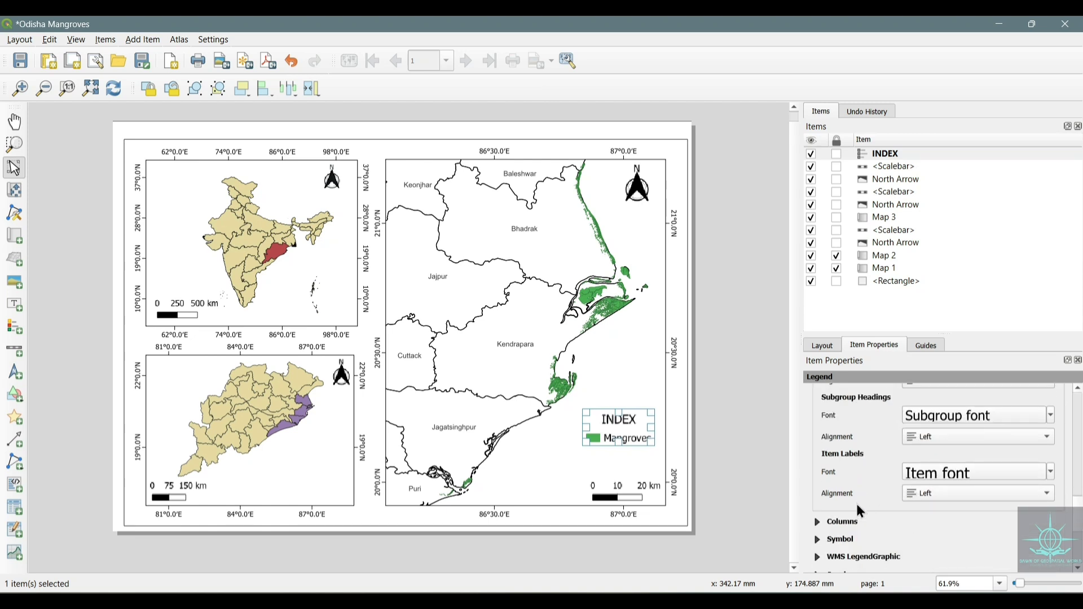
Move the legend down so it sits just above the main map's scale bar
left_click(727, 449)
left_click_drag(618, 422, 621, 448)
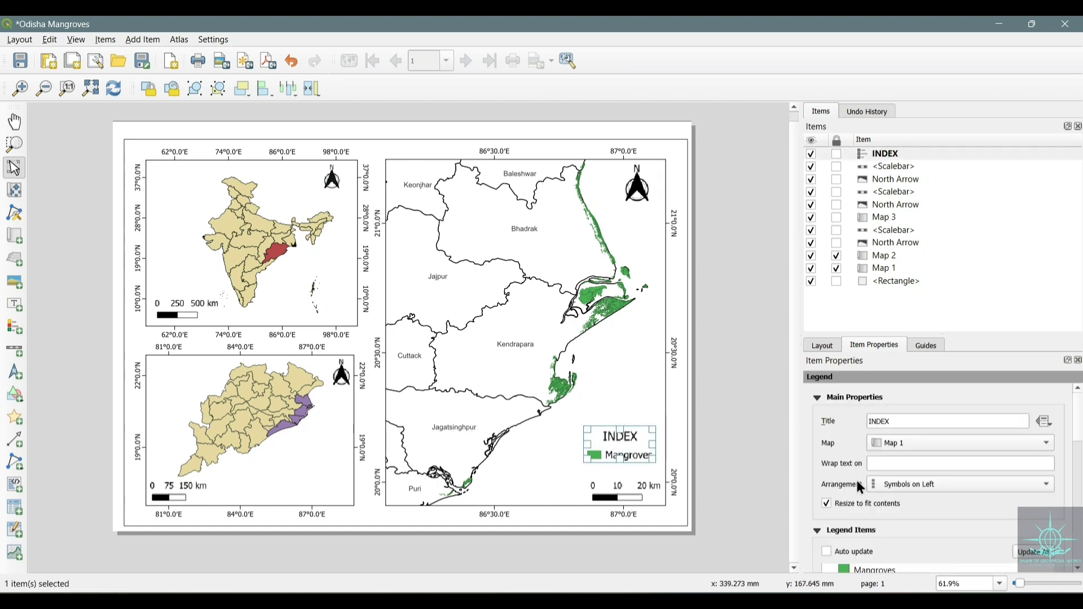
scroll(871, 530, "down", 10)
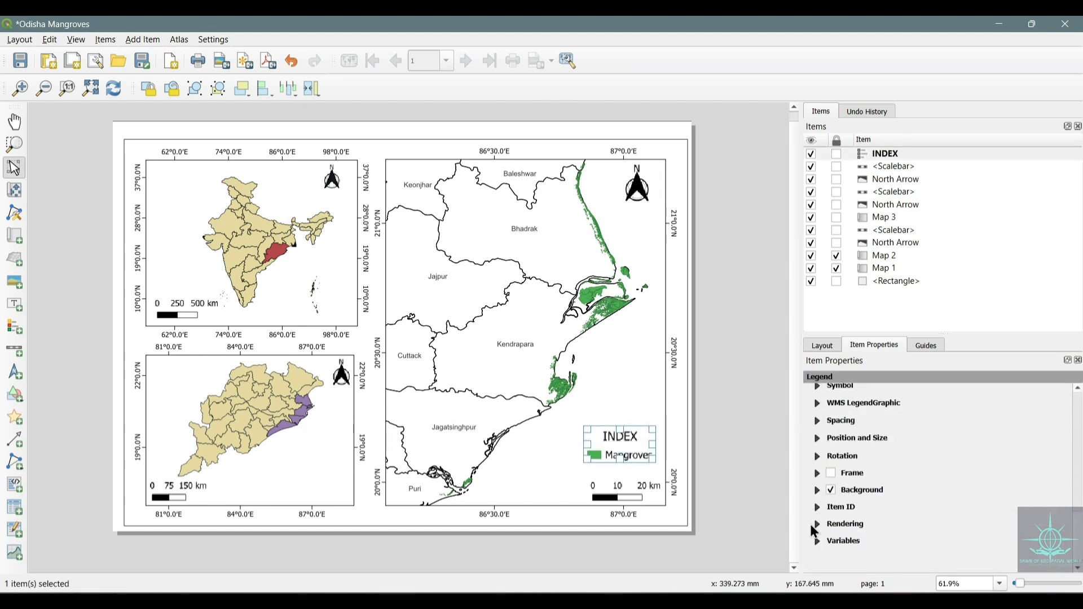
Turn on the frame around the INDEX legend
left_click(830, 476)
left_click(764, 470)
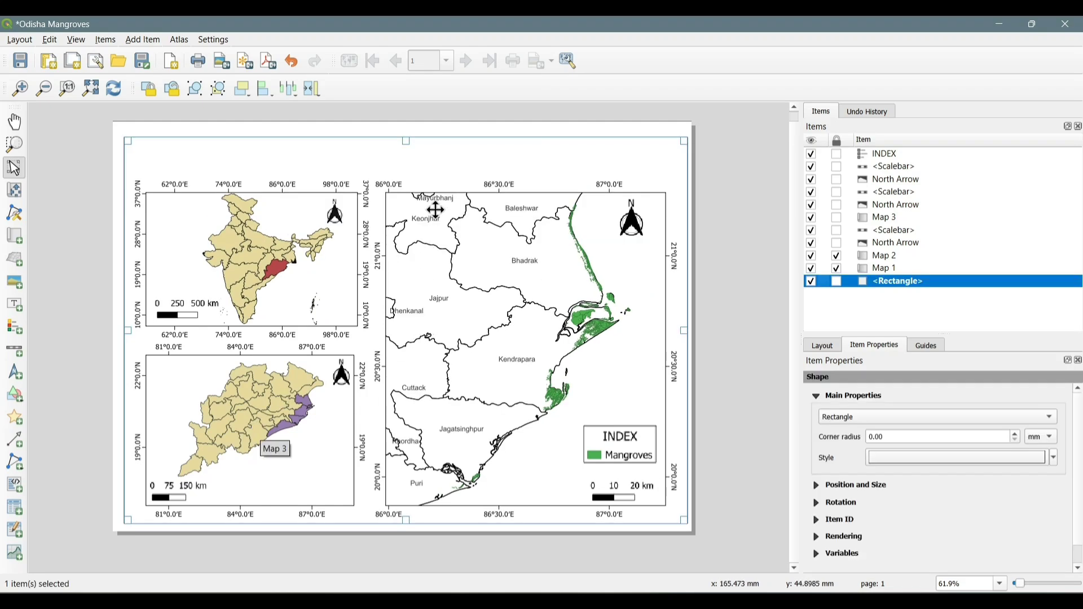
Lower the upper edge of the outer border rectangle to just above the maps, leaving room for a title
left_click_drag(409, 139, 410, 173)
left_click(746, 269)
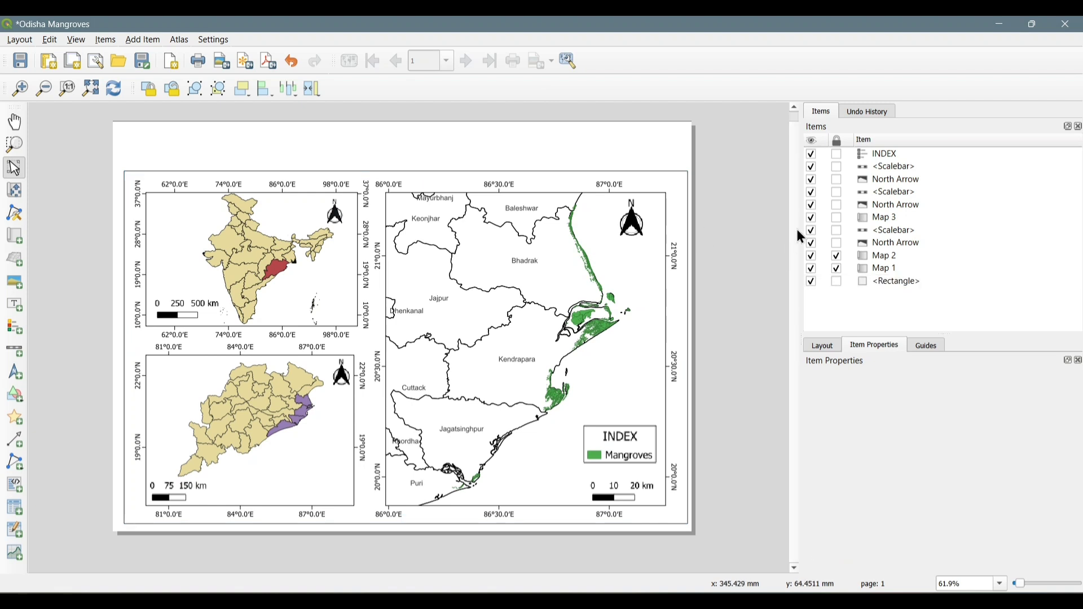
Add a label across the page above the border, reading "SHOWING MANGROVES OF ODISHA, INDIA"
left_click(145, 41)
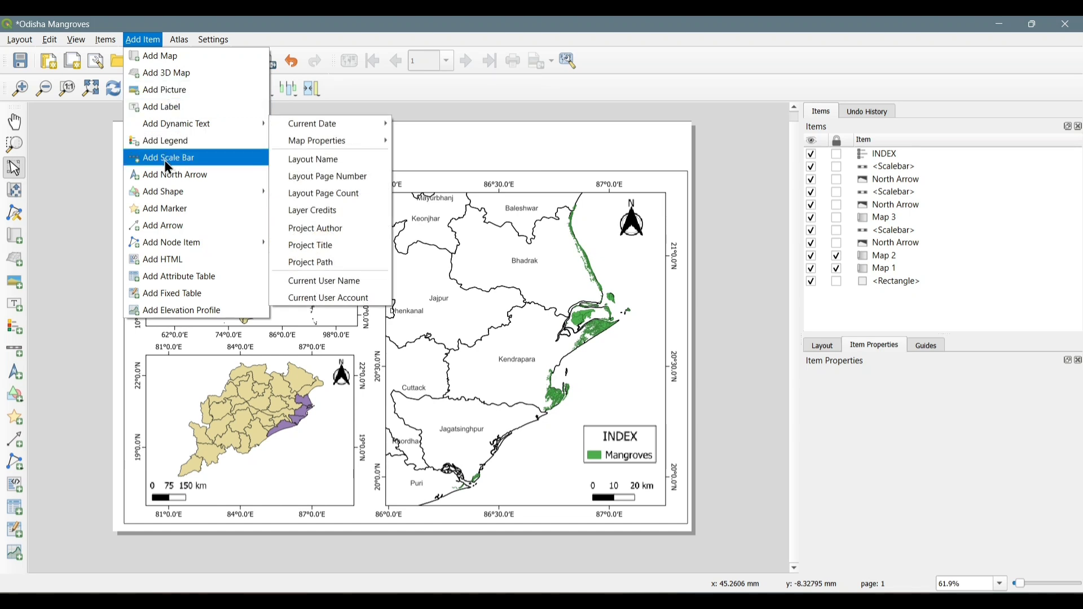
left_click(172, 110)
left_click_drag(125, 132, 689, 162)
type("Showing M")
key("BackSpace")
key("BackSpace")
key("BackSpace")
key("BackSpace")
key("BackSpace")
key("BackSpace")
key("BackSpace")
key("BackSpace")
key("BackSpace")
type("SHOWING MANGROVES OF ODISHA")
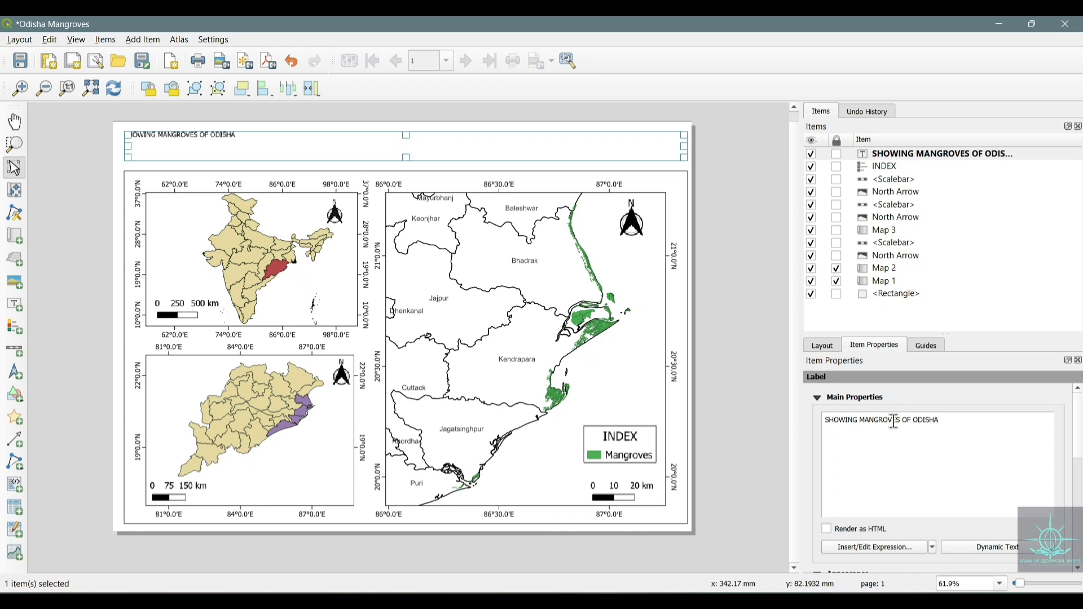
type(", INDIA")
Enlarge the title label's font and center its text horizontally
scroll(907, 480, "down", 3)
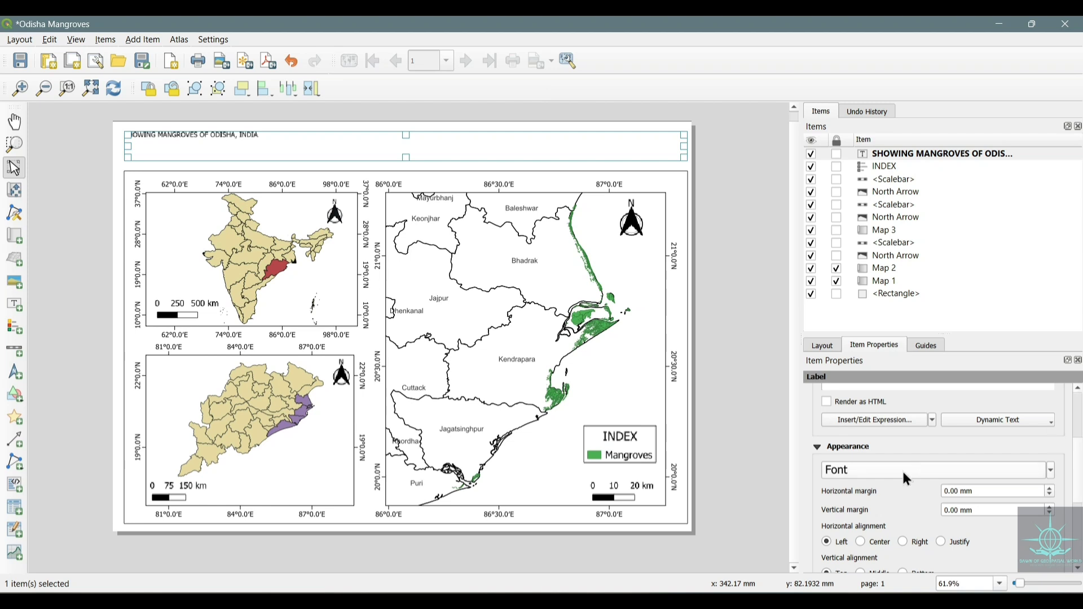
scroll(899, 462, "up", 10)
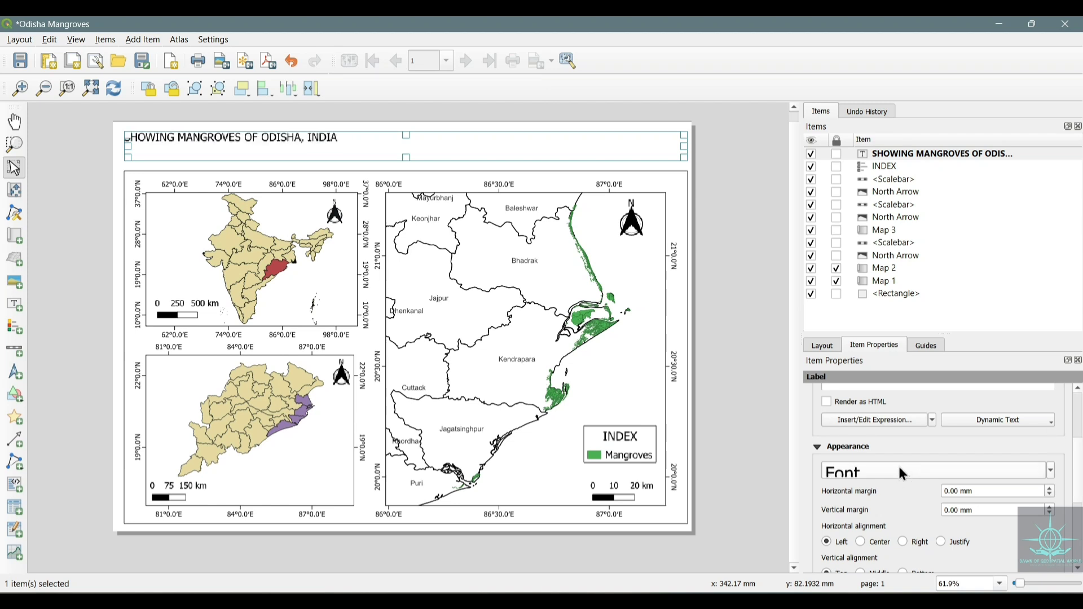
scroll(902, 474, "up", 1)
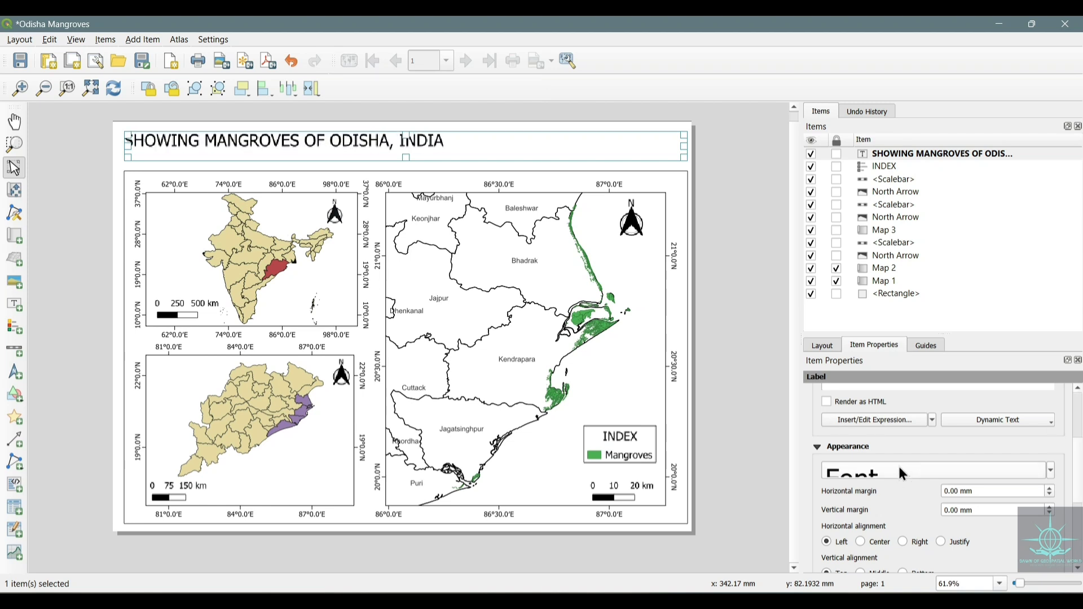
left_click(860, 541)
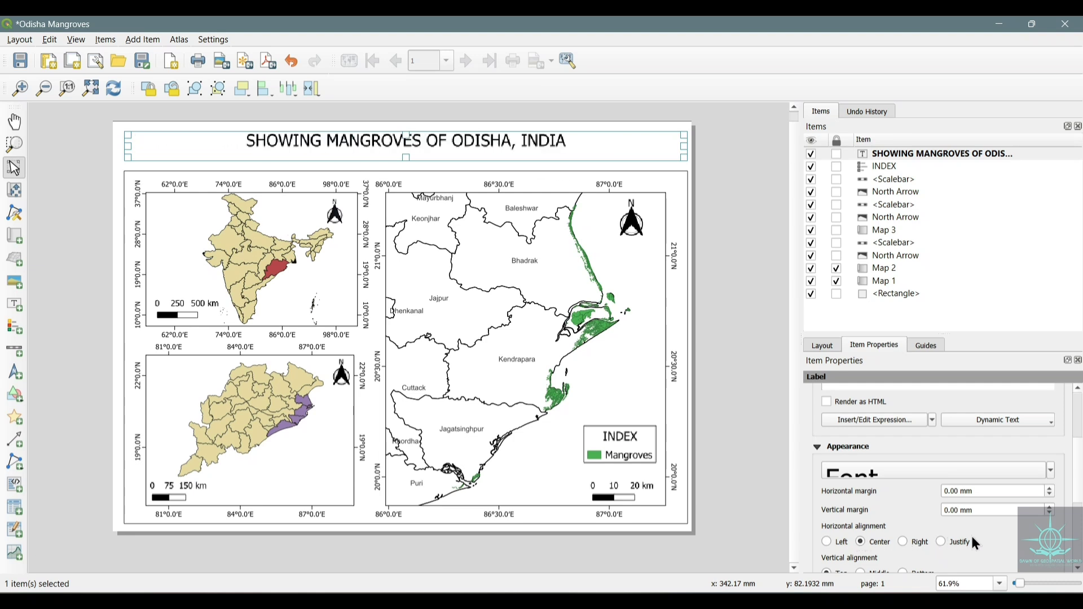
scroll(976, 542, "down", 3)
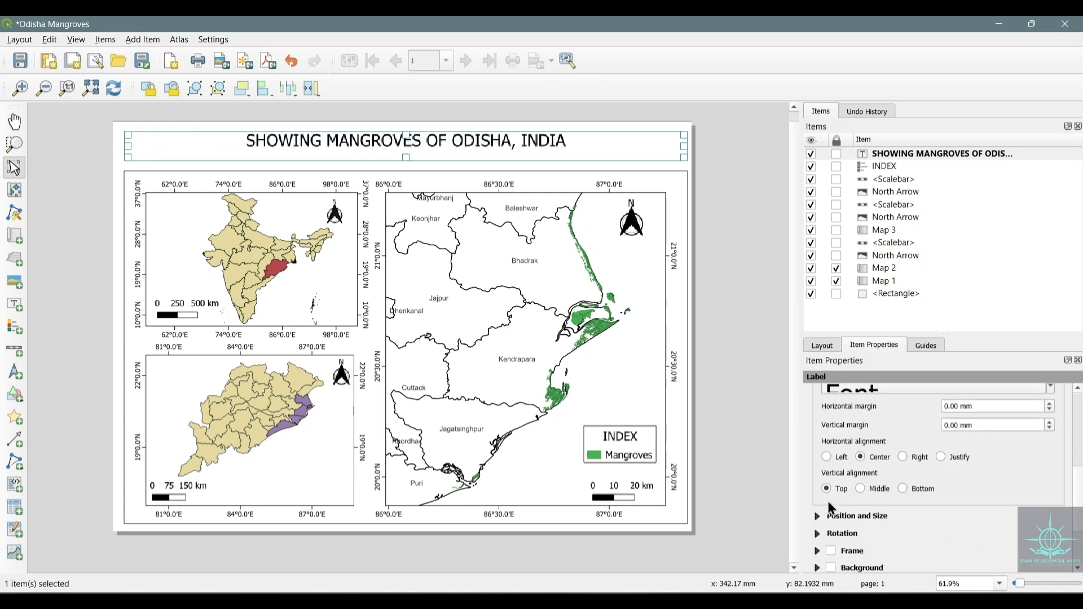
left_click(767, 493)
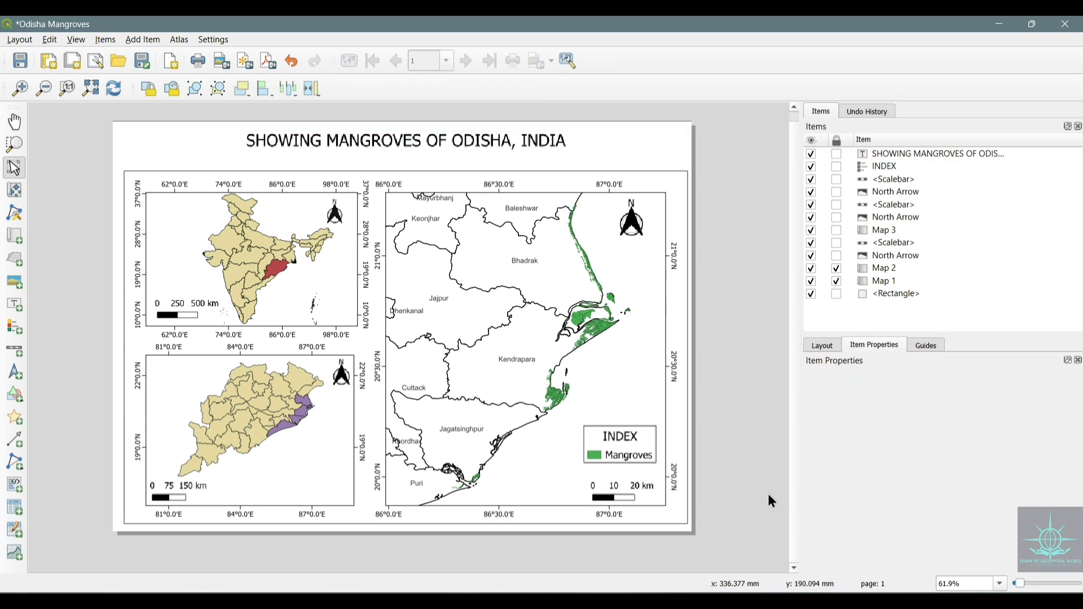
Lock Map 3 in the layout against accidental changes
left_click(493, 145)
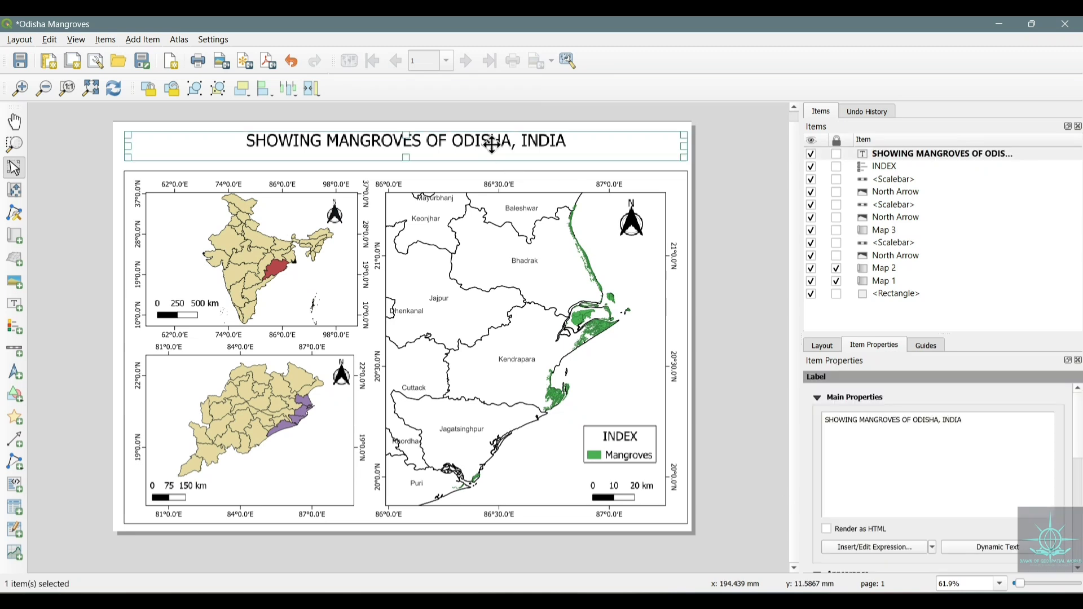
left_click(759, 278)
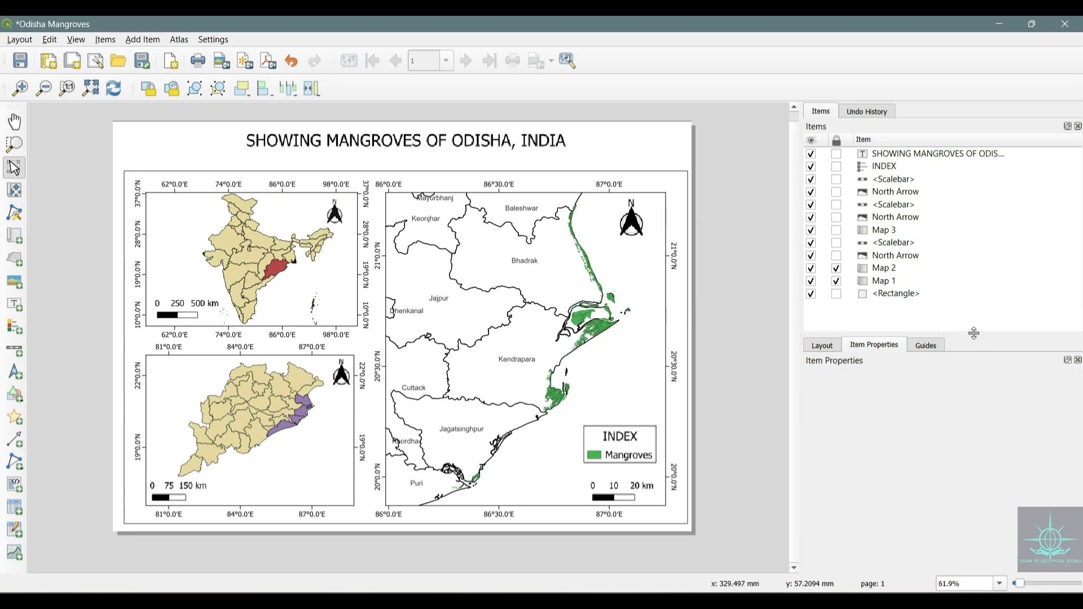
left_click(837, 230)
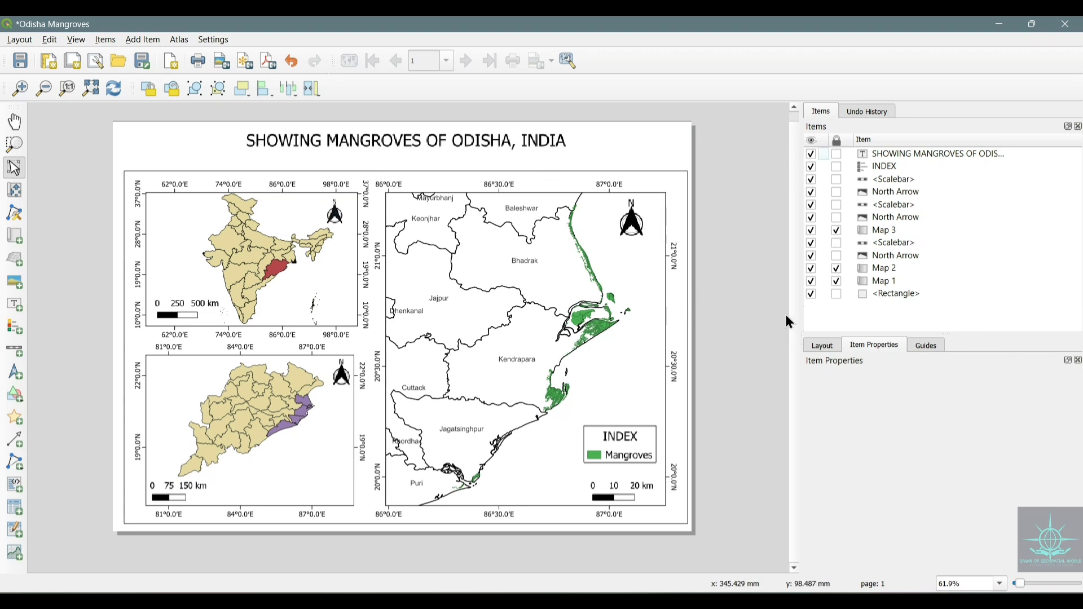
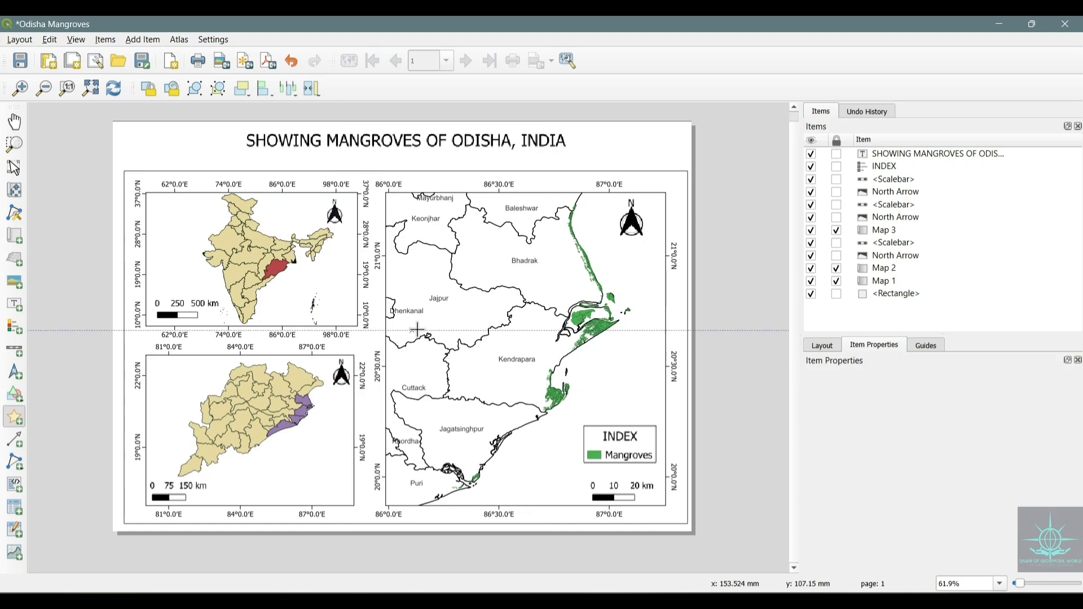
left_click(571, 217)
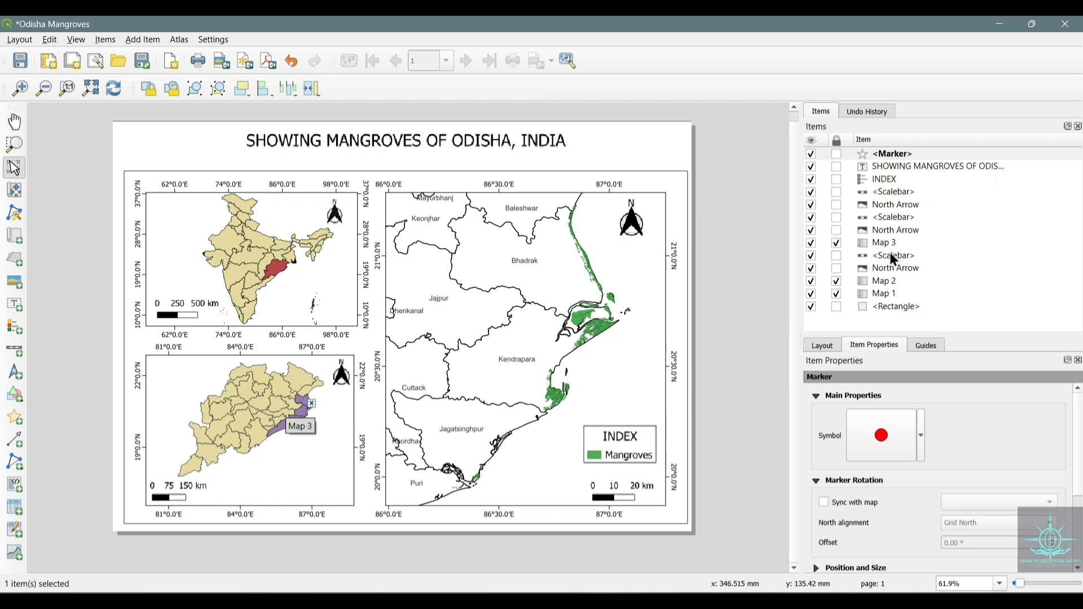
right_click(901, 152)
left_click(922, 160)
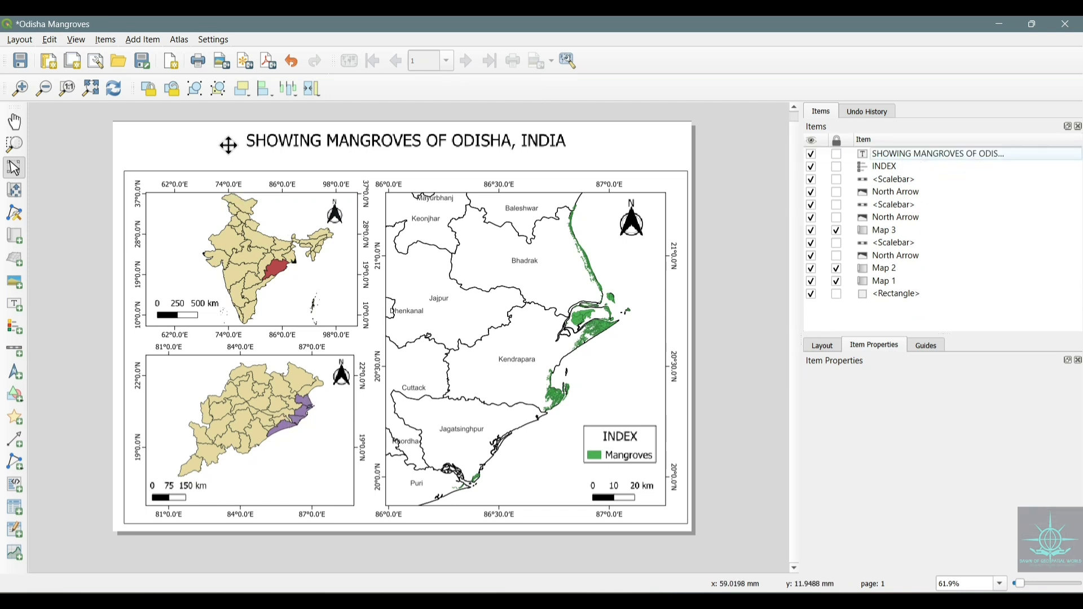
Draw an arrow from the purple coastal districts on the Odisha district map to the northern end of the main map's mangroves
left_click(151, 38)
mouse_move(168, 249)
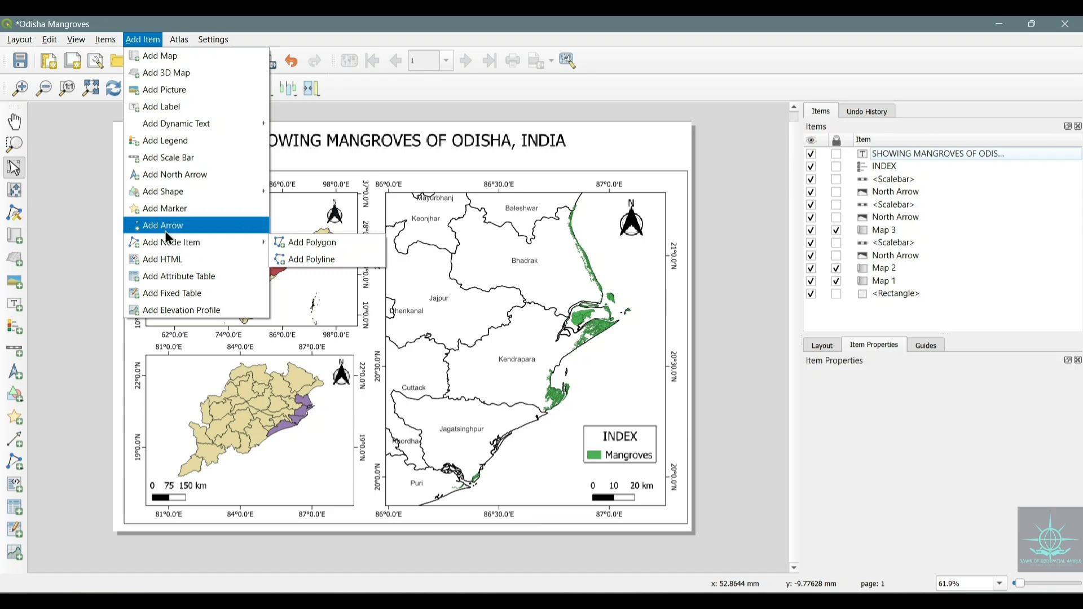
left_click(167, 227)
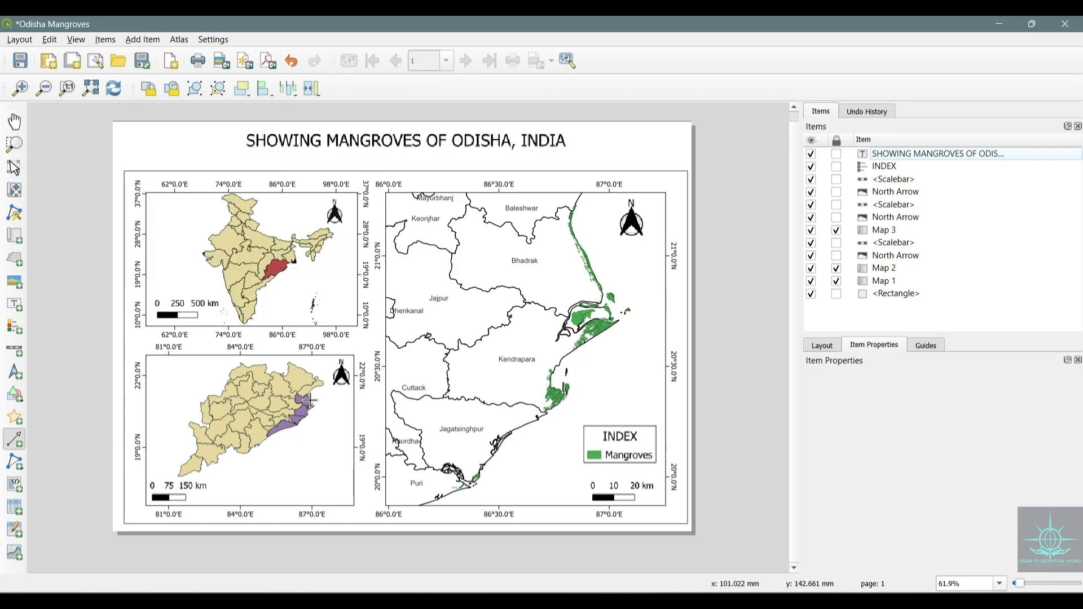
left_click(310, 400)
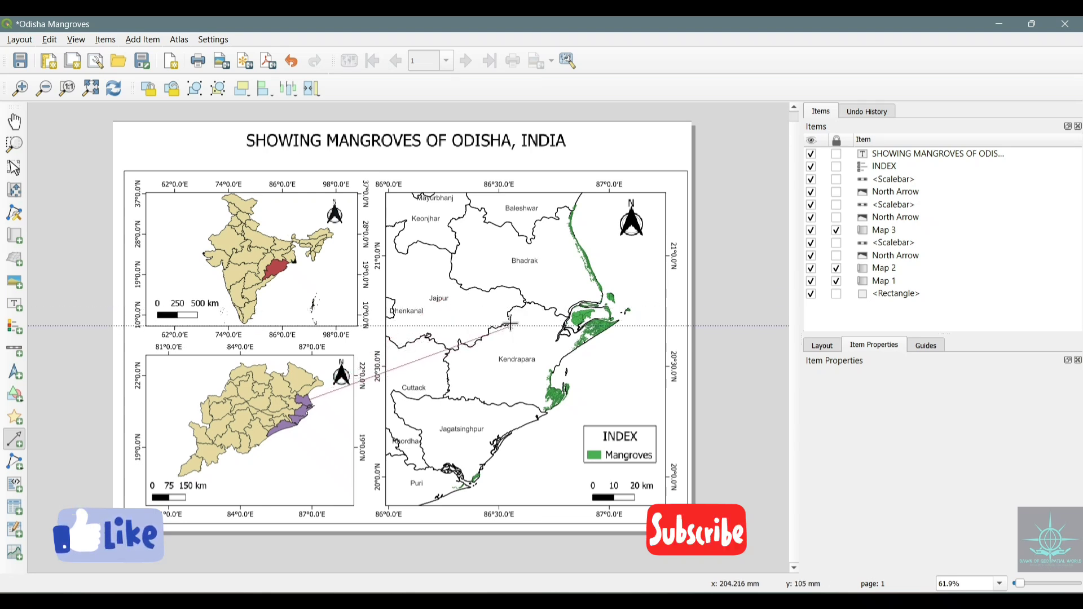
left_click(576, 215)
right_click(576, 215)
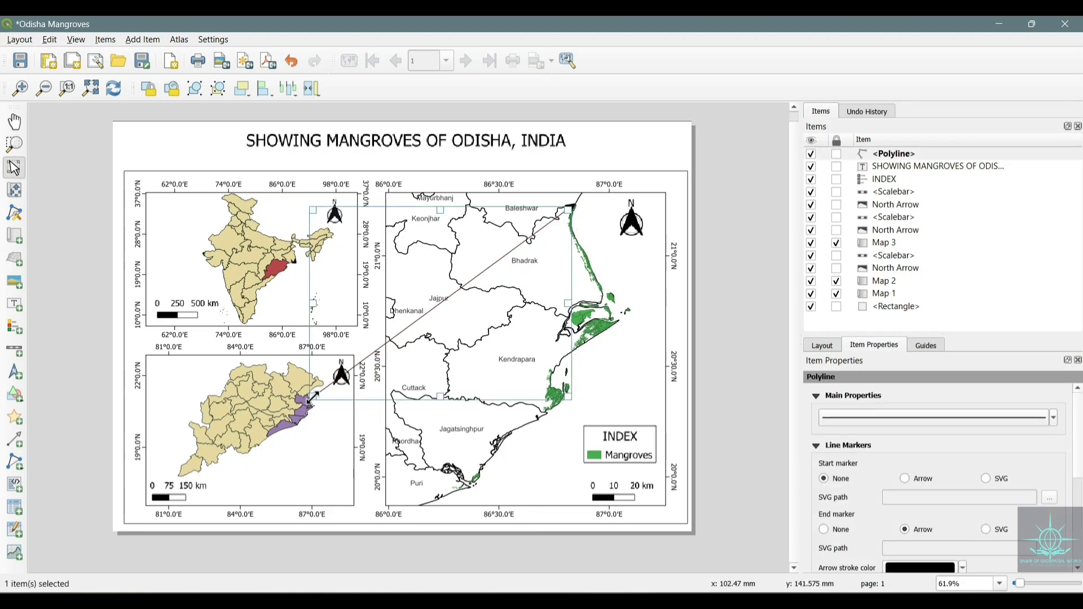
Draw another arrow from the purple districts' southern end to the main map's coast near Puri, and nudge the upper arrow upward
left_click(138, 41)
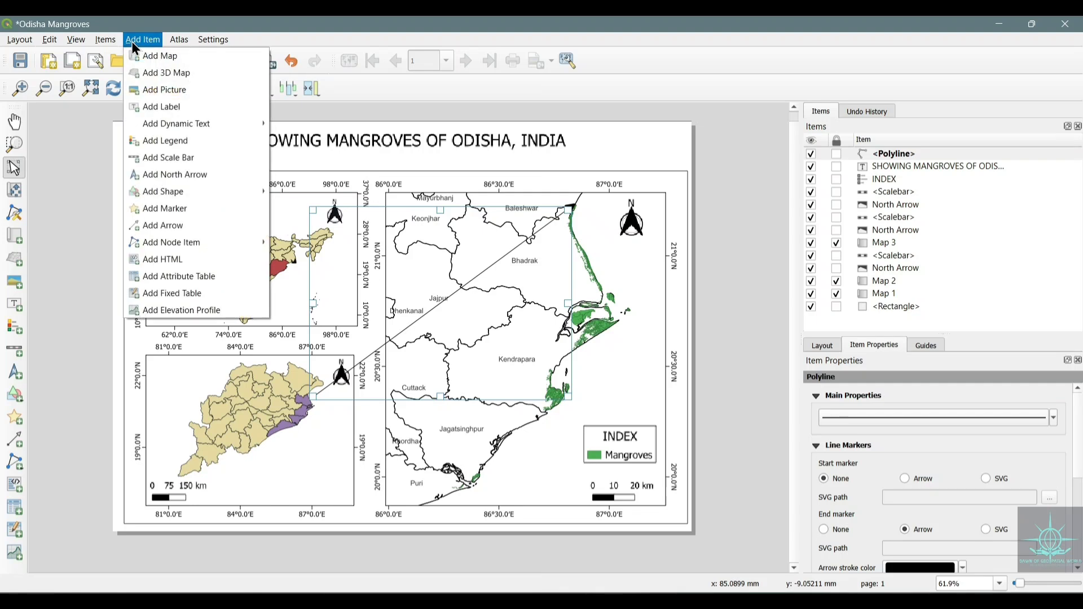
left_click(163, 226)
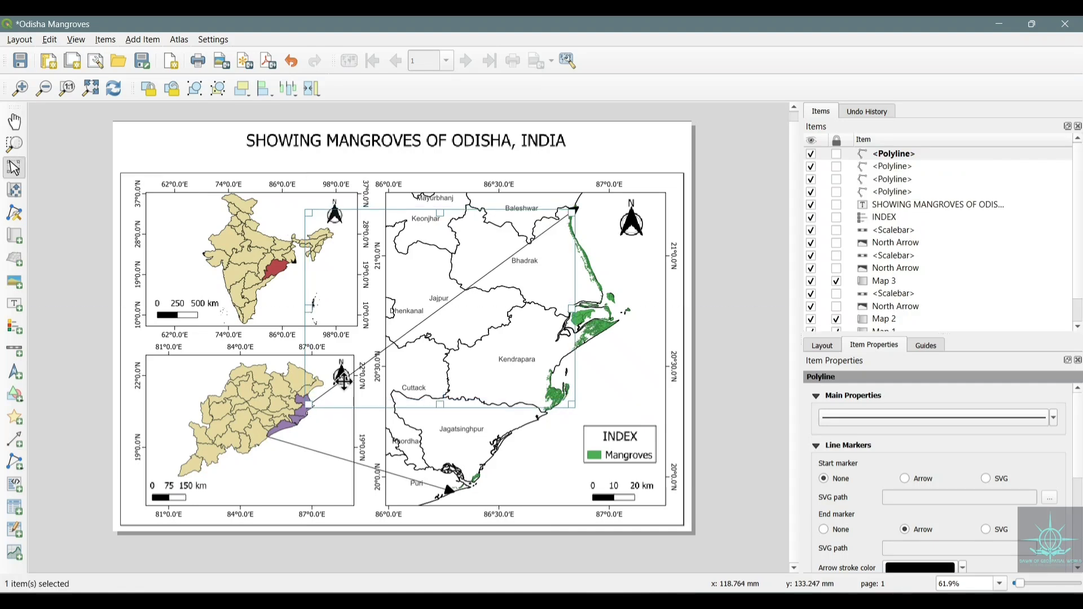
left_click_drag(342, 381, 342, 374)
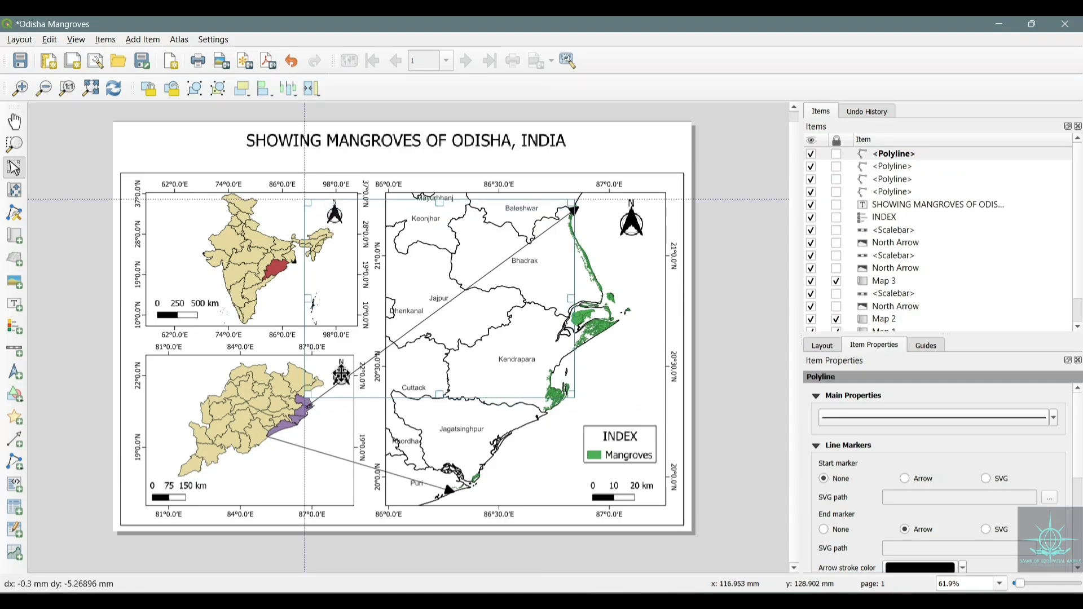
left_click(728, 373)
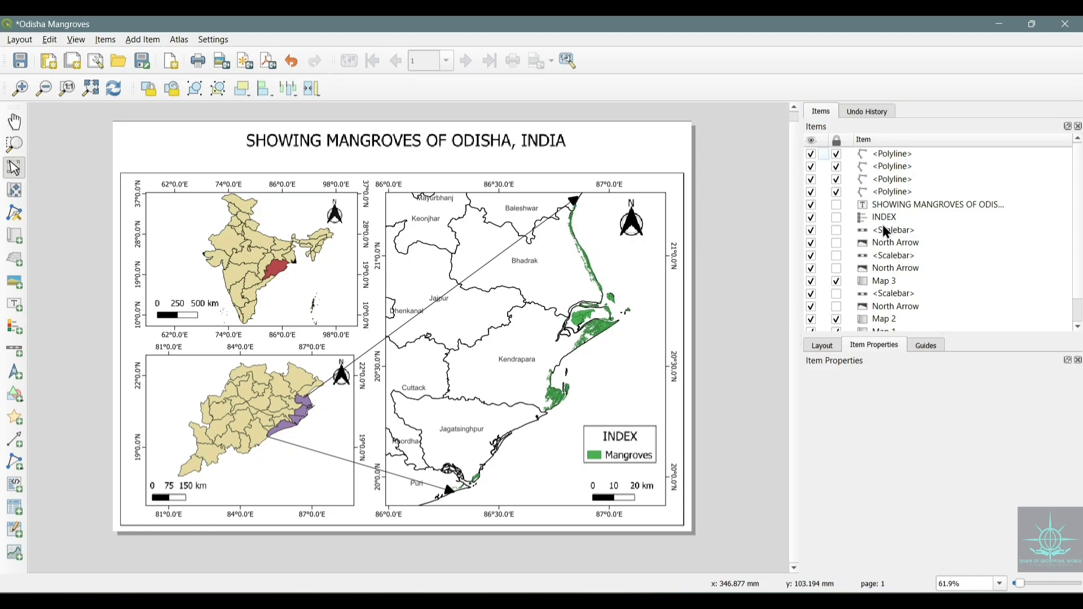
Move the north arrows of the Odisha district map and the India map to the upper-left corners of their maps
left_click(895, 269)
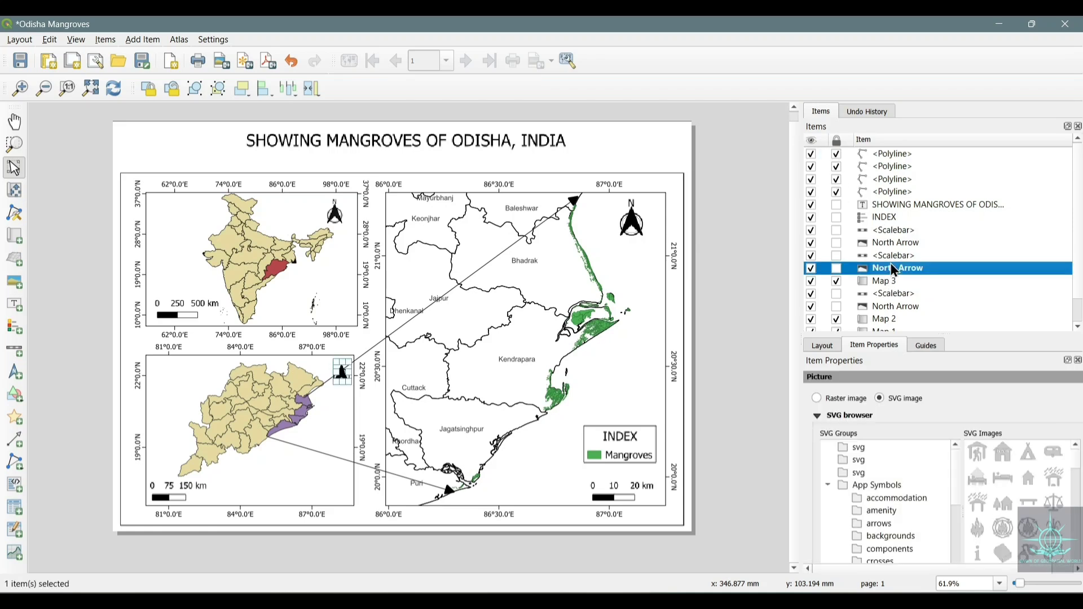
left_click_drag(345, 370, 160, 370)
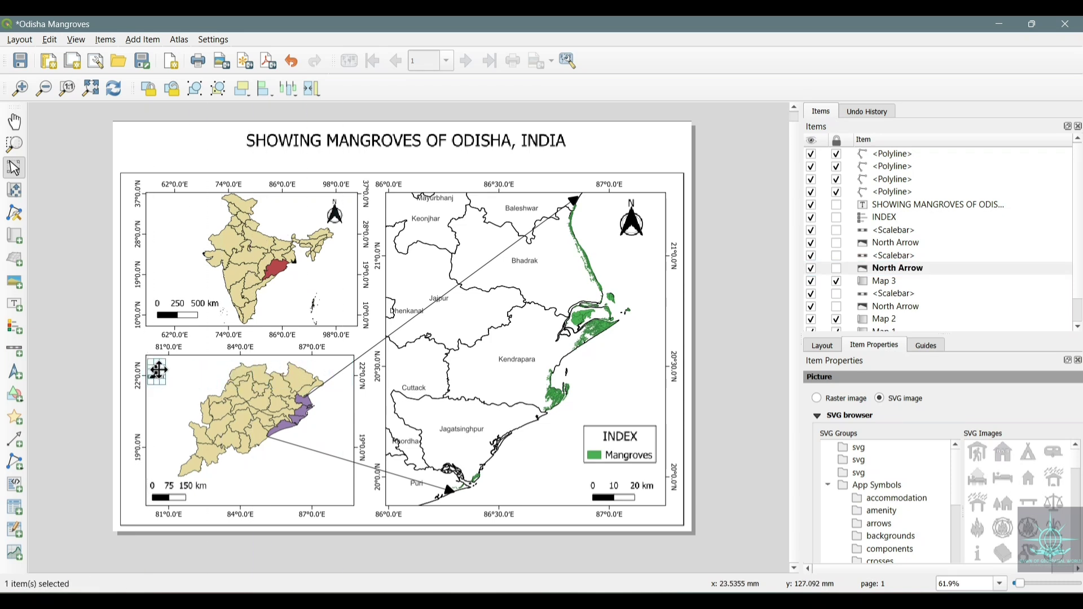
left_click(60, 385)
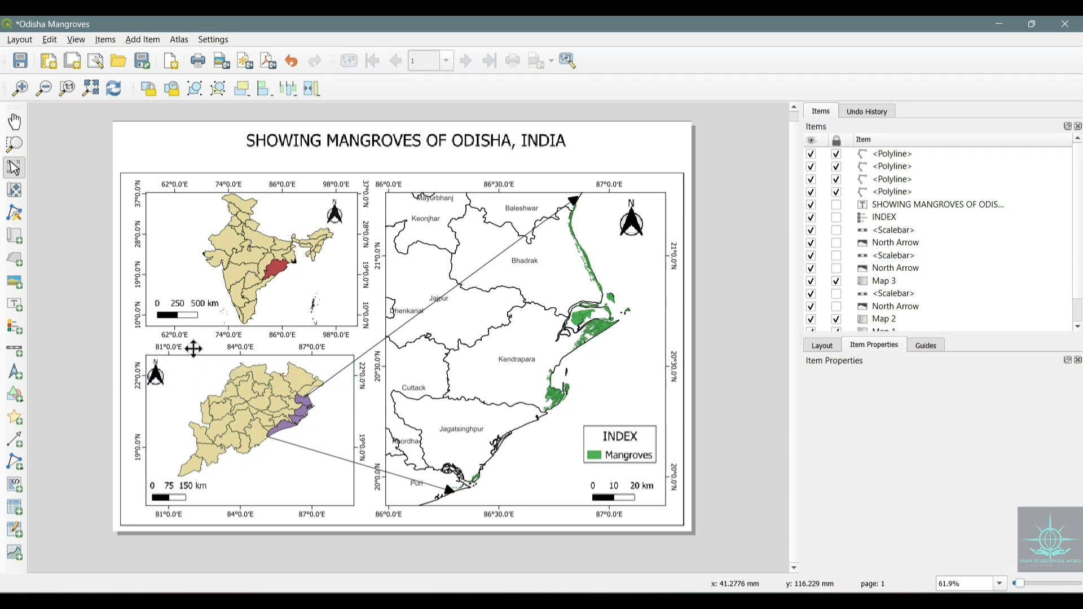
left_click(157, 373)
left_click_drag(157, 373, 160, 374)
left_click(97, 367)
left_click_drag(337, 216, 156, 213)
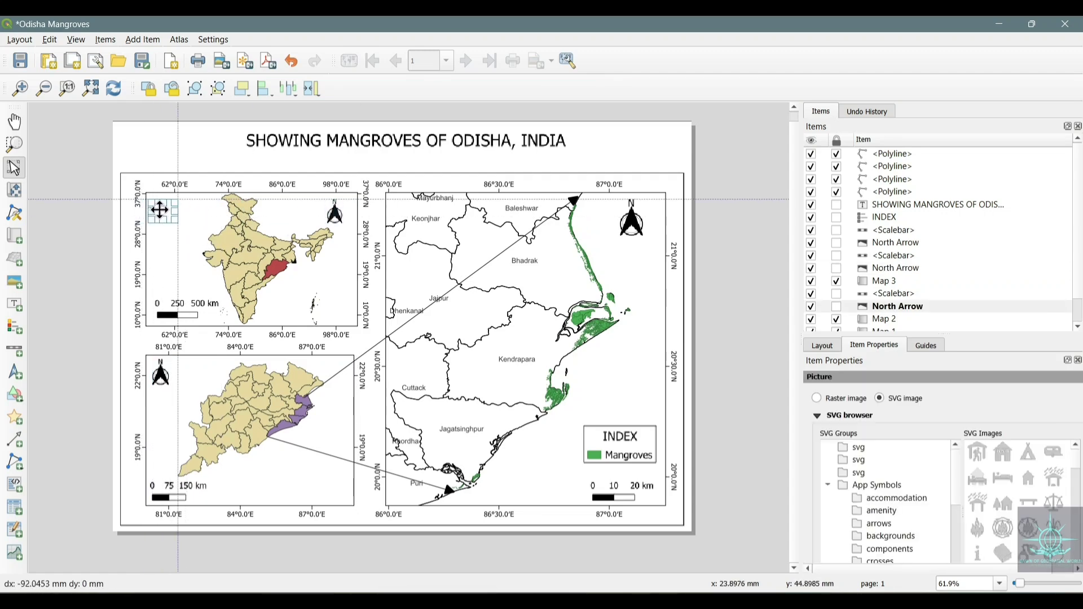
left_click(103, 310)
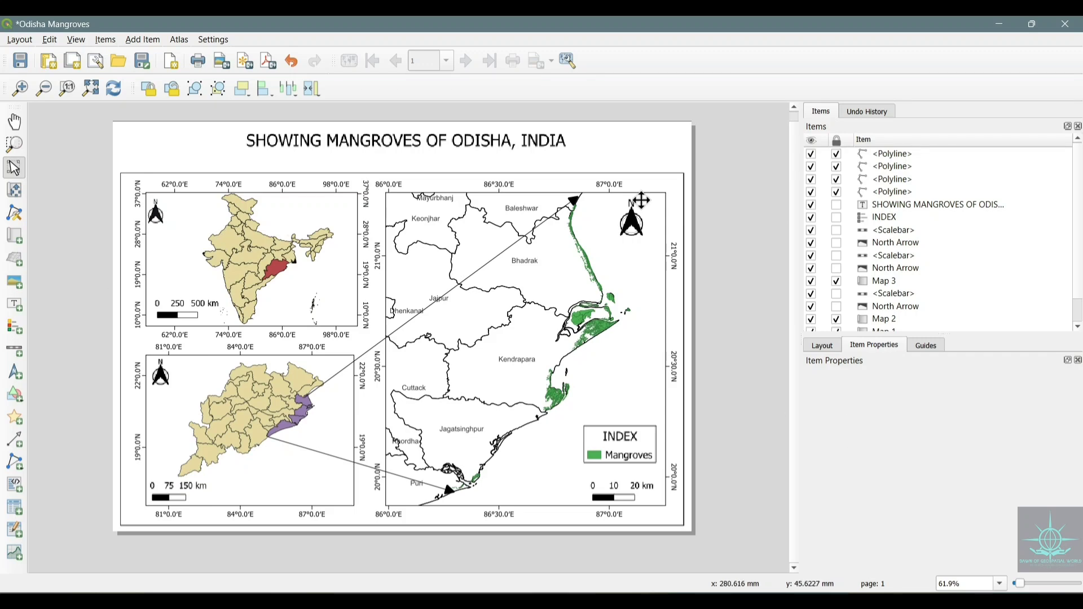
Export the layout as a PNG image named Odisha Mangroves at 300 dpi
left_click(20, 39)
left_click(54, 258)
scroll(339, 147, "down", 3)
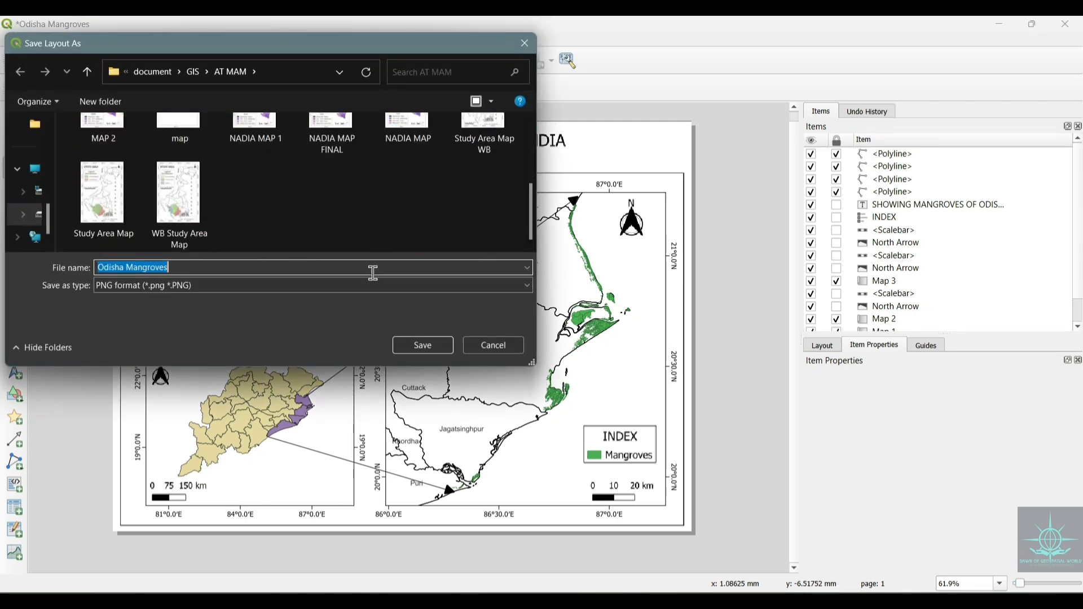
left_click(427, 347)
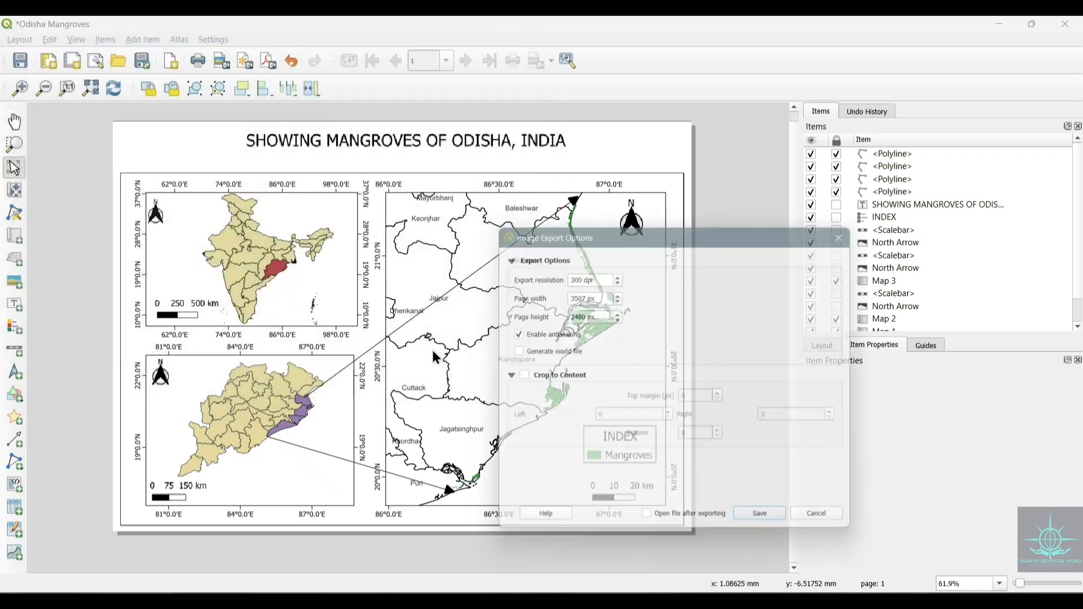
left_click(771, 528)
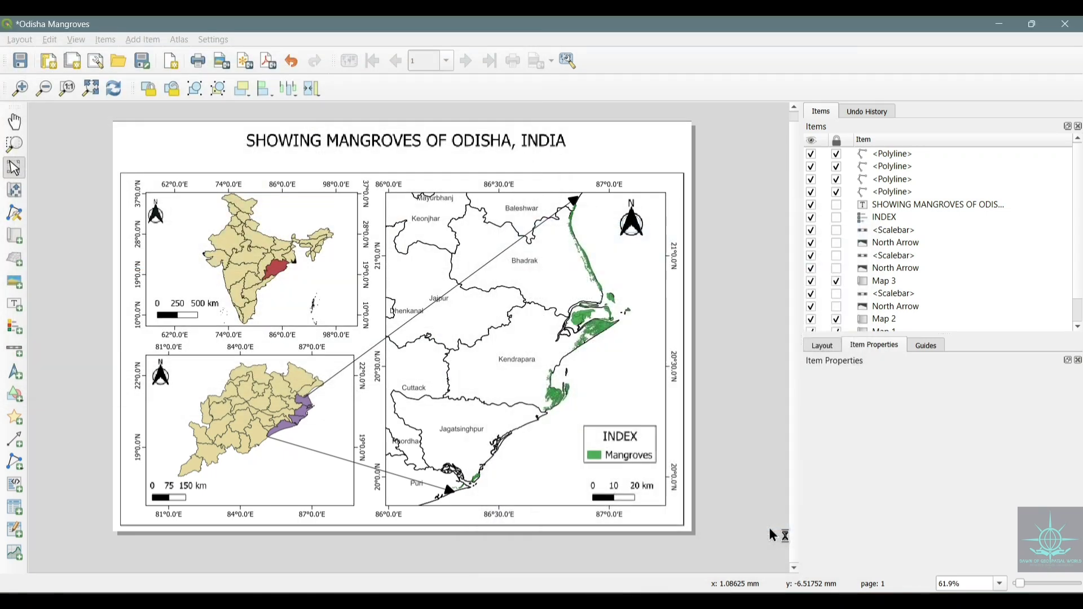